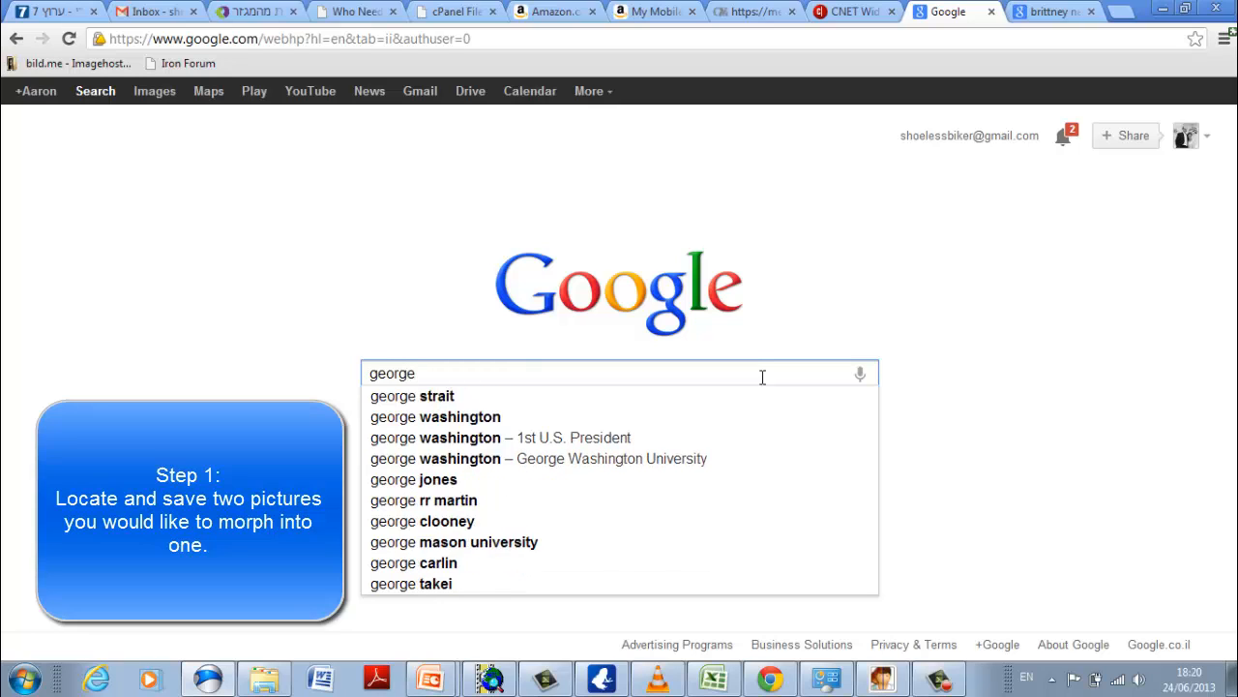
Search Google Images for "george bush" and limit the results to large pictures.
{"action": "type", "text": "bu"}
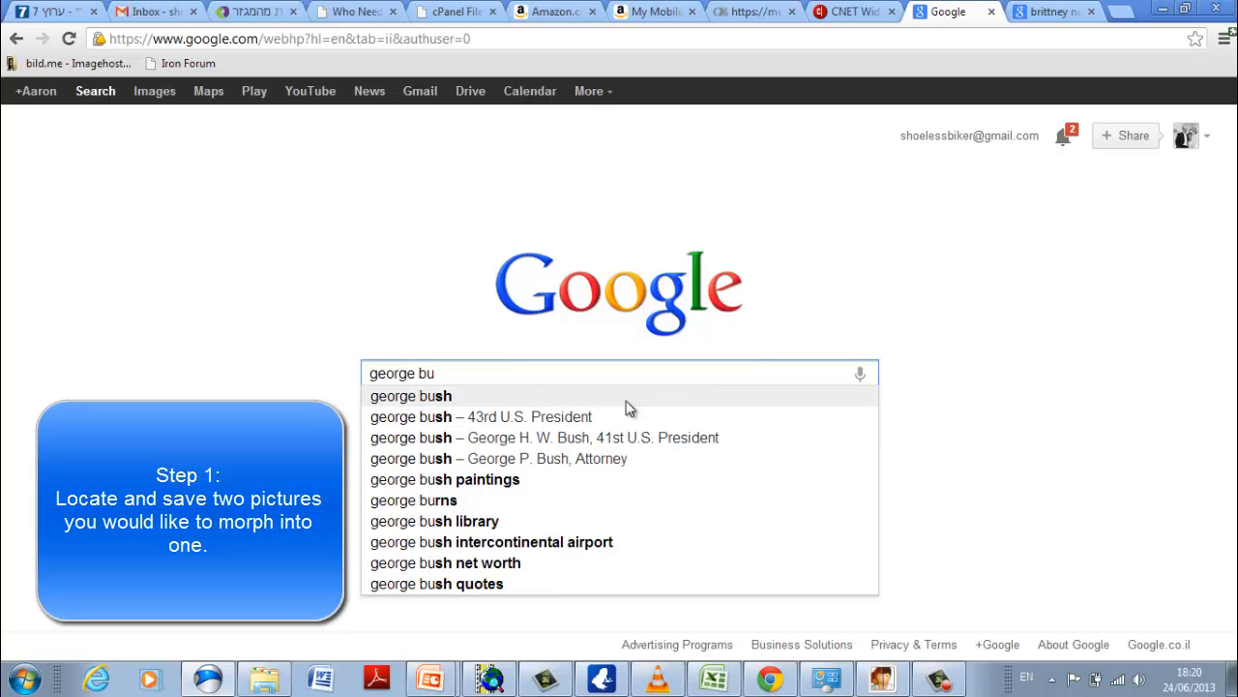
{"action": "left_click", "coordinate": [624, 399]}
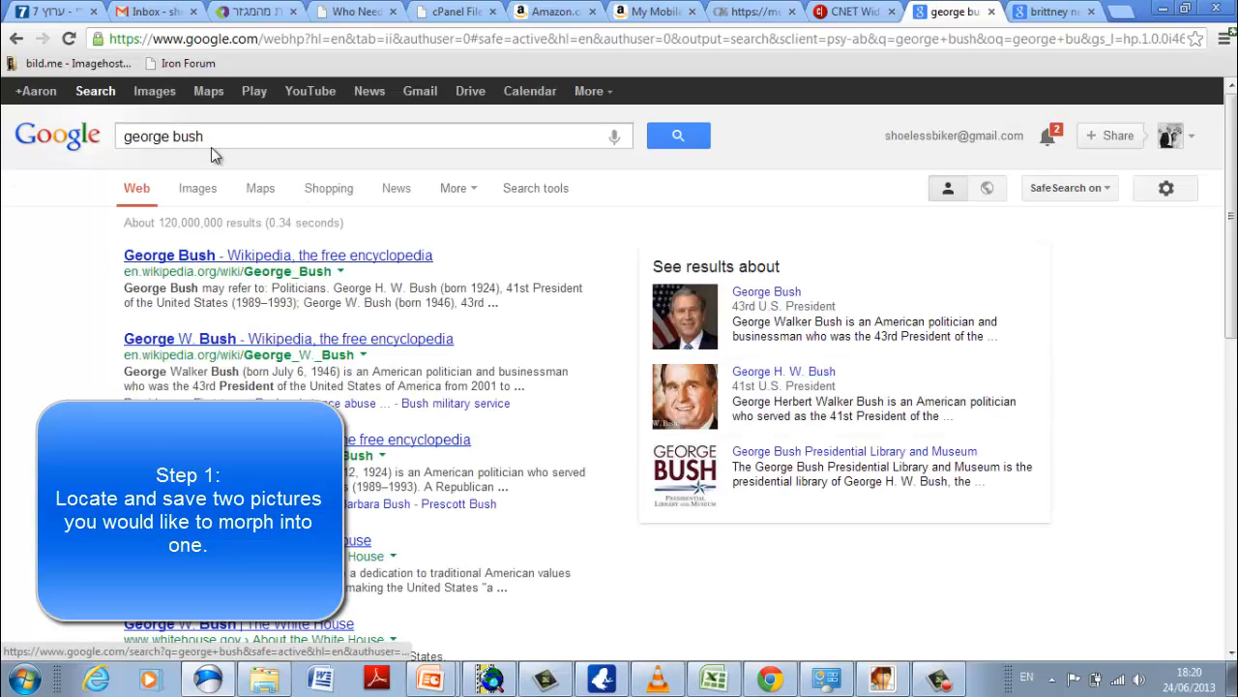
{"action": "left_click", "coordinate": [194, 189]}
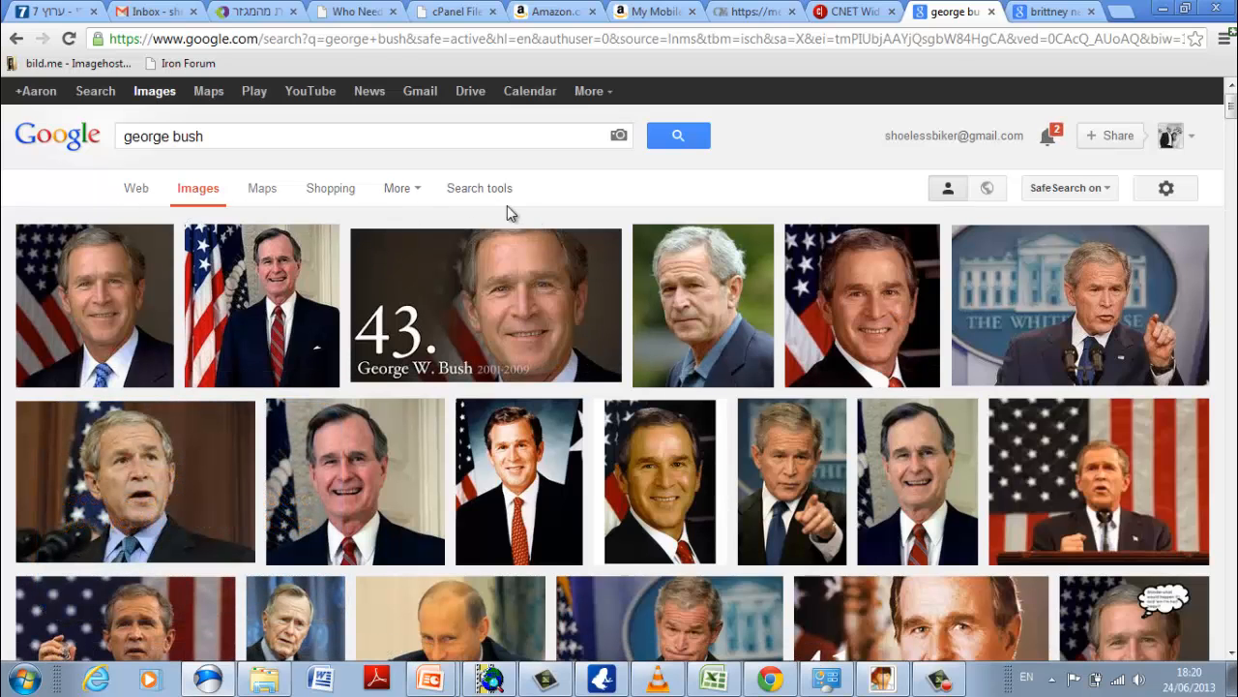
{"action": "left_click", "coordinate": [463, 198]}
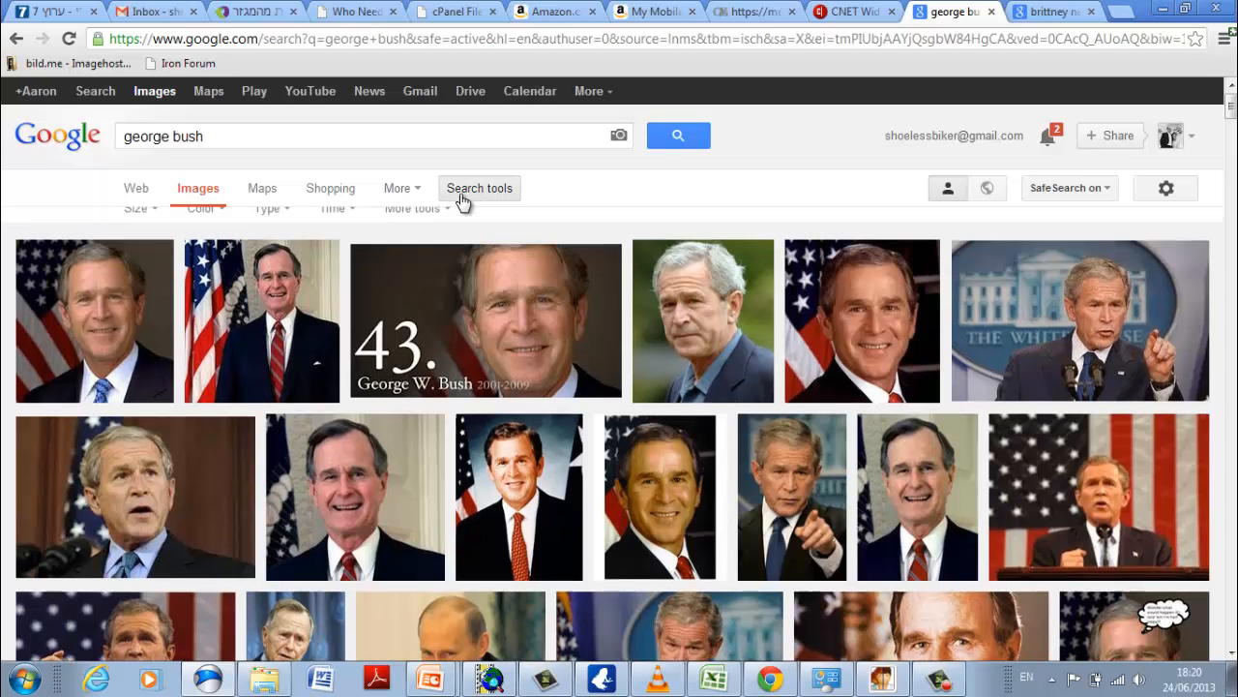
{"action": "left_click", "coordinate": [153, 224]}
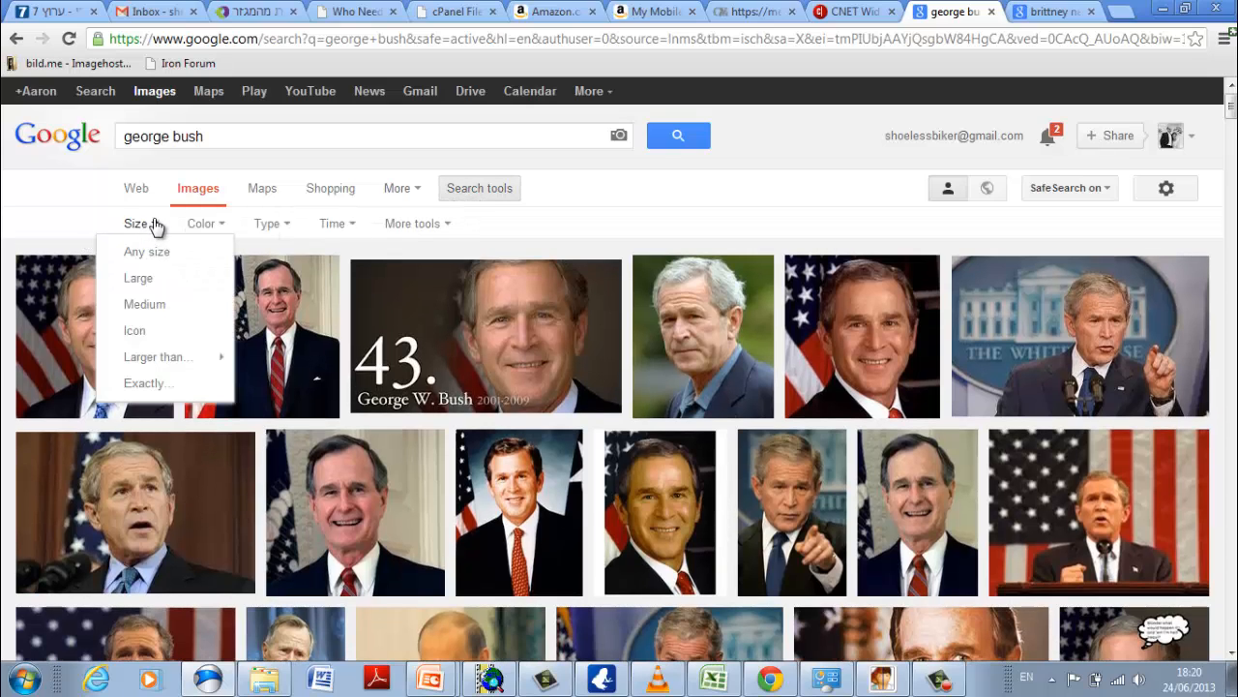
{"action": "left_click", "coordinate": [152, 284]}
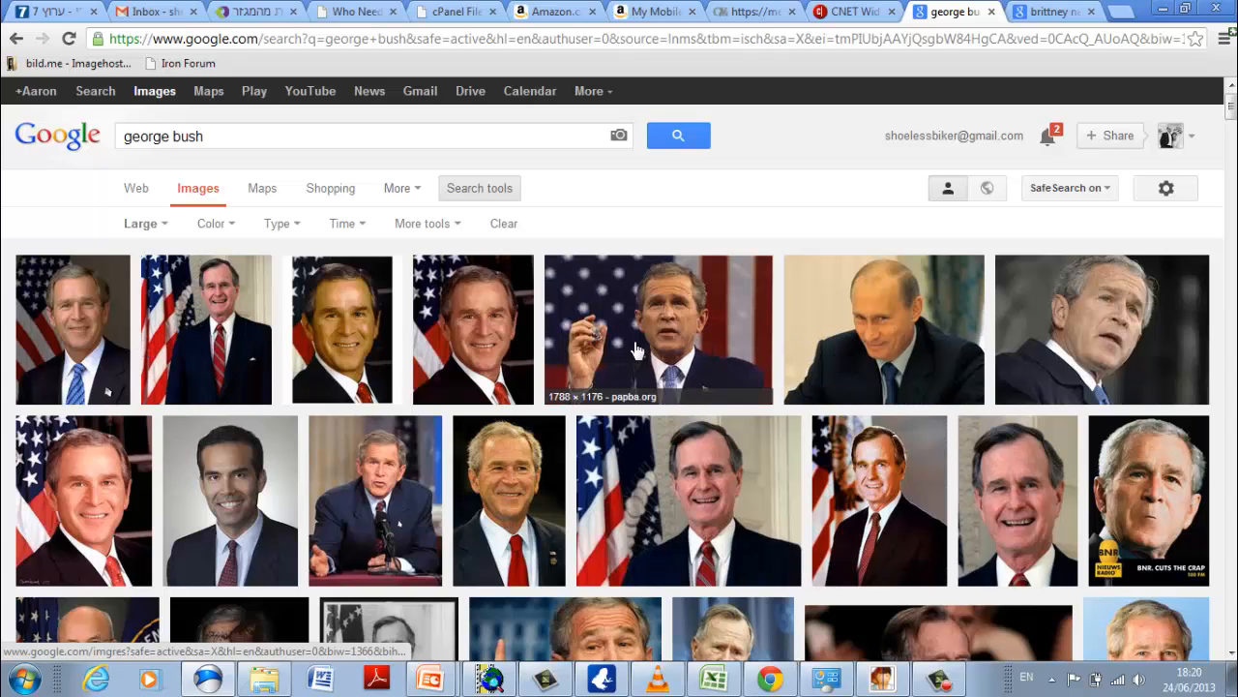
Open the original image of the first George W. Bush portrait and save it as a JPEG in the fotomorph folder.
{"action": "left_click", "coordinate": [94, 353]}
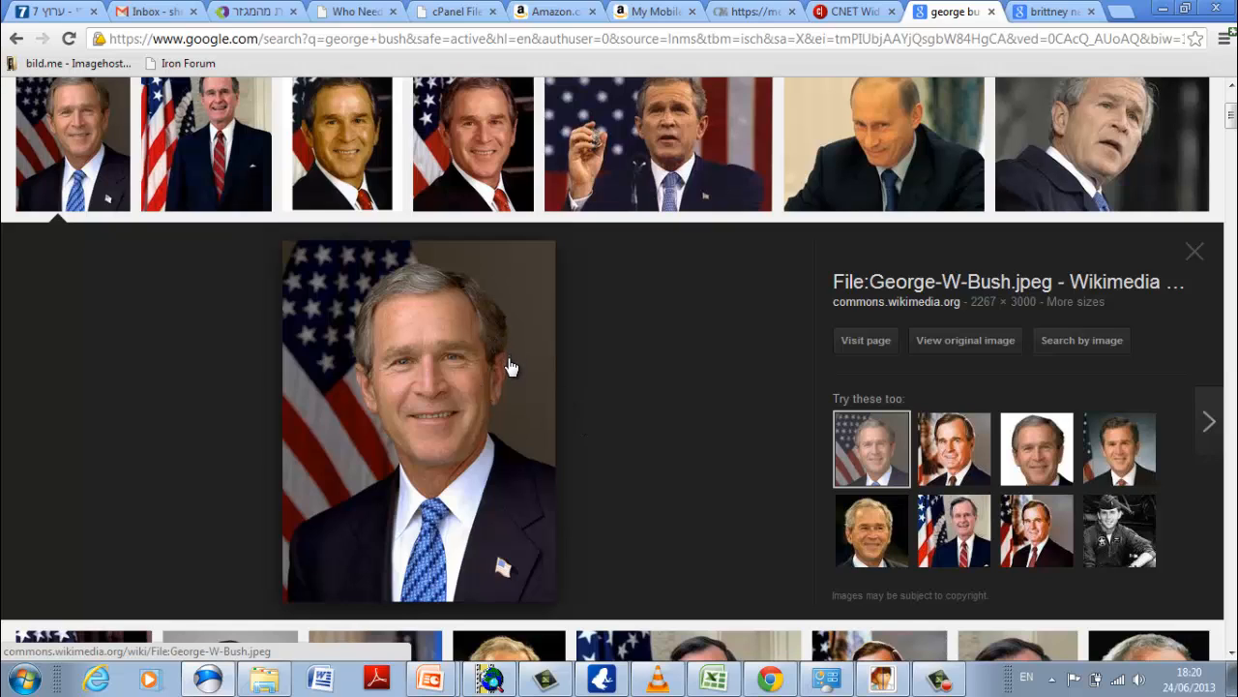
{"action": "left_click", "coordinate": [957, 354]}
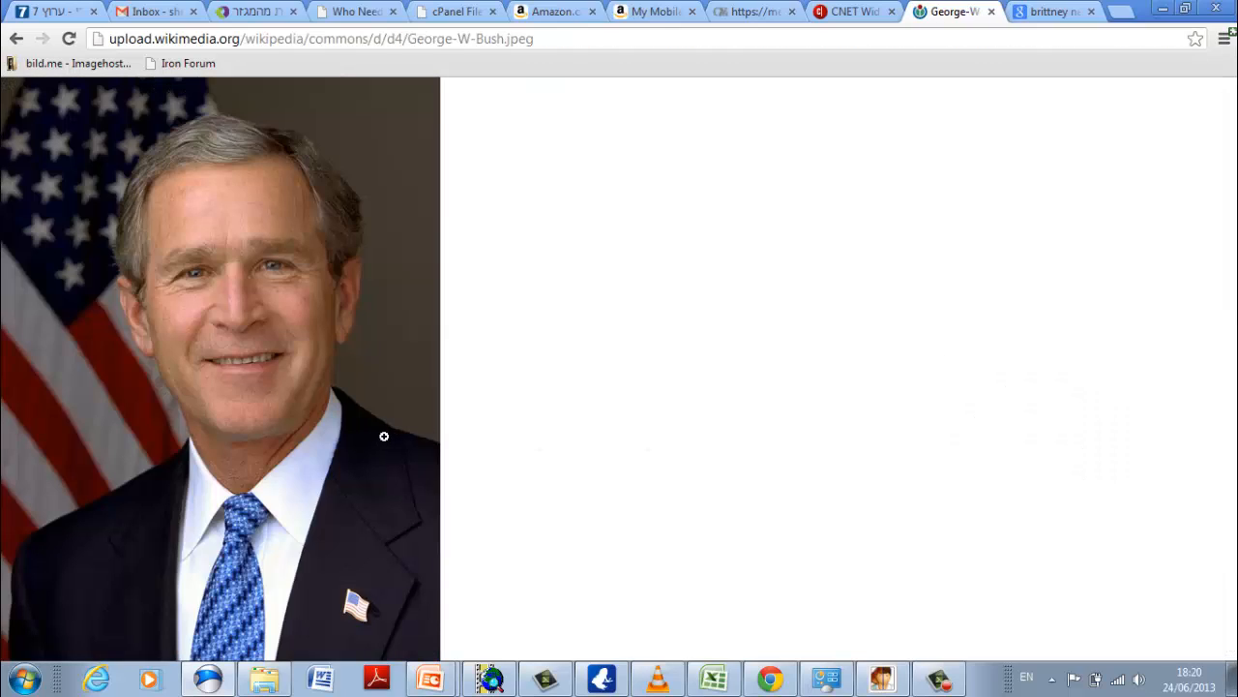
{"action": "right_click", "coordinate": [384, 436]}
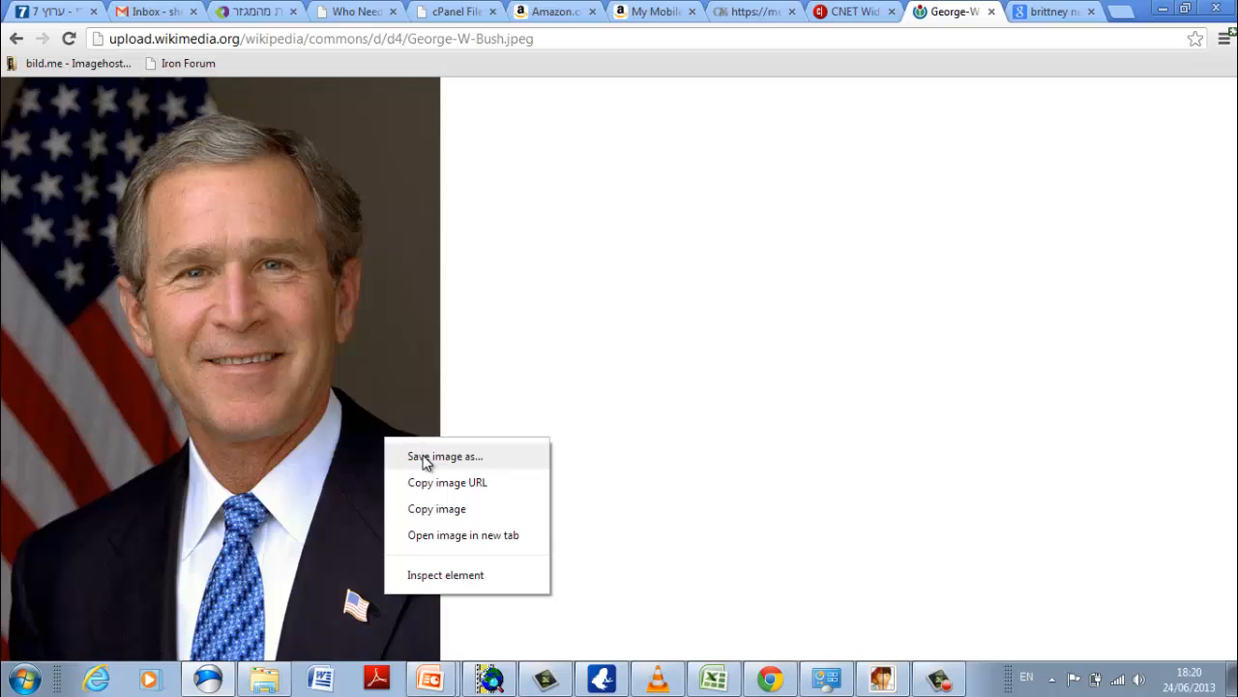
{"action": "left_click", "coordinate": [423, 458]}
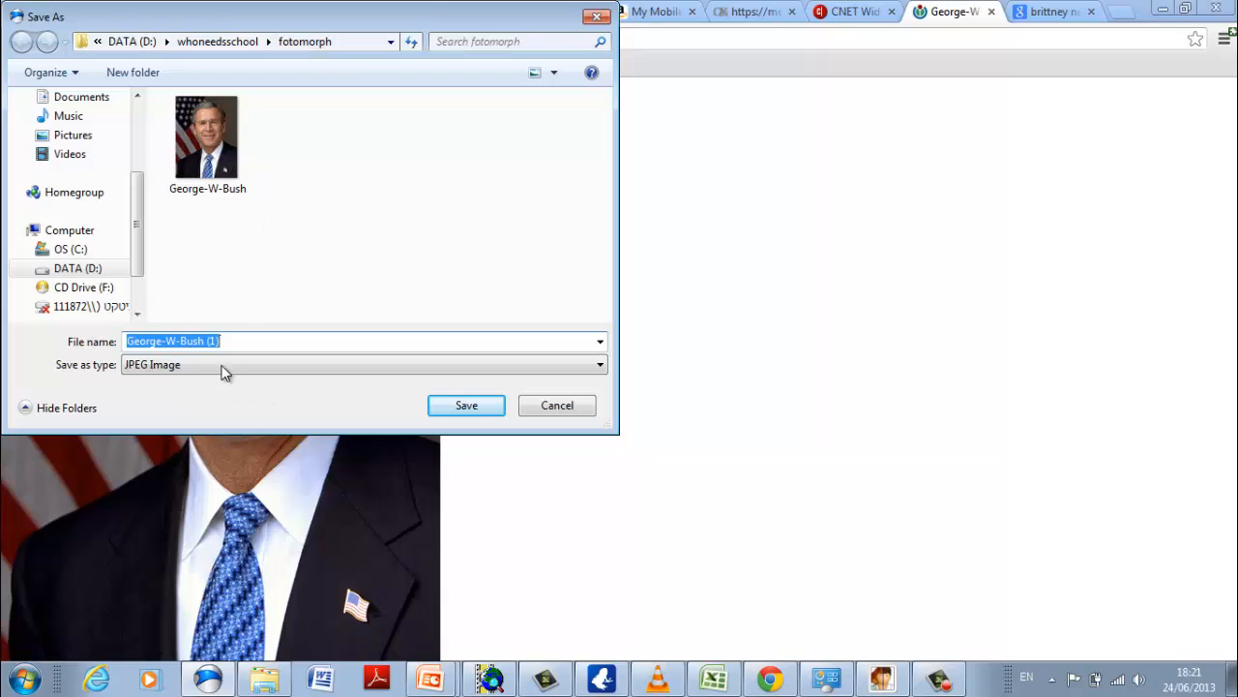
{"action": "left_click", "coordinate": [467, 407]}
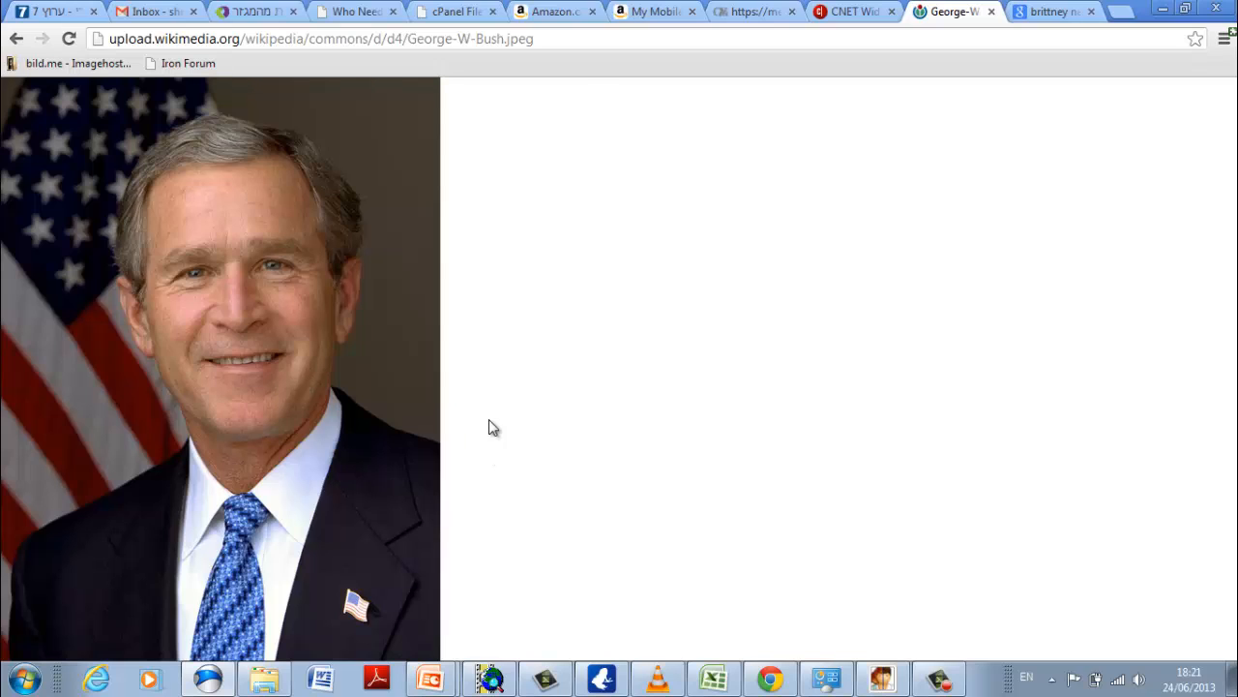
Return to the image results and search for "barack obama" instead.
{"action": "left_click", "coordinate": [17, 40]}
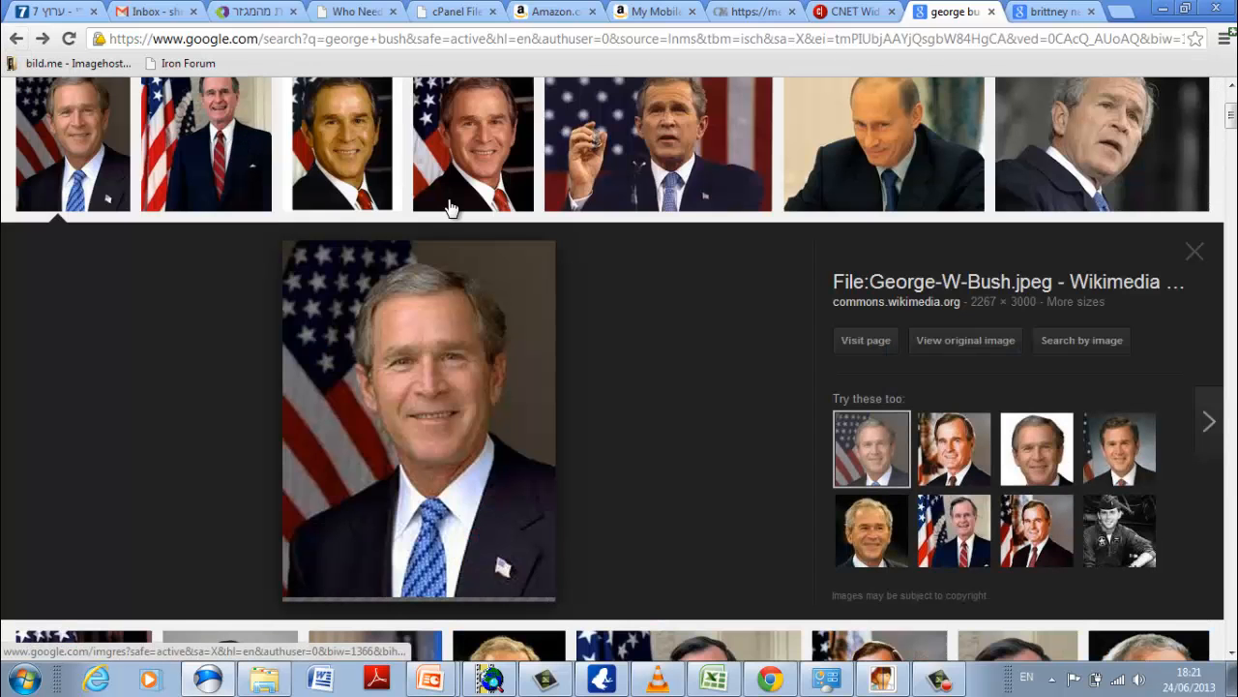
{"action": "scroll", "coordinate": [561, 208], "scroll_direction": "up", "scroll_amount": 2}
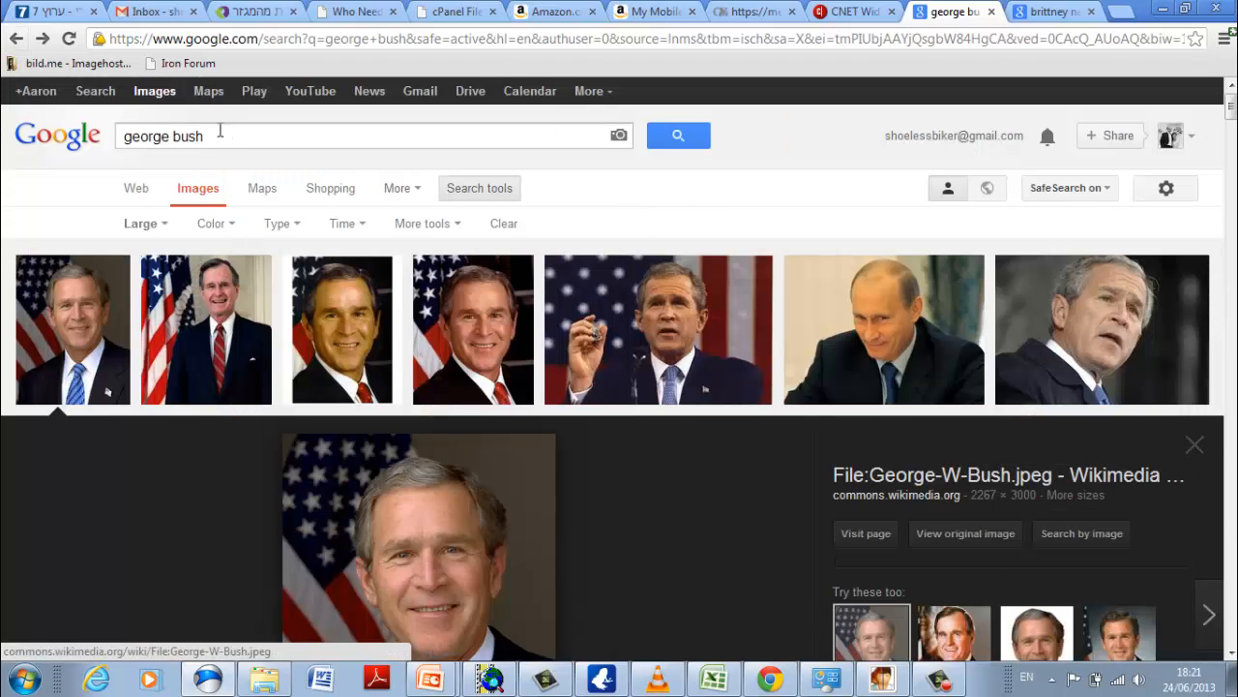
{"action": "left_click_drag", "start_coordinate": [220, 130], "coordinate": [51, 138]}
{"action": "type", "text": "bara"}
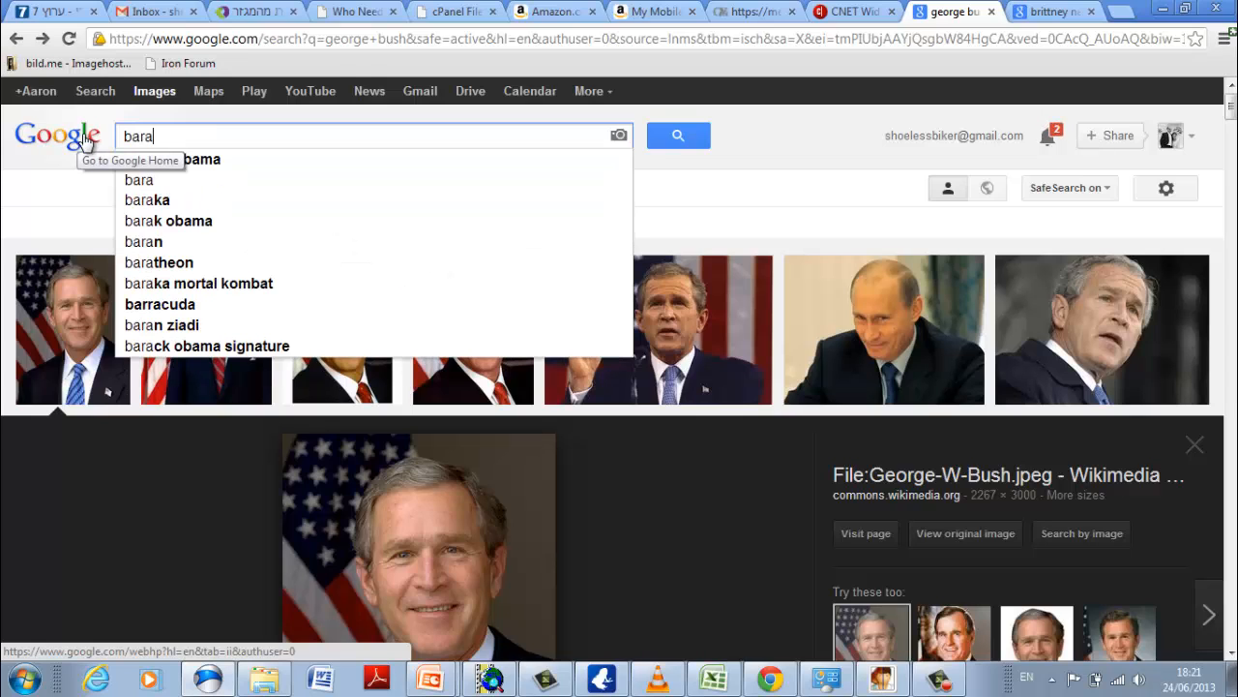
{"action": "left_click", "coordinate": [212, 162]}
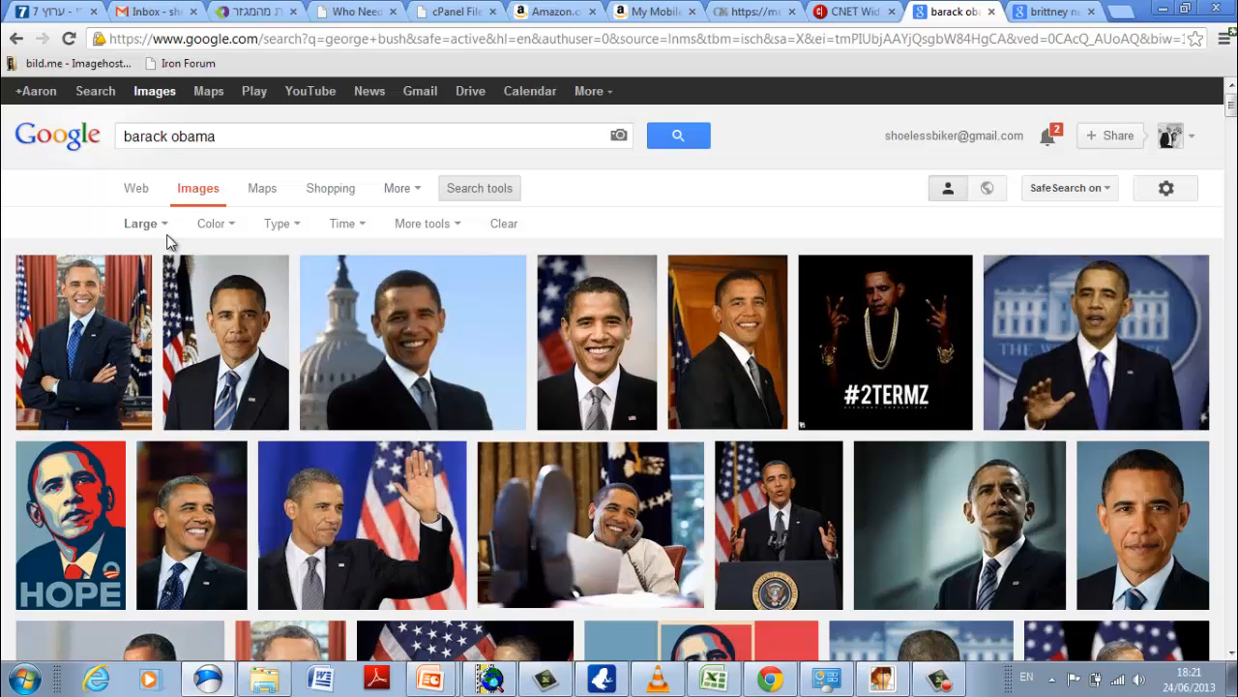
Open the original of the second Obama portrait and save it as president_official_portrait_hires in the fotomorph folder.
{"action": "left_click", "coordinate": [222, 343]}
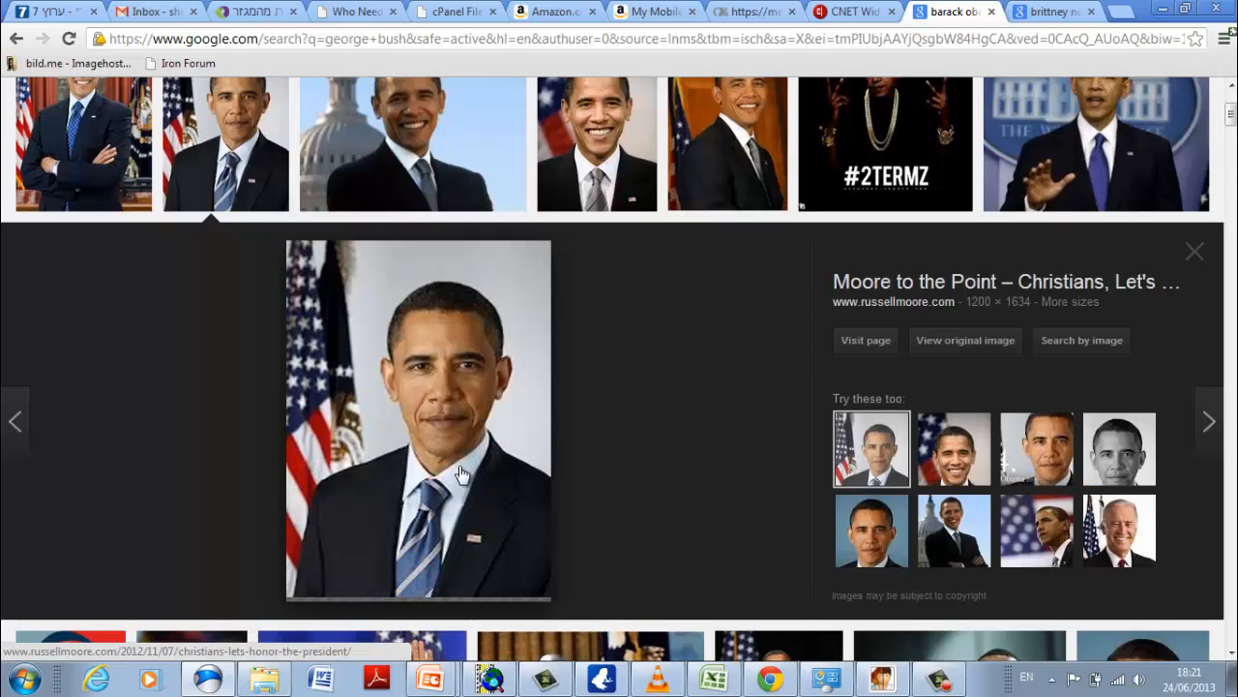
{"action": "left_click", "coordinate": [988, 346]}
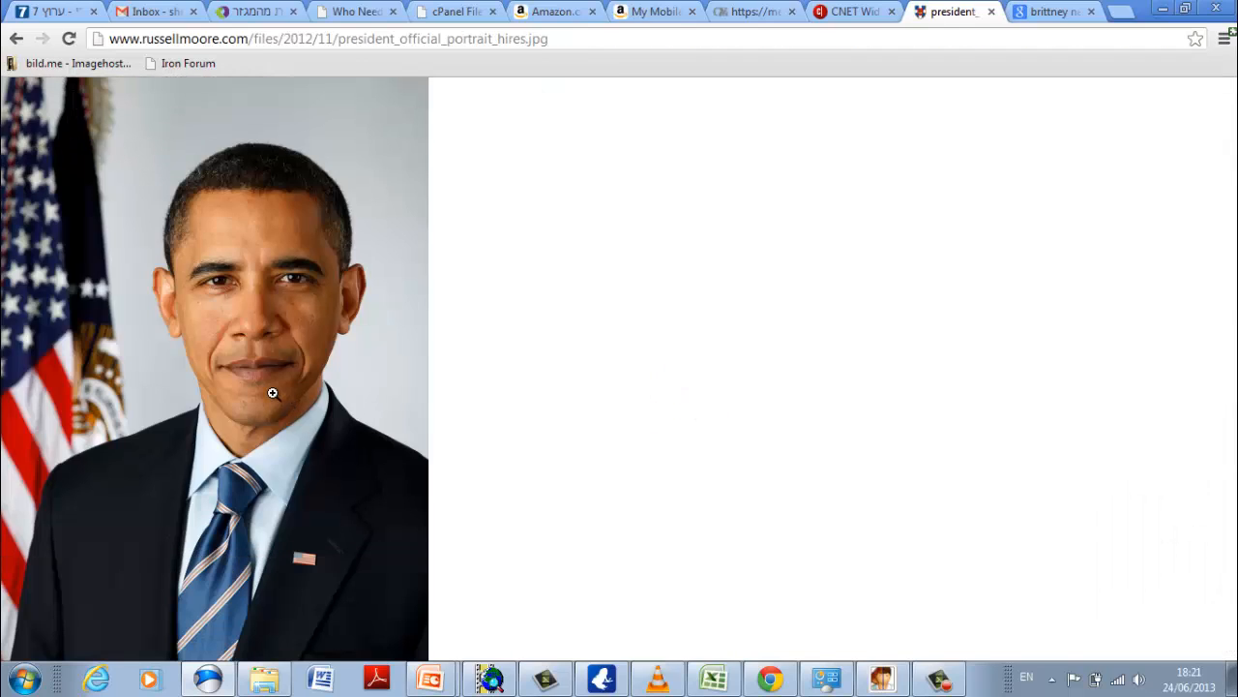
{"action": "right_click", "coordinate": [273, 393]}
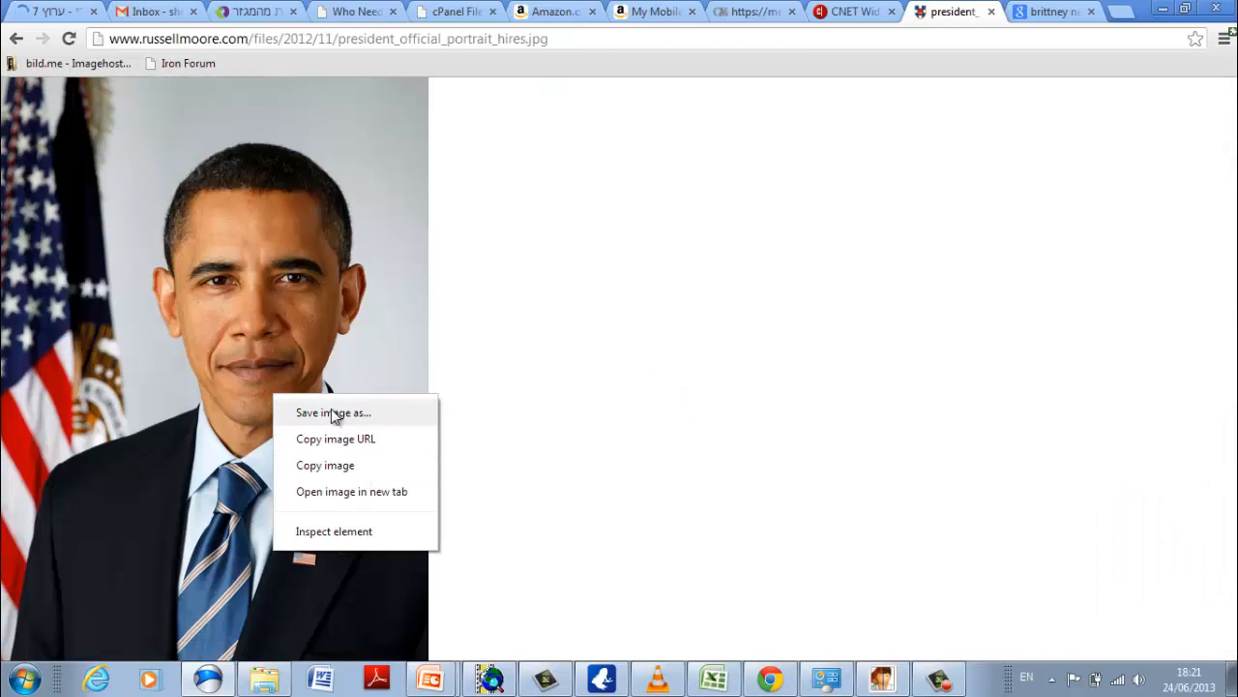
{"action": "left_click", "coordinate": [332, 410]}
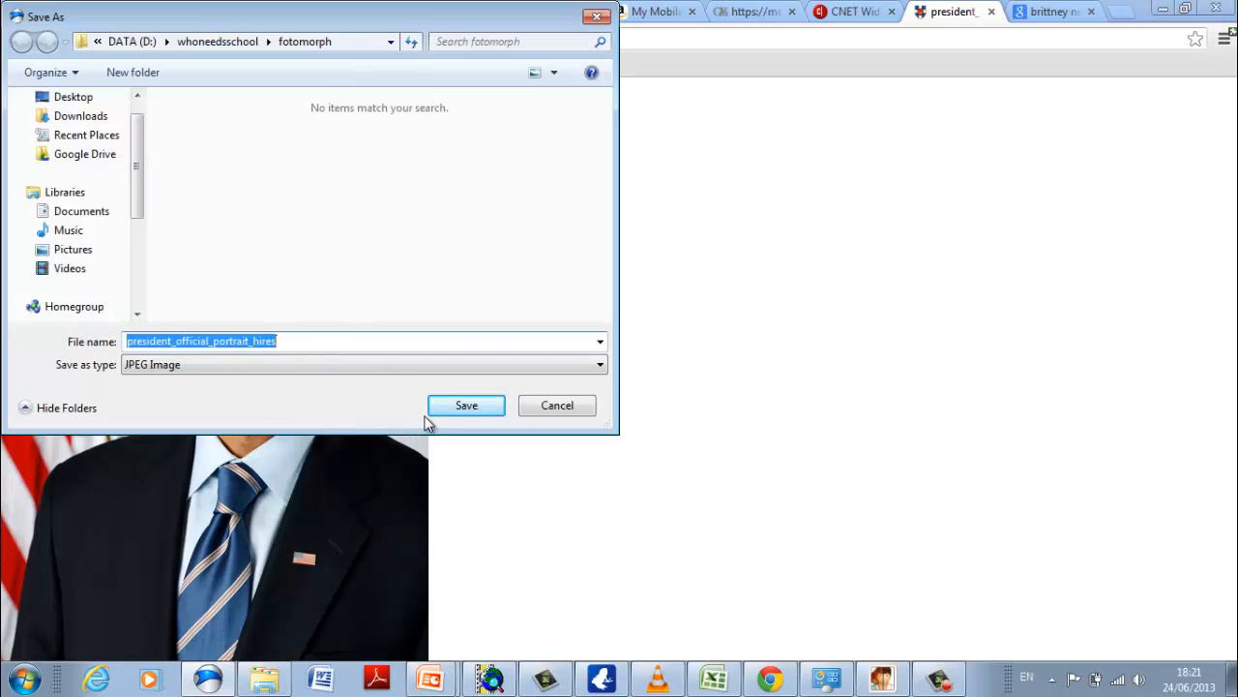
{"action": "left_click", "coordinate": [465, 406]}
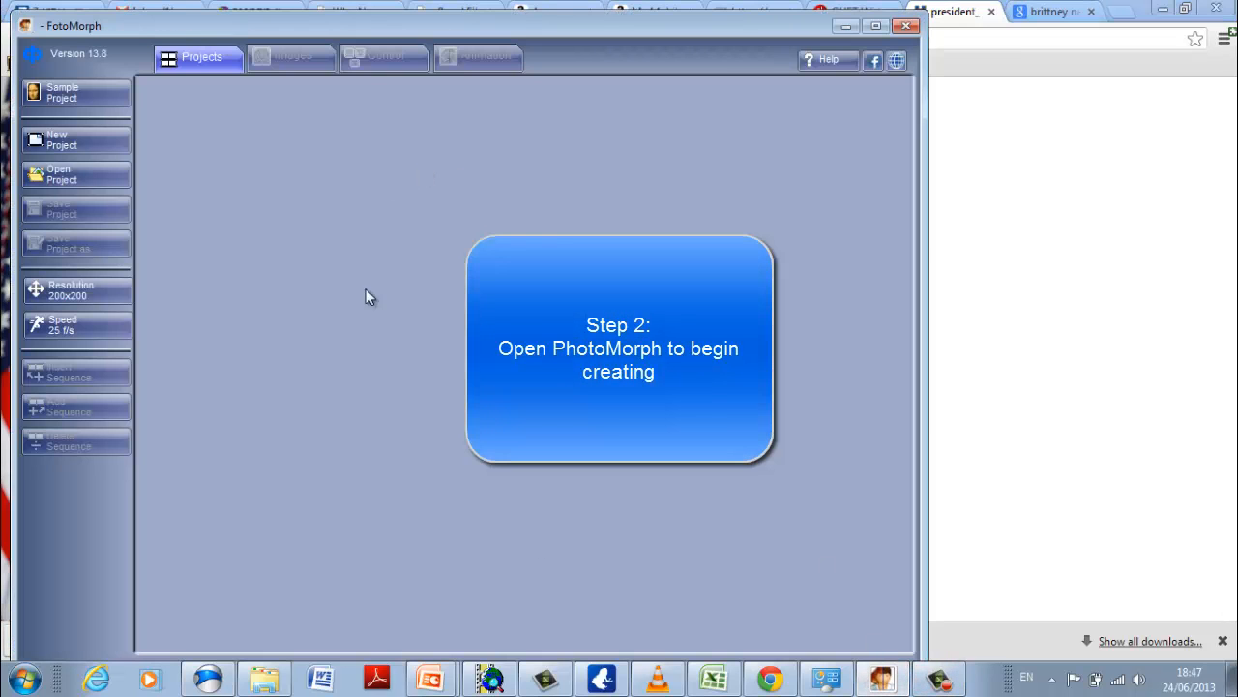
Create a new project with a morph sequence.
{"action": "left_click", "coordinate": [68, 145]}
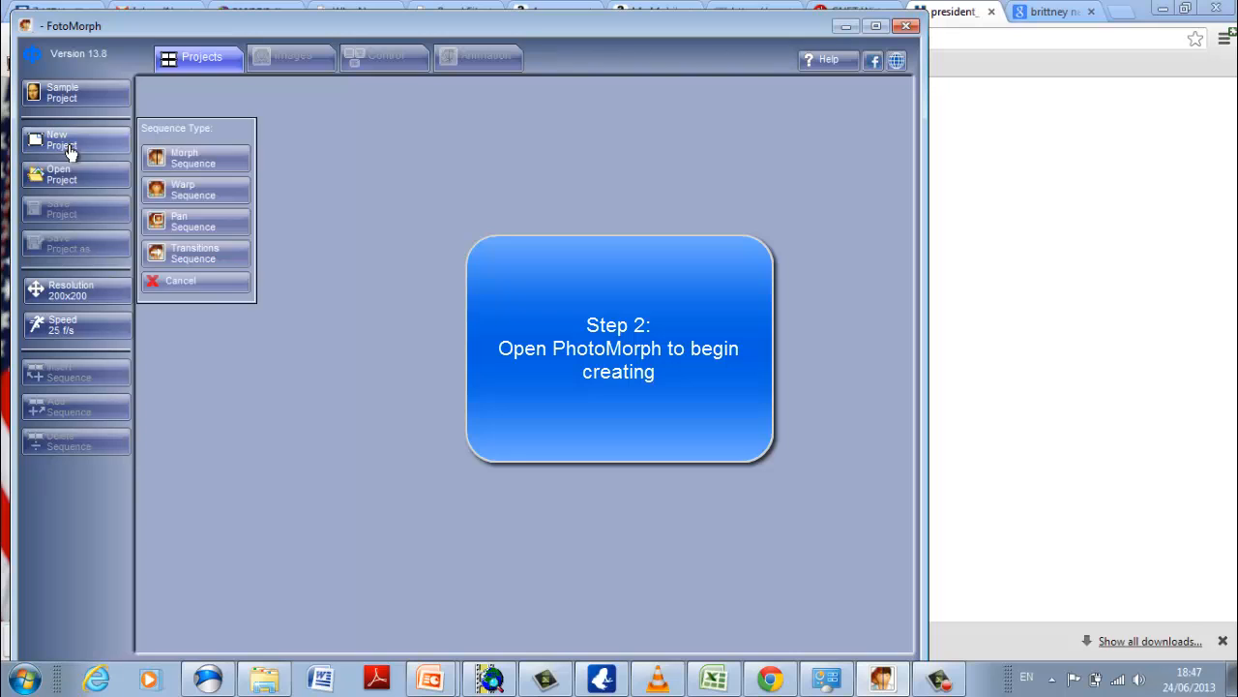
{"action": "left_click", "coordinate": [206, 168]}
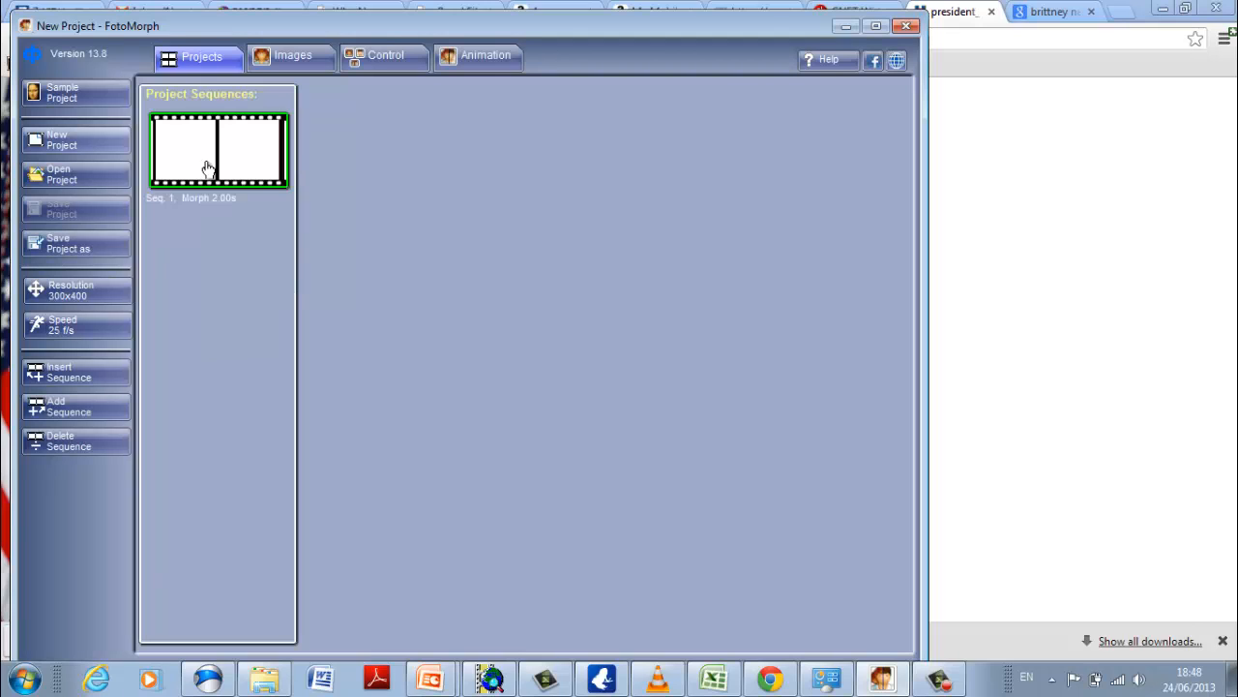
{"action": "left_click", "coordinate": [295, 58]}
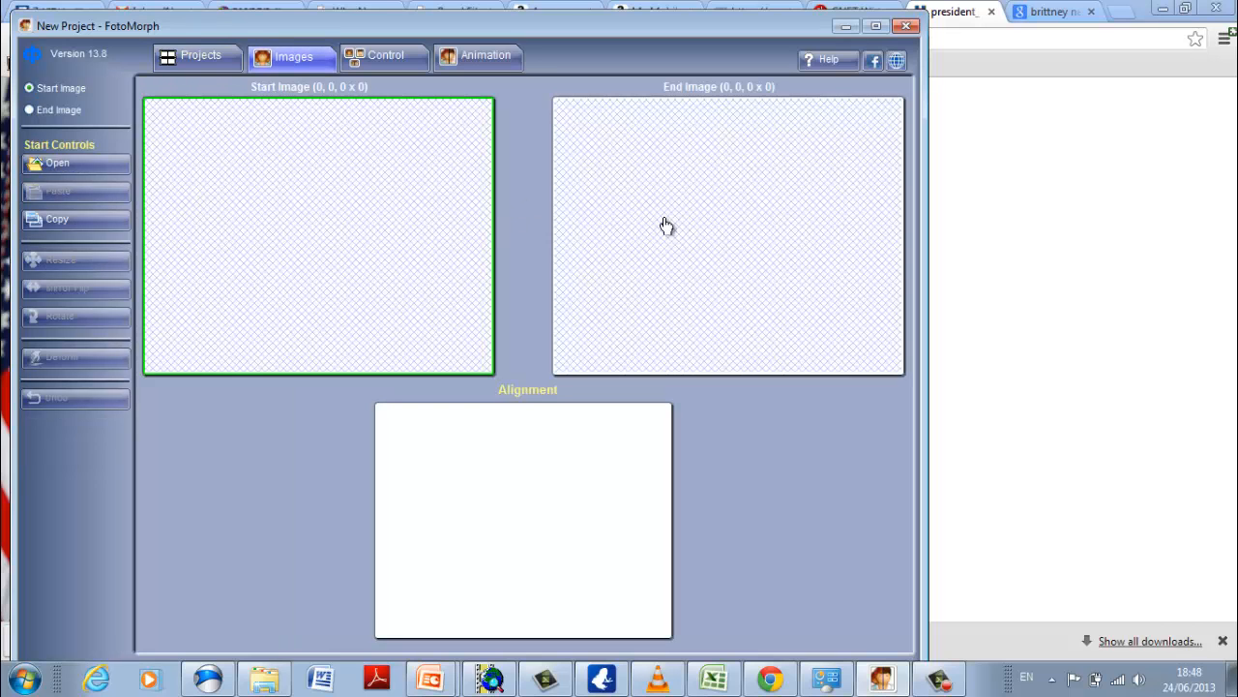
{"action": "left_click", "coordinate": [174, 60]}
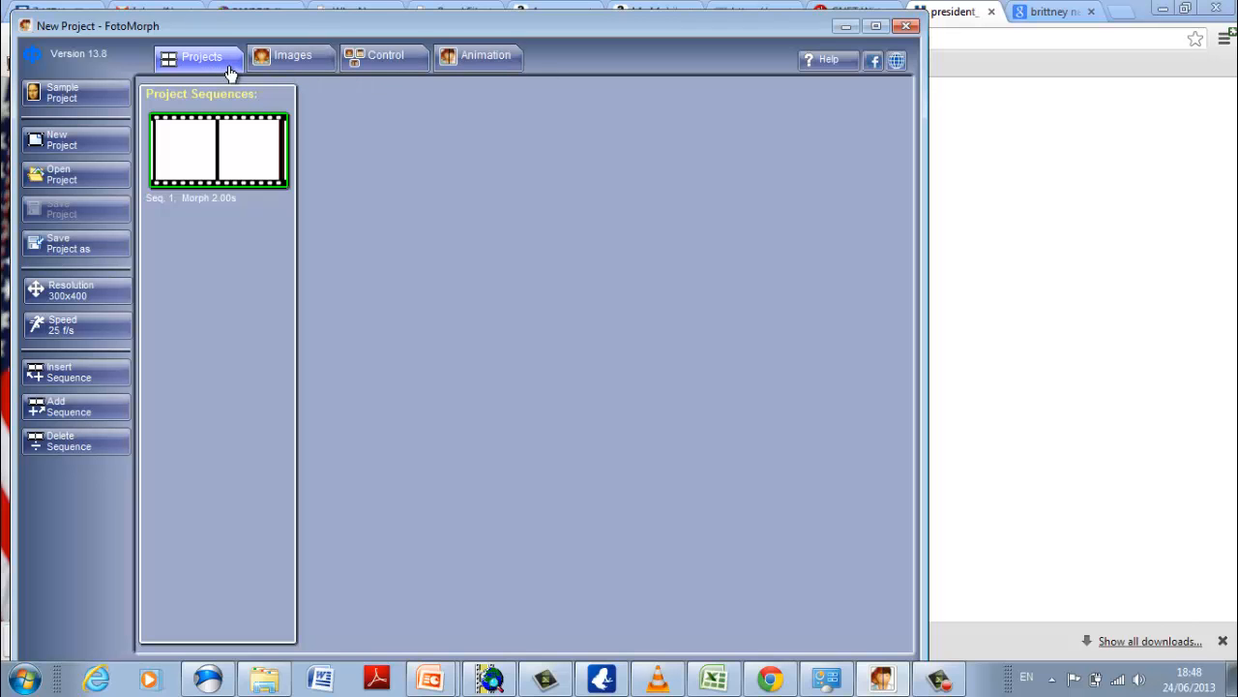
Load George-W-Bush from the fotomorph folder as the start image of the morph sequence.
{"action": "left_click", "coordinate": [275, 67]}
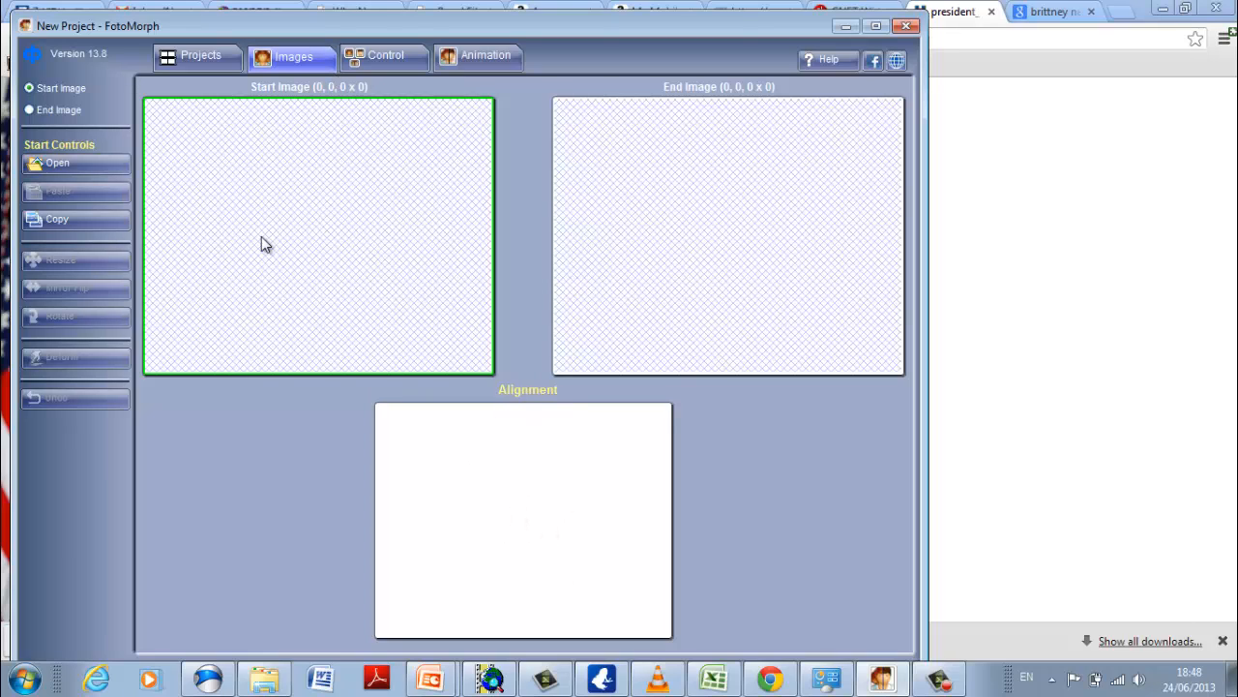
{"action": "left_click", "coordinate": [83, 172]}
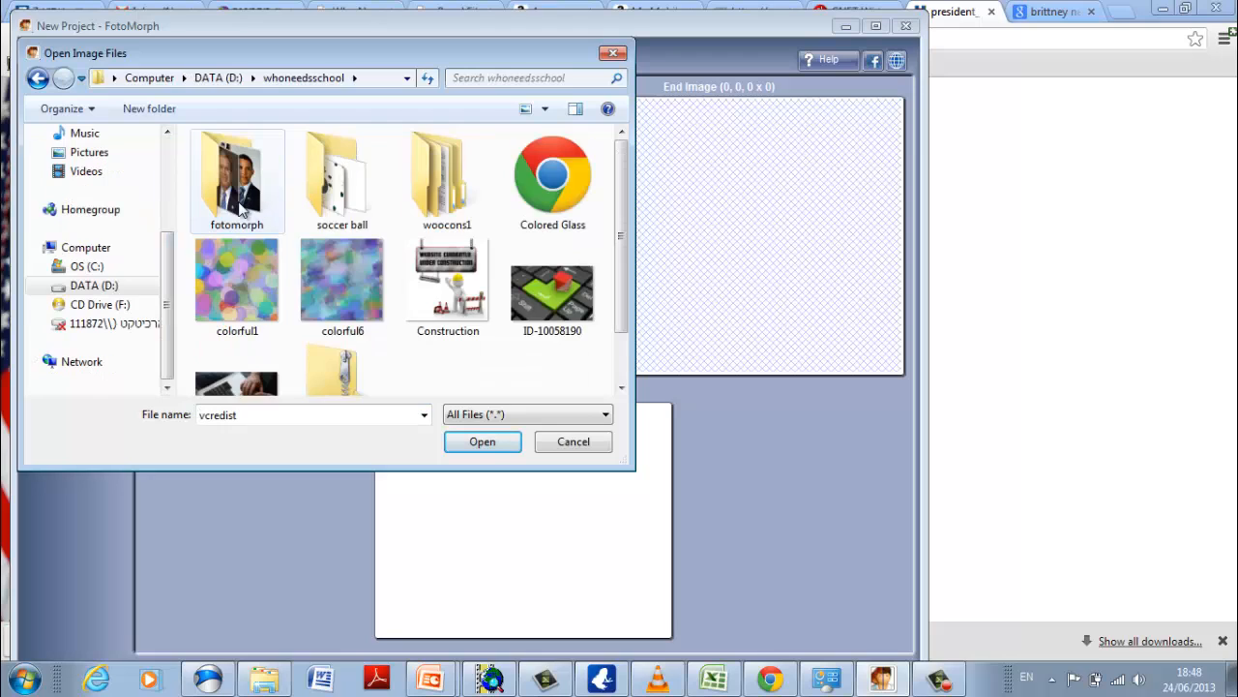
{"action": "double_click", "coordinate": [240, 208]}
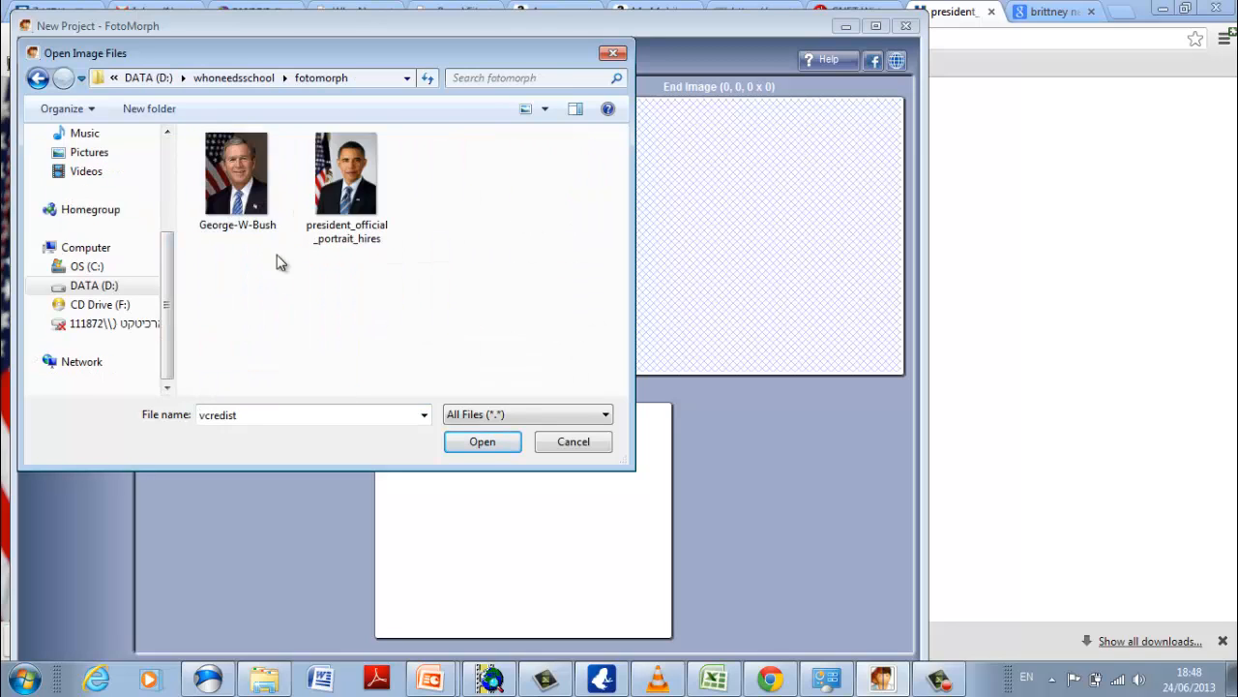
{"action": "left_click", "coordinate": [258, 175]}
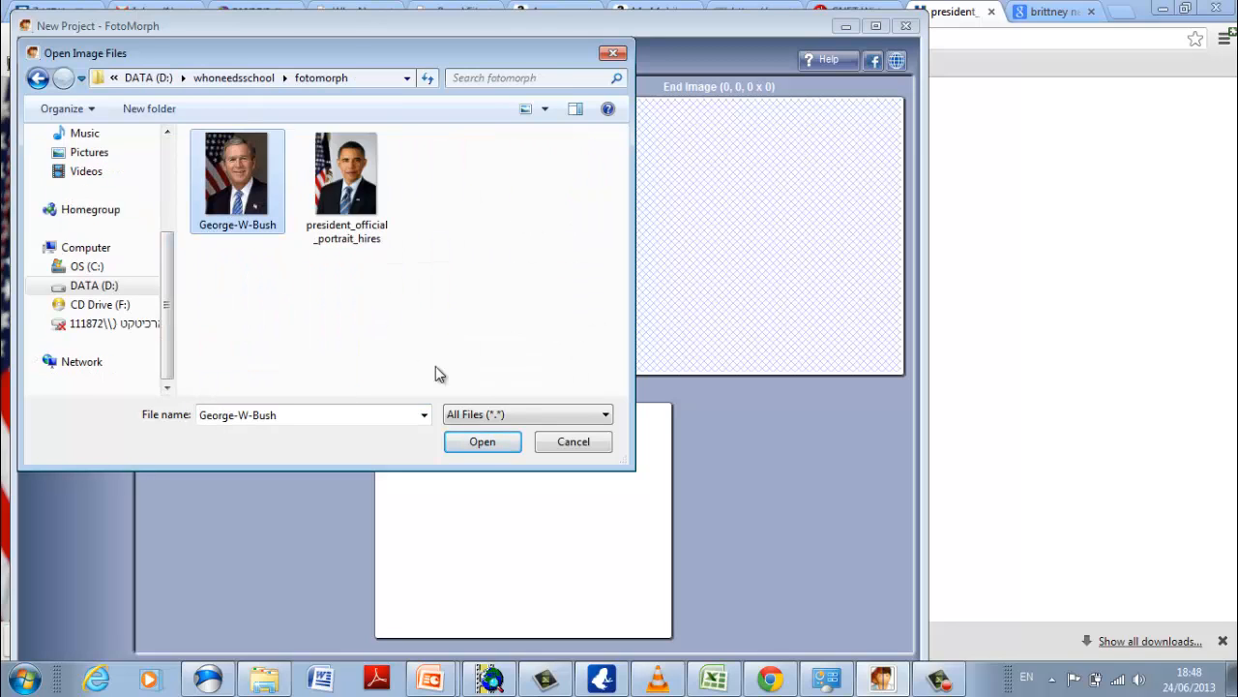
{"action": "left_click", "coordinate": [472, 441]}
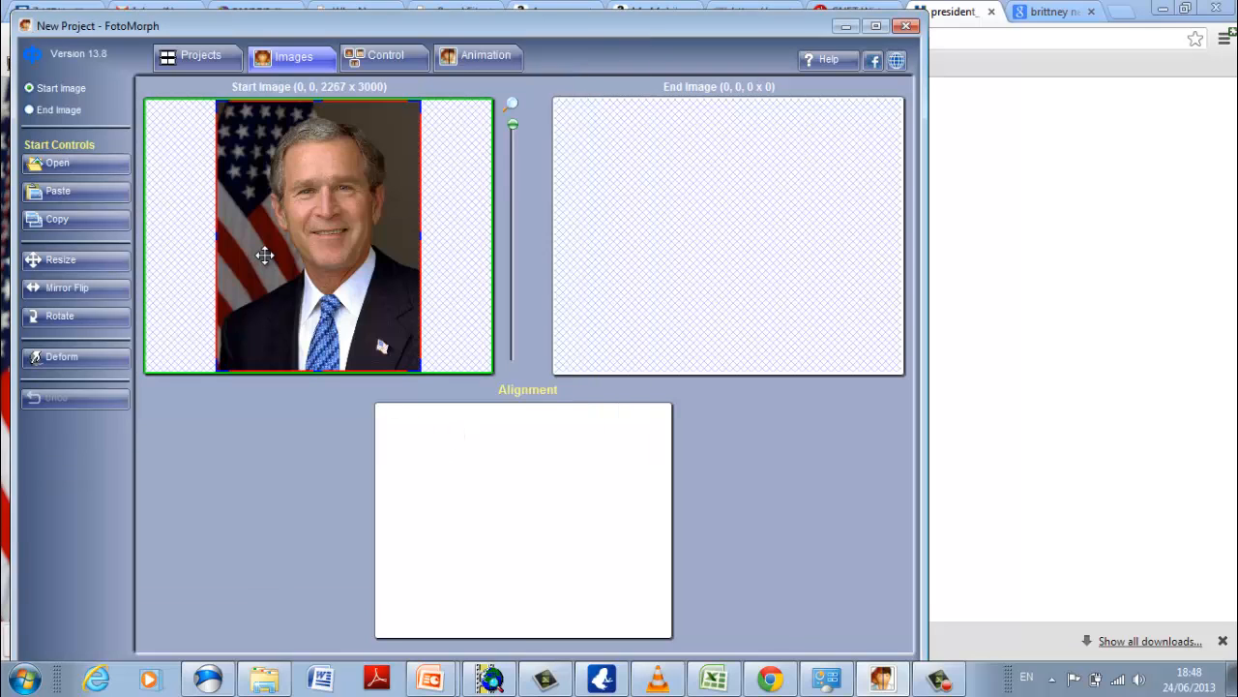
Load president_official_portrait_hires from the fotomorph folder as the end image.
{"action": "left_click", "coordinate": [619, 223]}
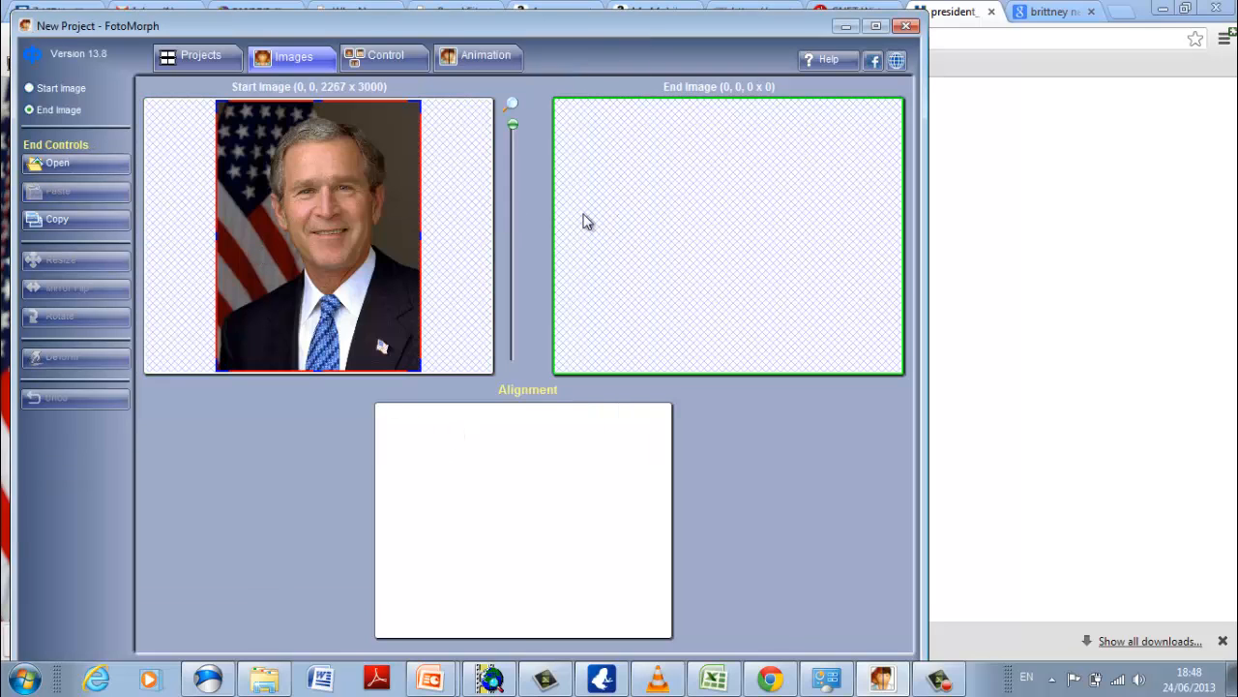
{"action": "left_click", "coordinate": [107, 165]}
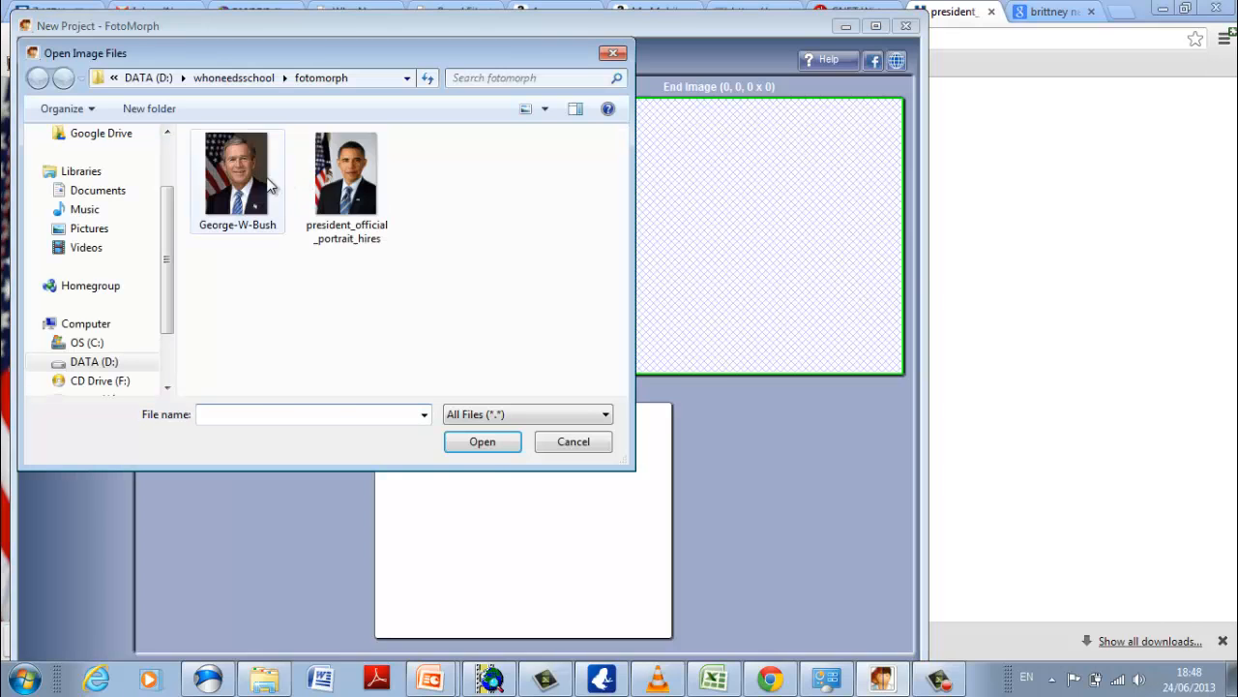
{"action": "left_click", "coordinate": [378, 199]}
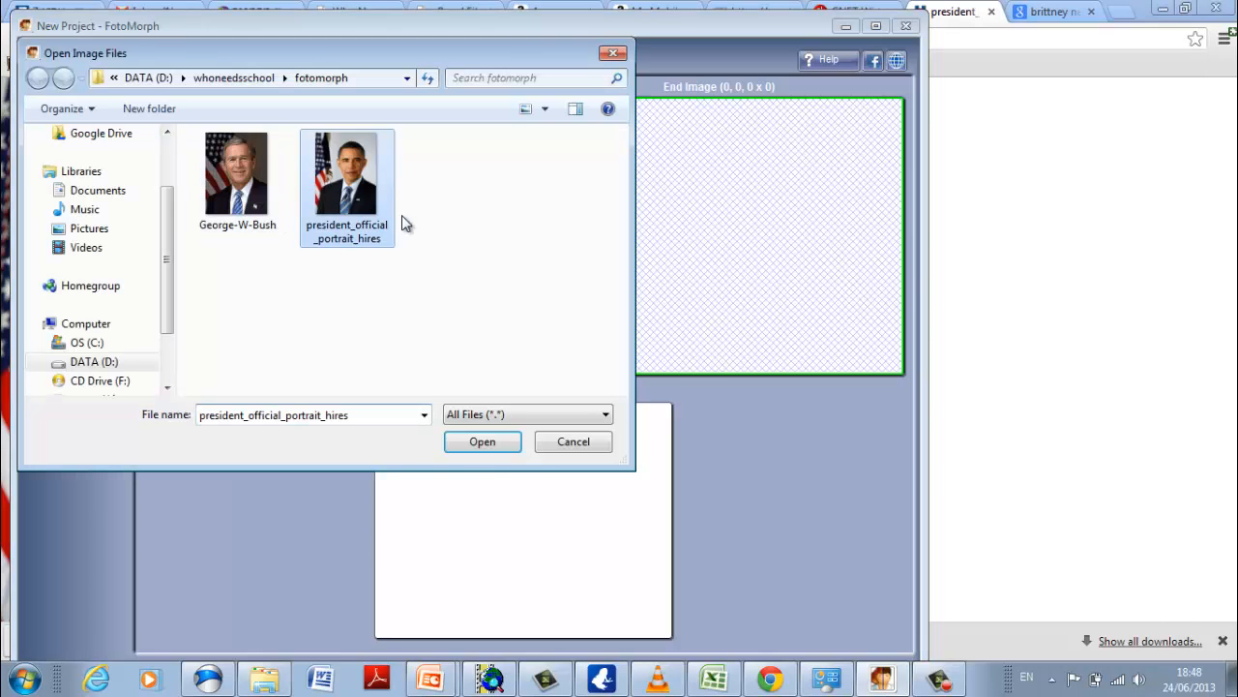
{"action": "left_click", "coordinate": [483, 441]}
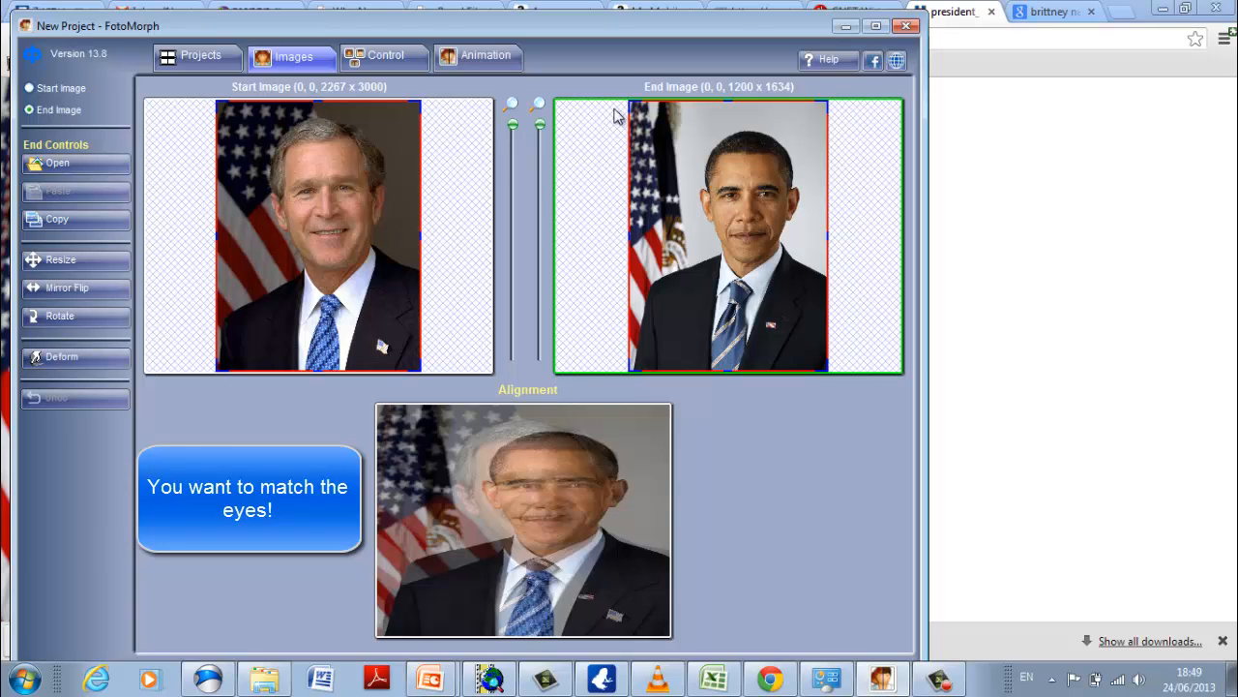
Crop the end image to about 1042 x 1373 at (163, 108) so its eyes line up with the start image in the alignment overlay.
{"action": "left_click_drag", "start_coordinate": [631, 103], "coordinate": [640, 123]}
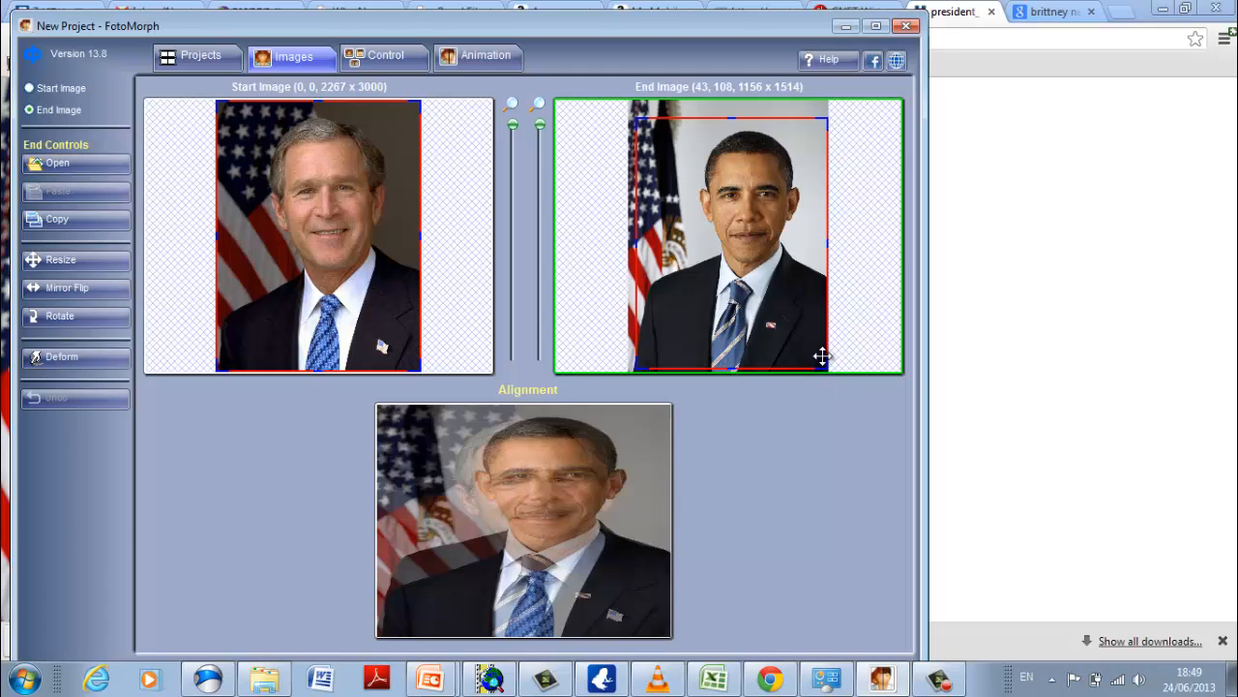
{"action": "left_click_drag", "start_coordinate": [730, 369], "coordinate": [730, 340]}
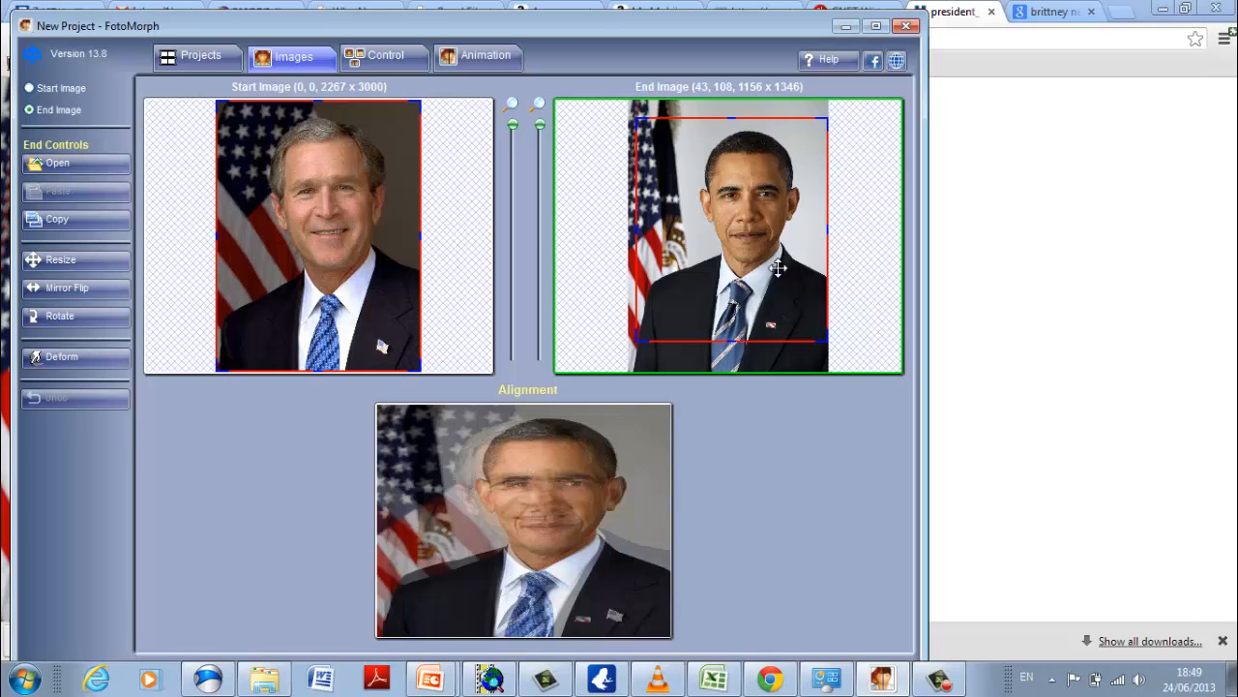
{"action": "left_click_drag", "start_coordinate": [779, 268], "coordinate": [771, 268]}
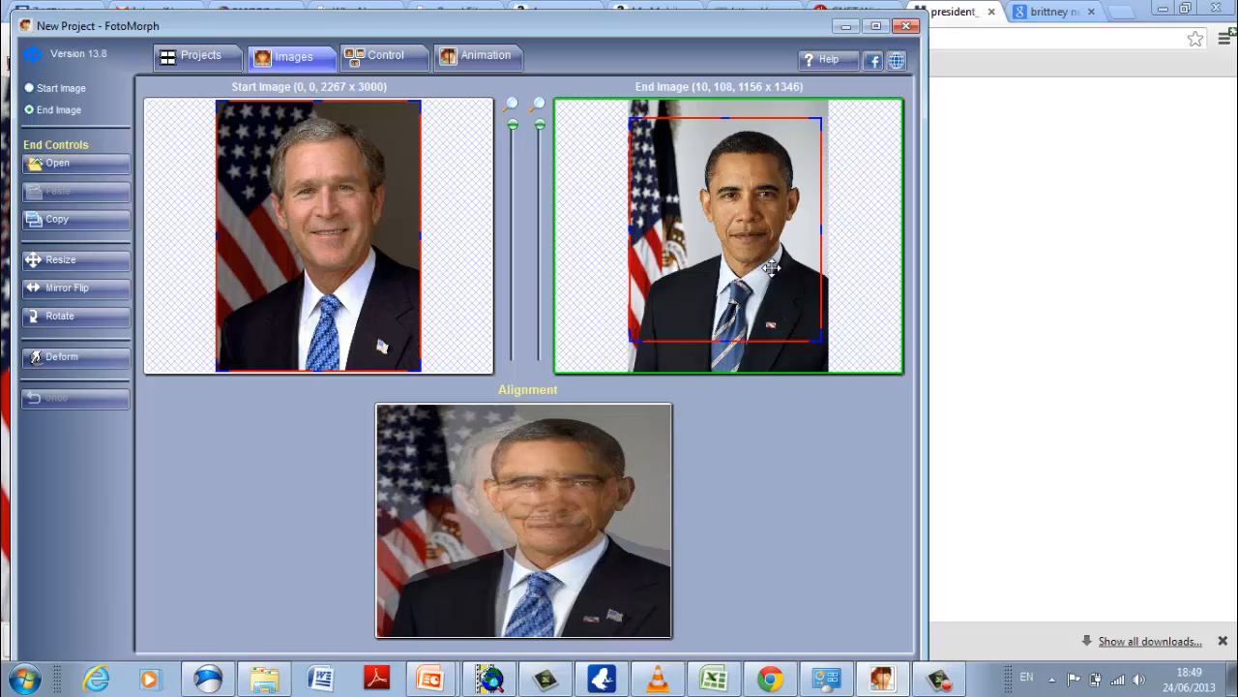
{"action": "left_click_drag", "start_coordinate": [772, 268], "coordinate": [788, 268]}
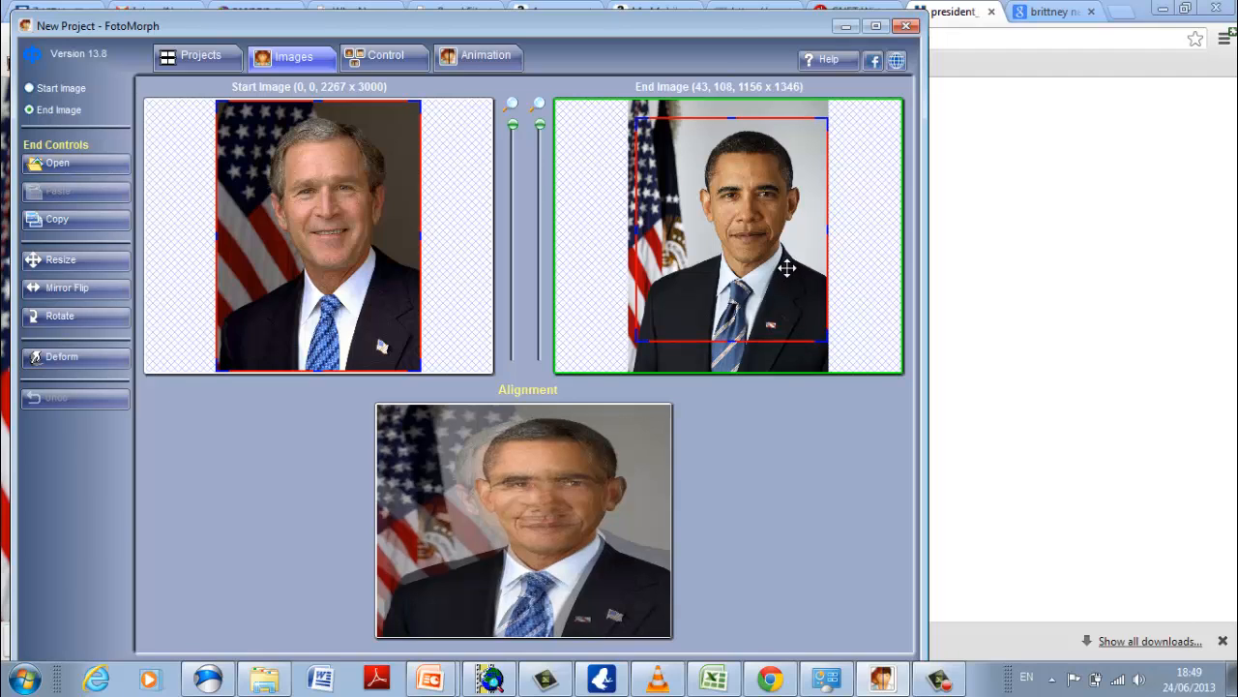
{"action": "left_click", "coordinate": [400, 263]}
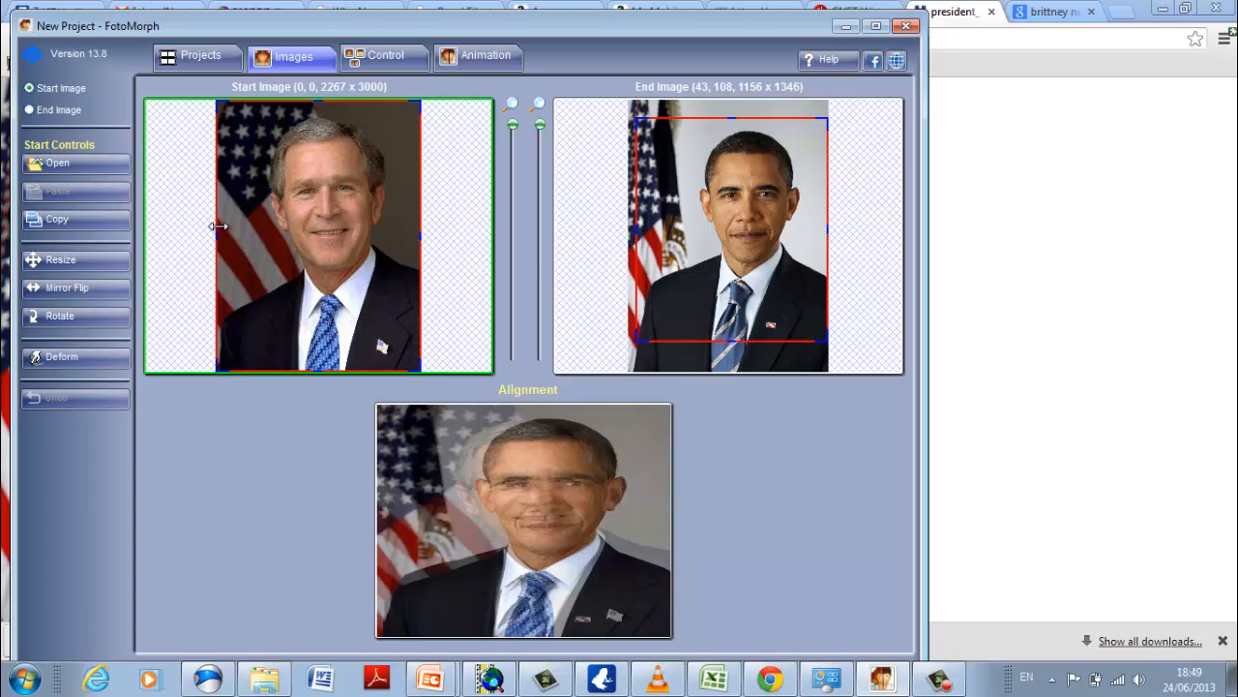
{"action": "left_click_drag", "start_coordinate": [635, 235], "coordinate": [656, 235]}
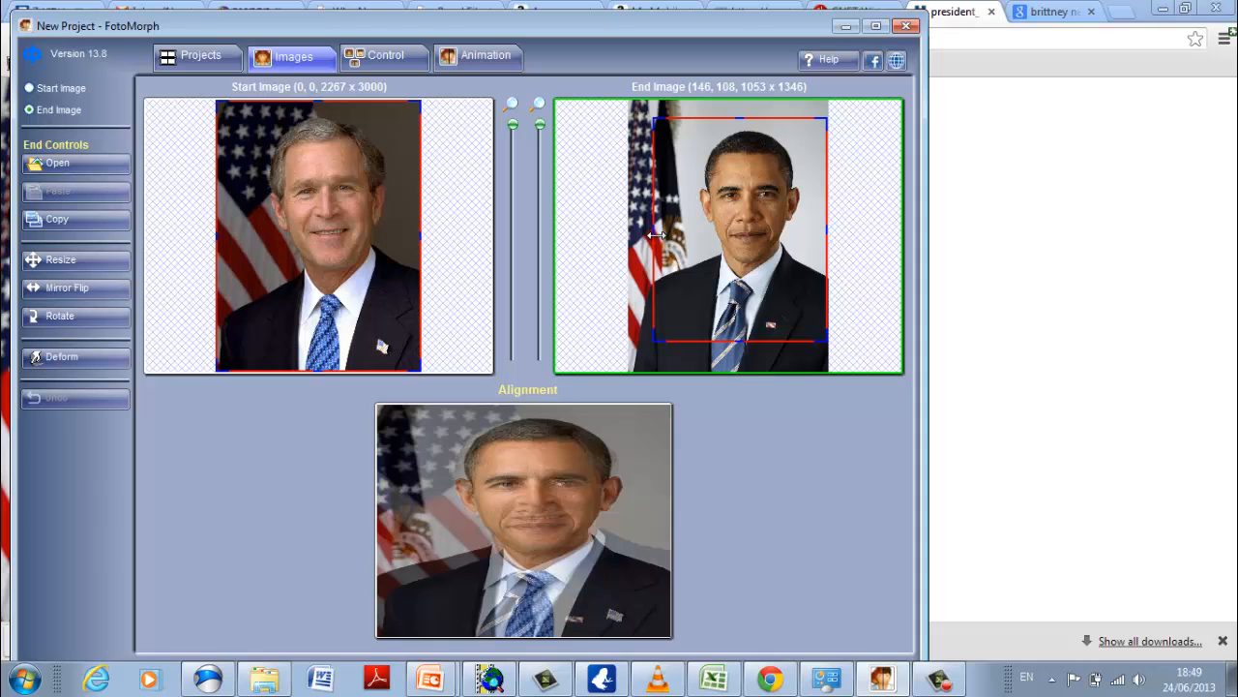
{"action": "left_click_drag", "start_coordinate": [656, 235], "coordinate": [656, 236]}
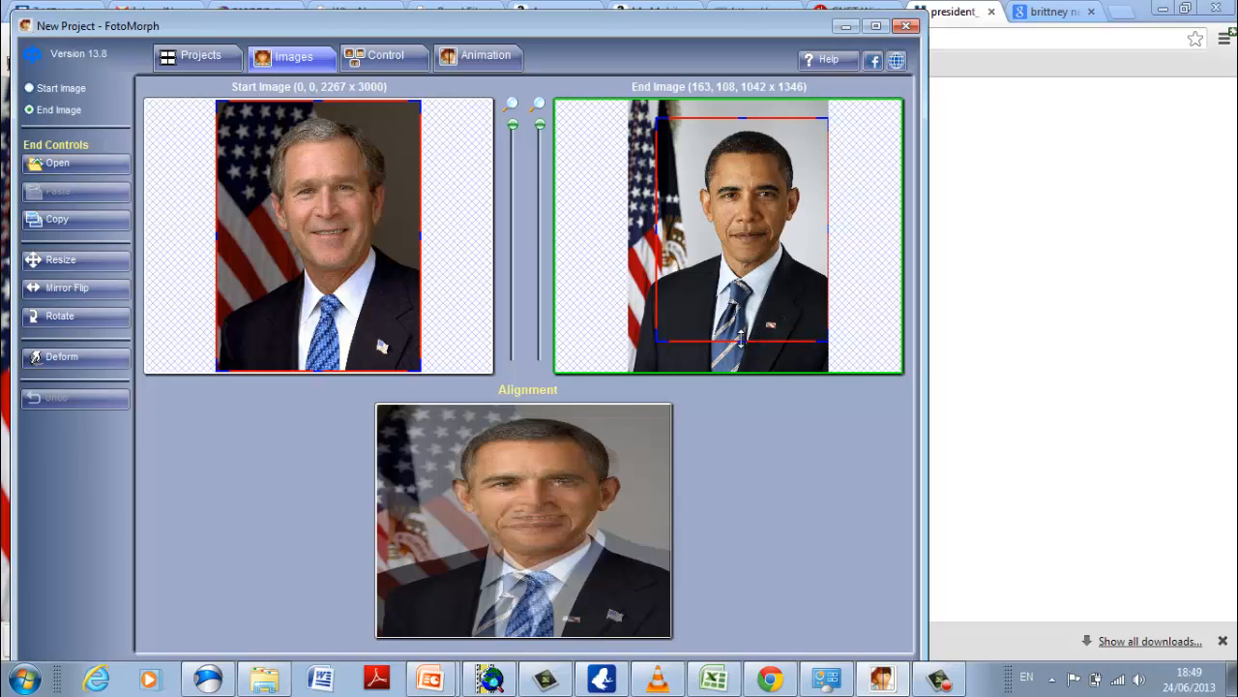
{"action": "left_click_drag", "start_coordinate": [741, 335], "coordinate": [742, 340]}
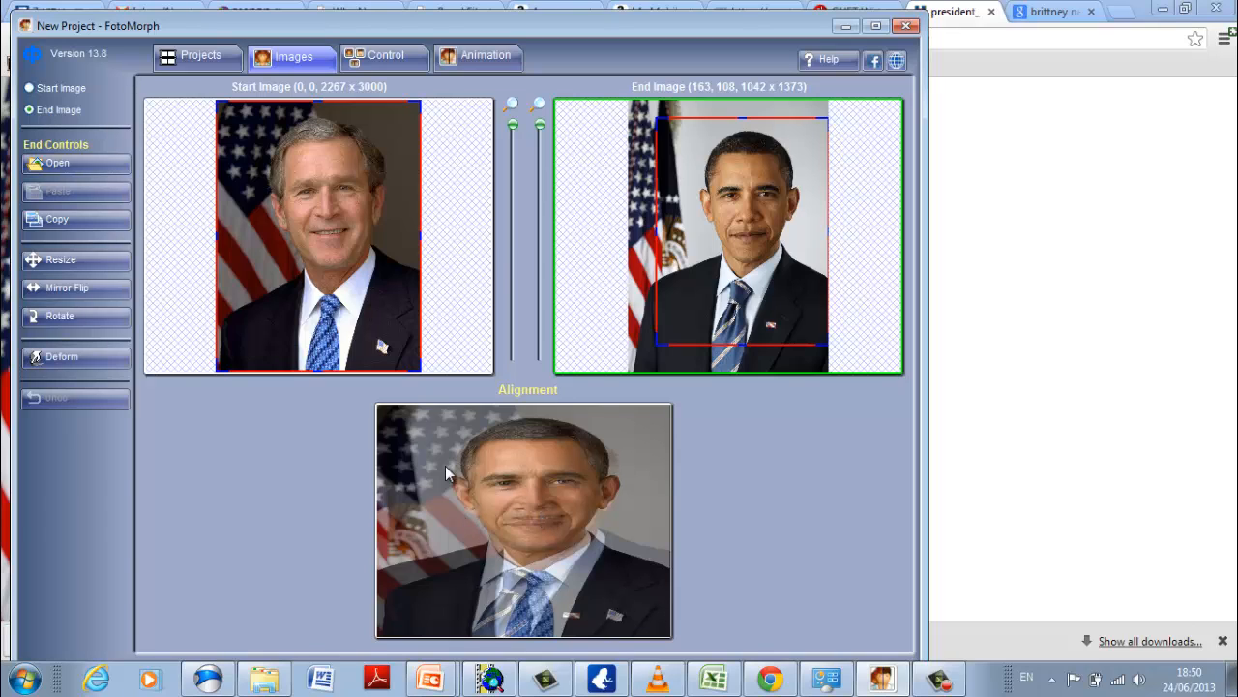
Set matching control dots on the eye and the tip of the nose in both portraits.
{"action": "left_click", "coordinate": [374, 60]}
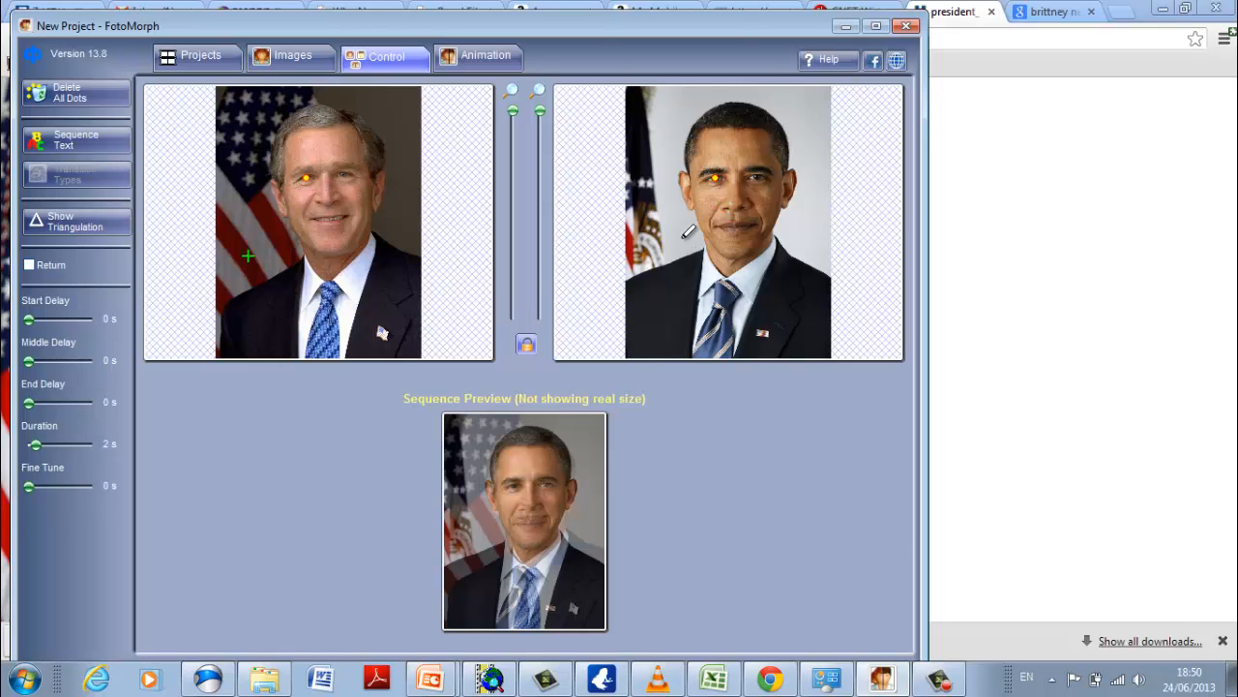
{"action": "left_click_drag", "start_coordinate": [715, 179], "coordinate": [716, 182]}
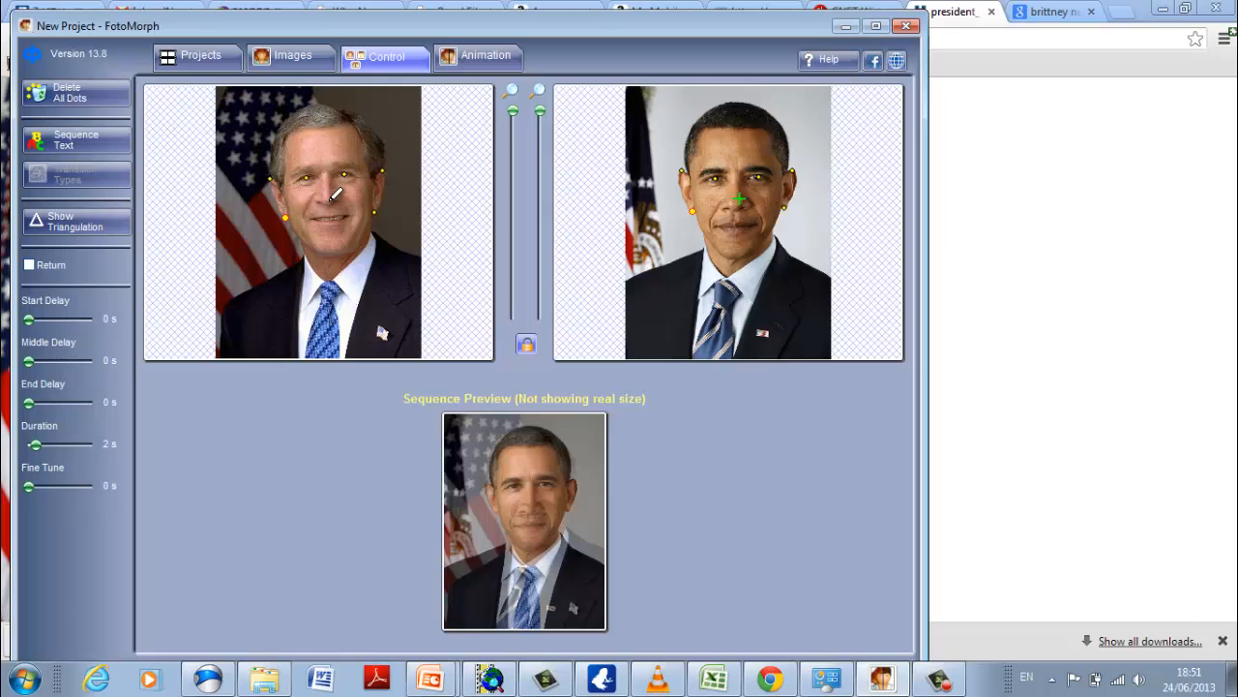
{"action": "left_click", "coordinate": [329, 202]}
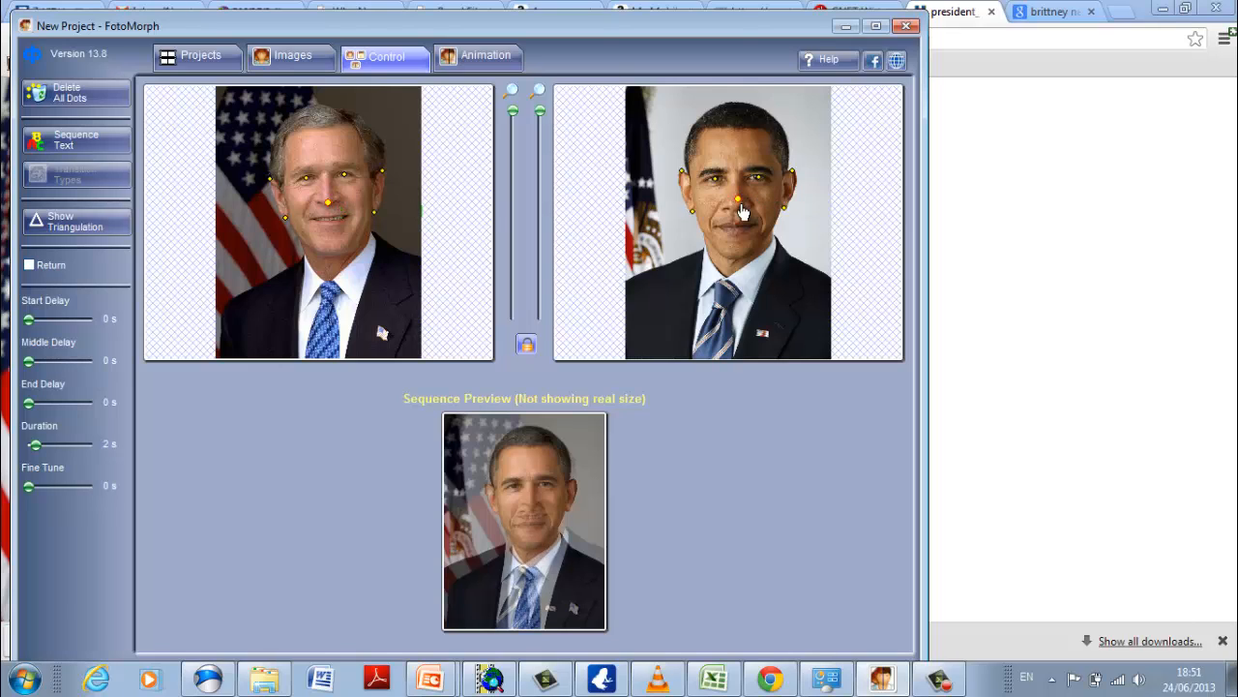
{"action": "left_click_drag", "start_coordinate": [739, 204], "coordinate": [737, 211]}
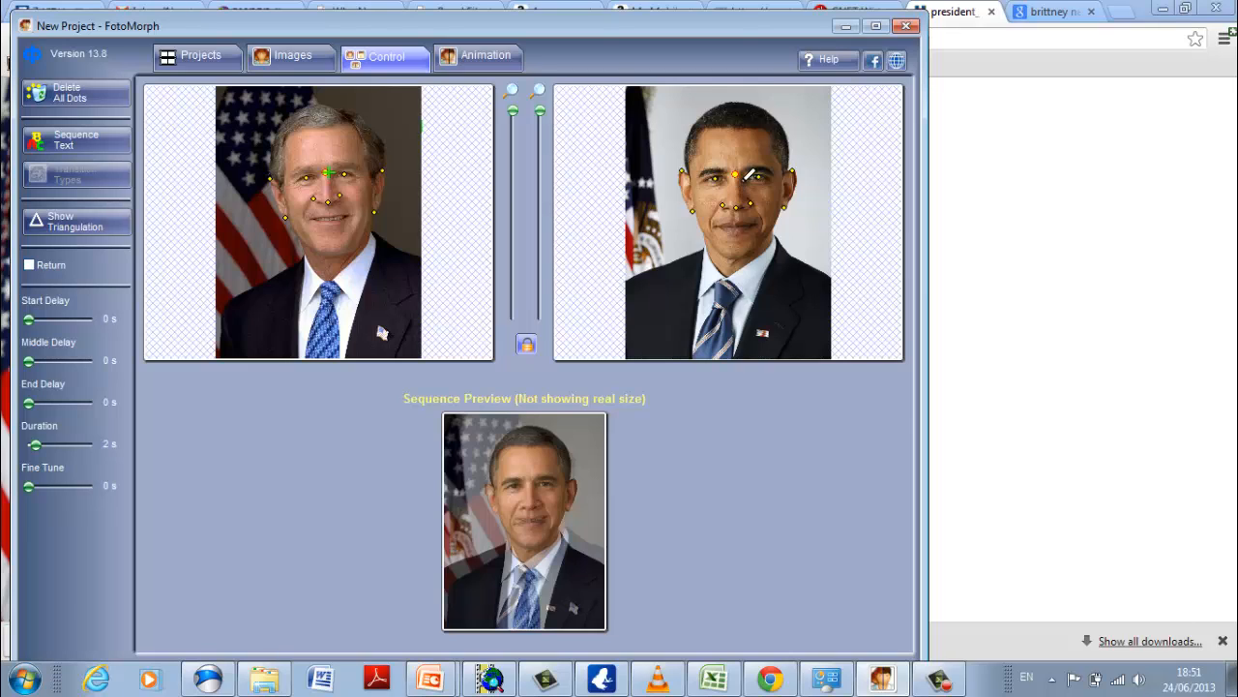
Add four matching control dots along the chin and jawline of both faces and adjust their positions.
{"action": "left_click", "coordinate": [322, 257]}
{"action": "left_click", "coordinate": [349, 254]}
{"action": "left_click_drag", "start_coordinate": [727, 260], "coordinate": [756, 257]}
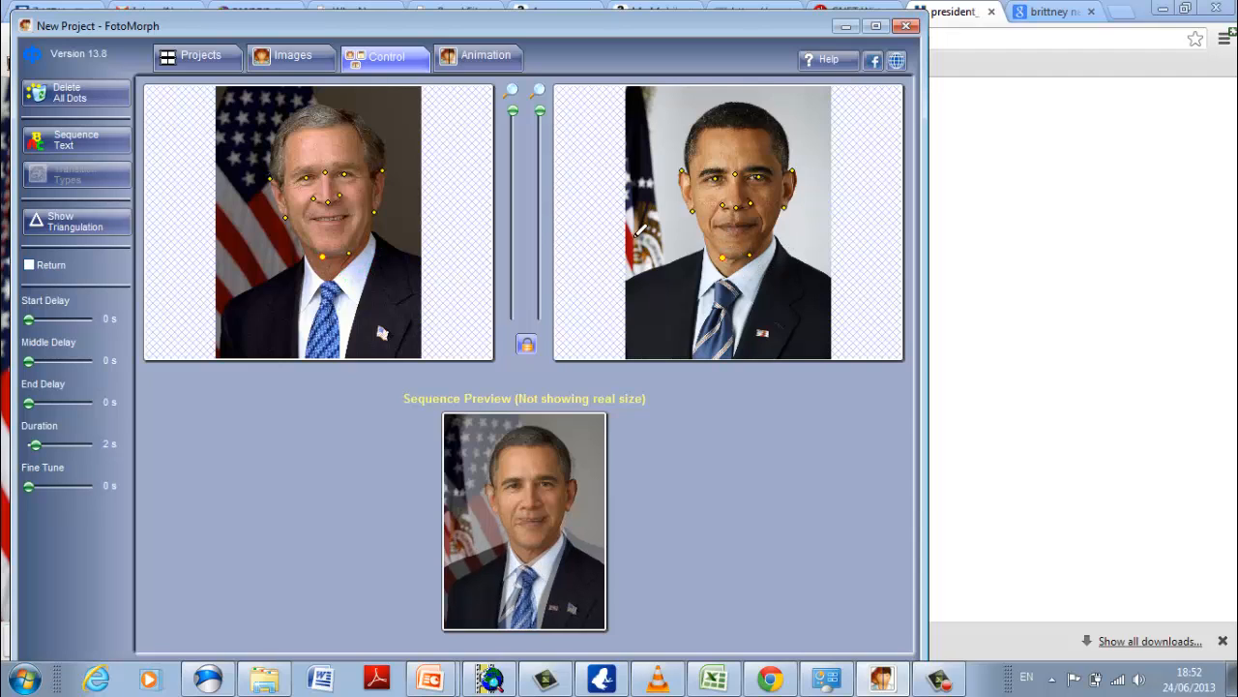
{"action": "left_click", "coordinate": [302, 250]}
{"action": "left_click_drag", "start_coordinate": [704, 252], "coordinate": [705, 245]}
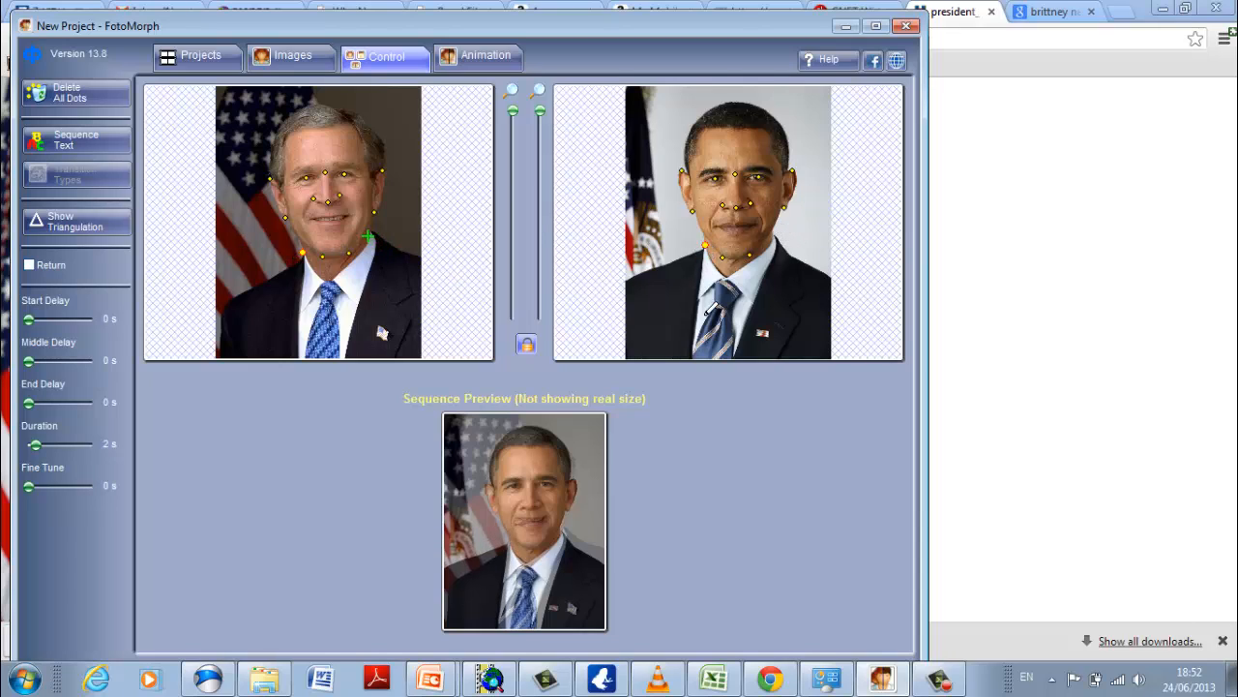
{"action": "left_click", "coordinate": [371, 239]}
{"action": "left_click_drag", "start_coordinate": [372, 239], "coordinate": [373, 231]}
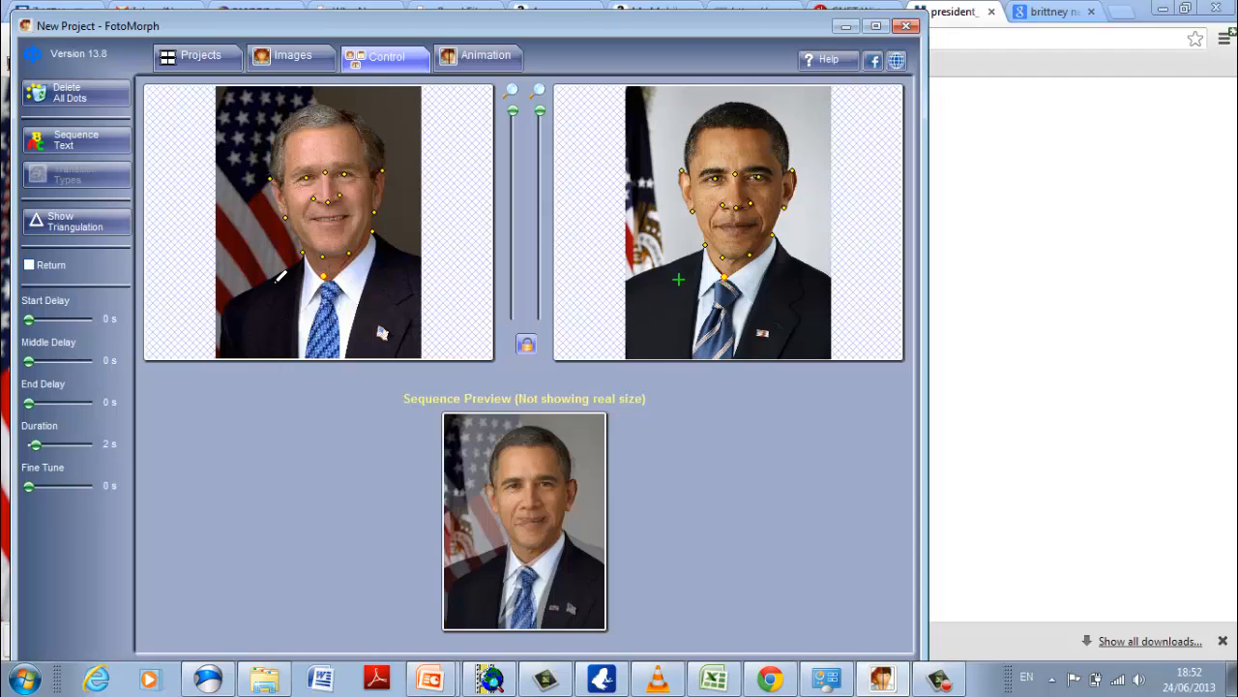
Mark the tie in both portraits with matching control dots around the knot and at the bottom edge of the image.
{"action": "left_click", "coordinate": [329, 281]}
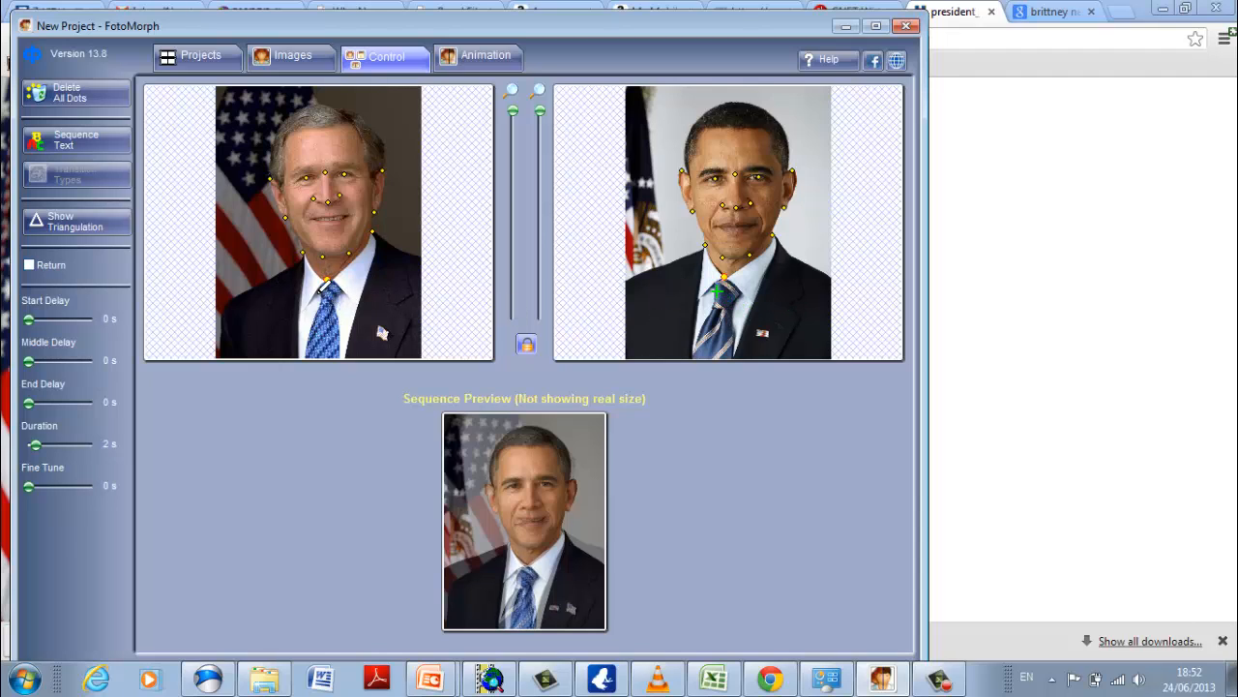
{"action": "left_click", "coordinate": [343, 292]}
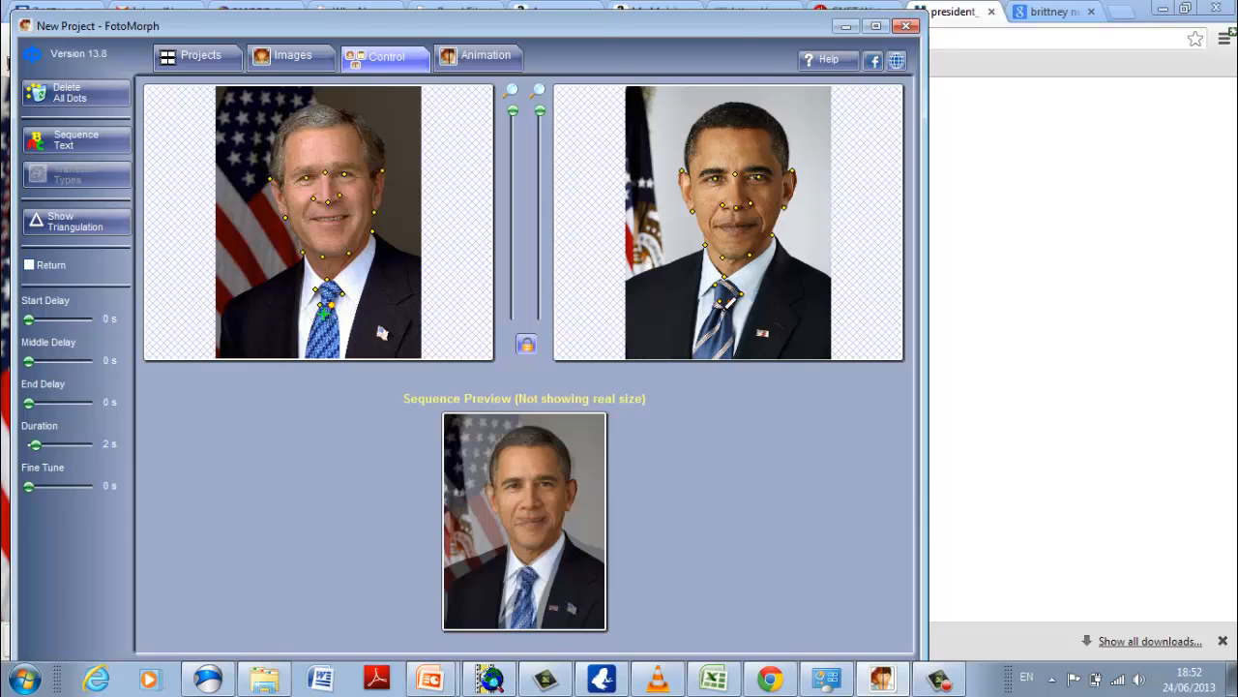
{"action": "left_click", "coordinate": [717, 307]}
{"action": "left_click", "coordinate": [730, 304]}
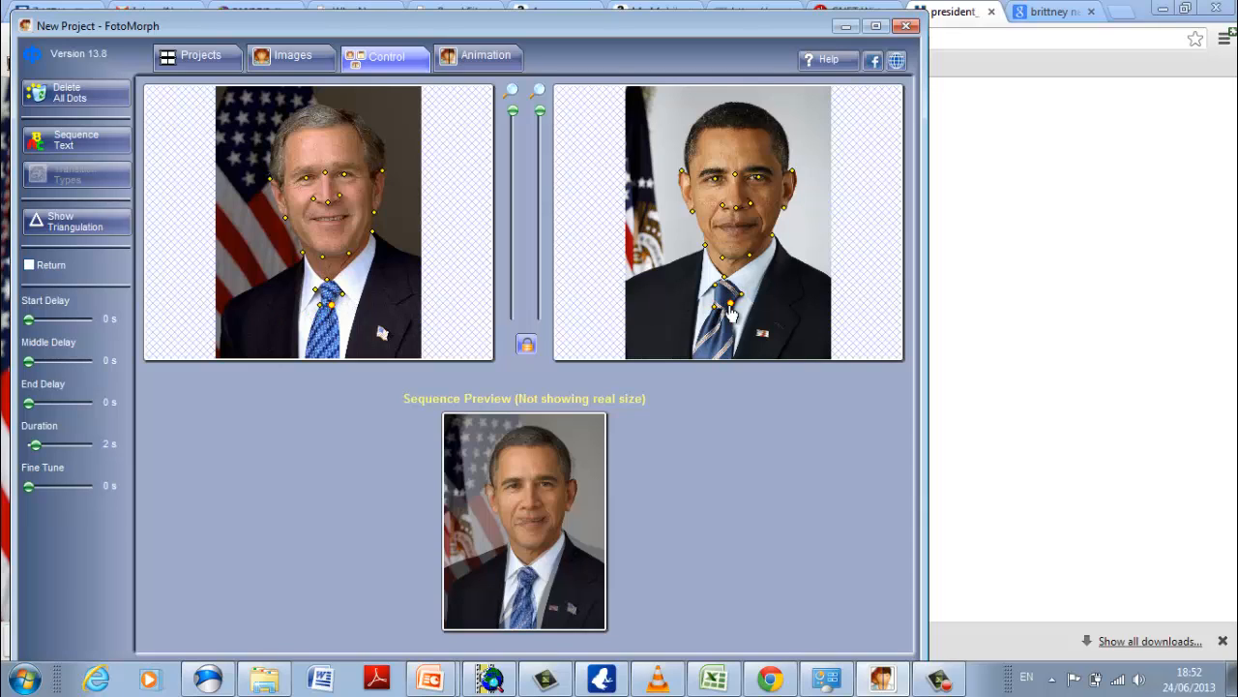
{"action": "left_click", "coordinate": [694, 355]}
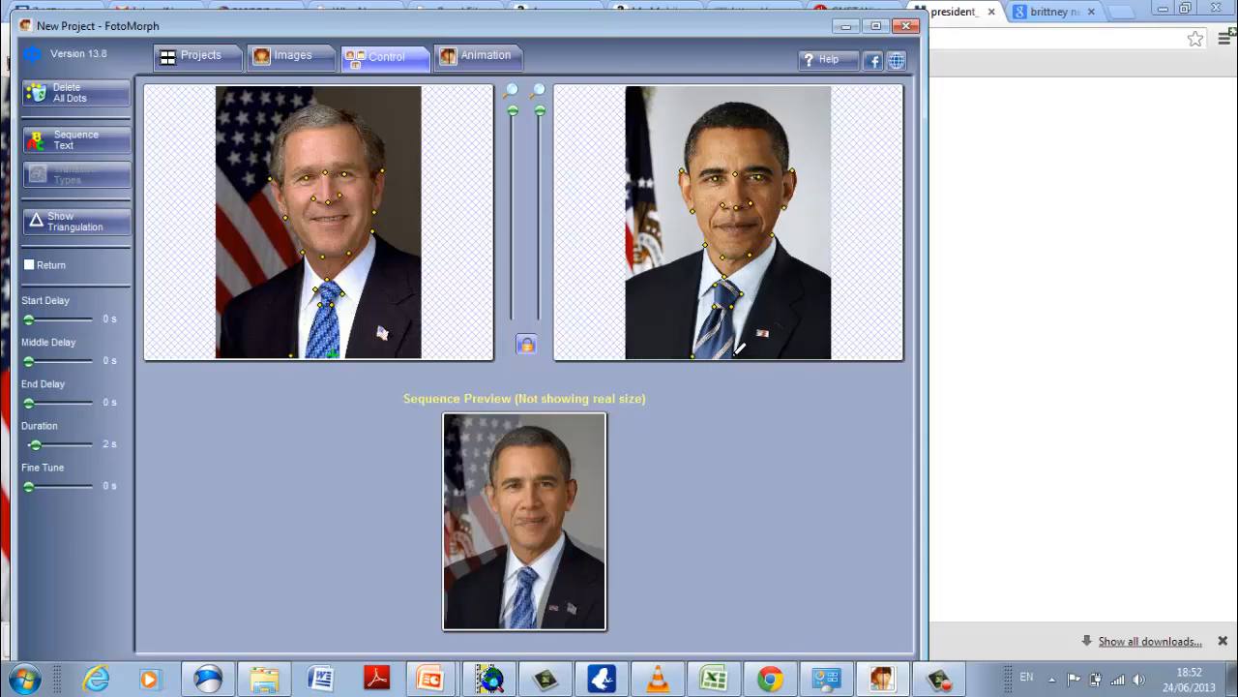
{"action": "left_click", "coordinate": [735, 354]}
{"action": "left_click_drag", "start_coordinate": [292, 356], "coordinate": [340, 356]}
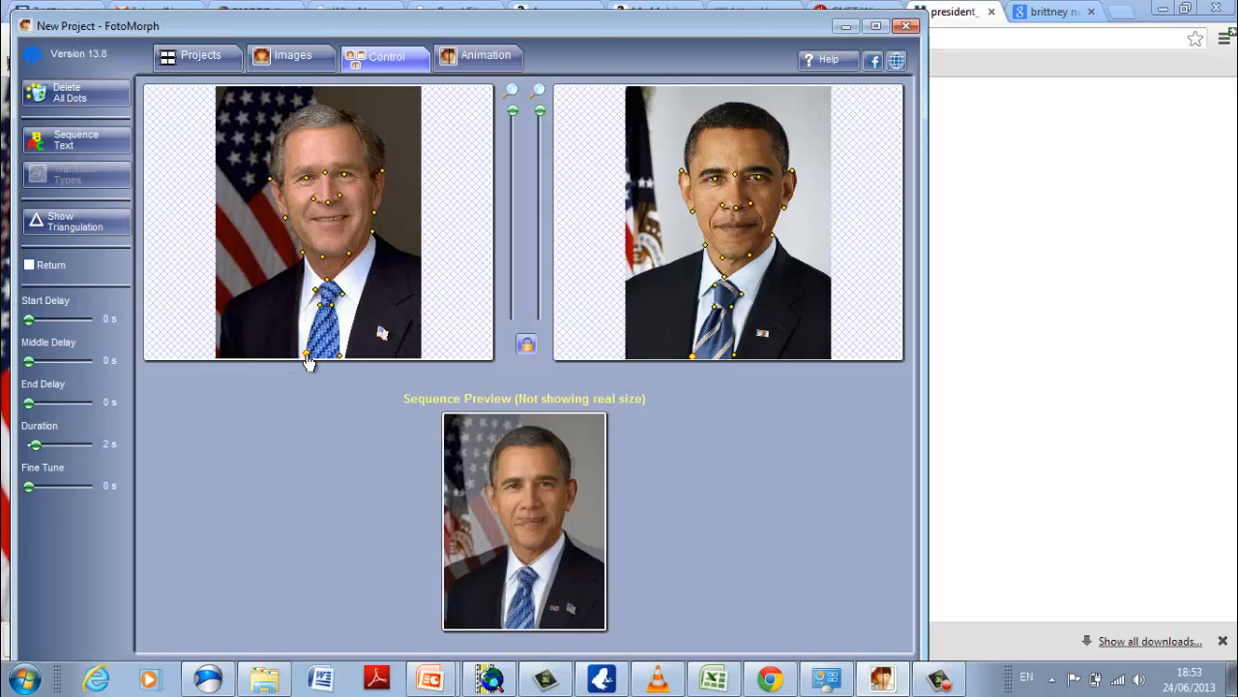
Place matching control dots where the two shoulders meet the side edges of both portraits.
{"action": "left_click", "coordinate": [244, 304]}
{"action": "left_click", "coordinate": [225, 304]}
{"action": "left_click_drag", "start_coordinate": [633, 296], "coordinate": [627, 284]}
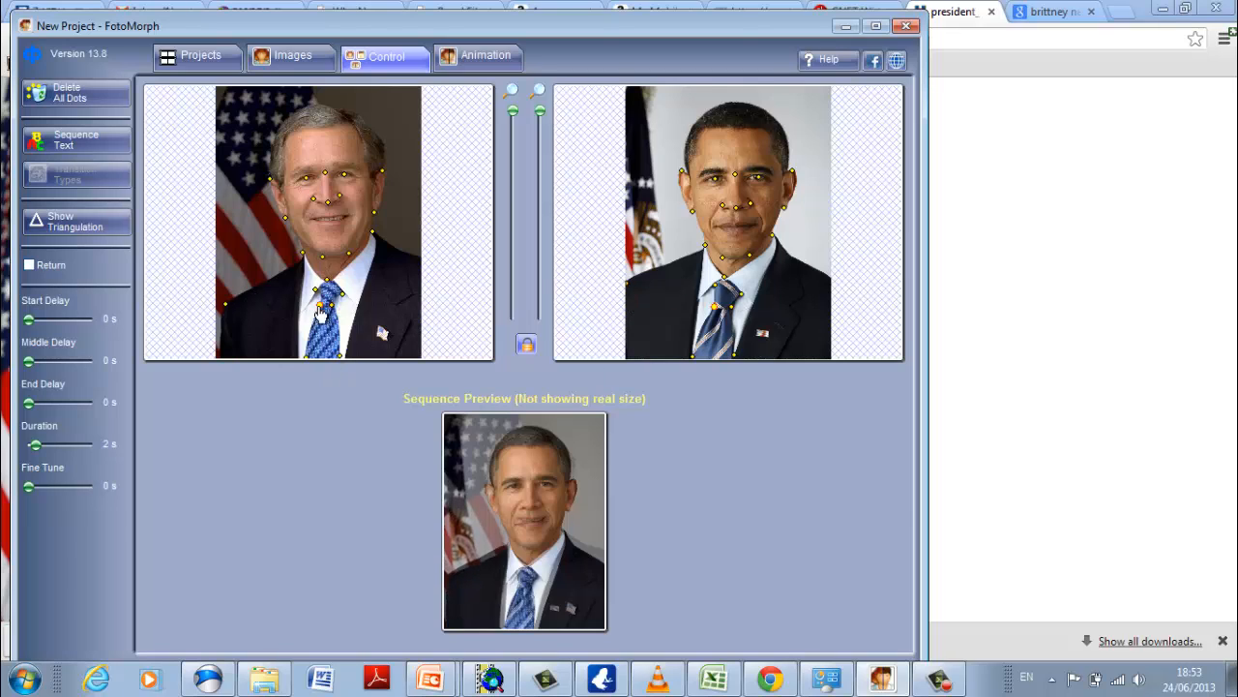
{"action": "left_click", "coordinate": [435, 262]}
{"action": "left_click_drag", "start_coordinate": [834, 280], "coordinate": [832, 272]}
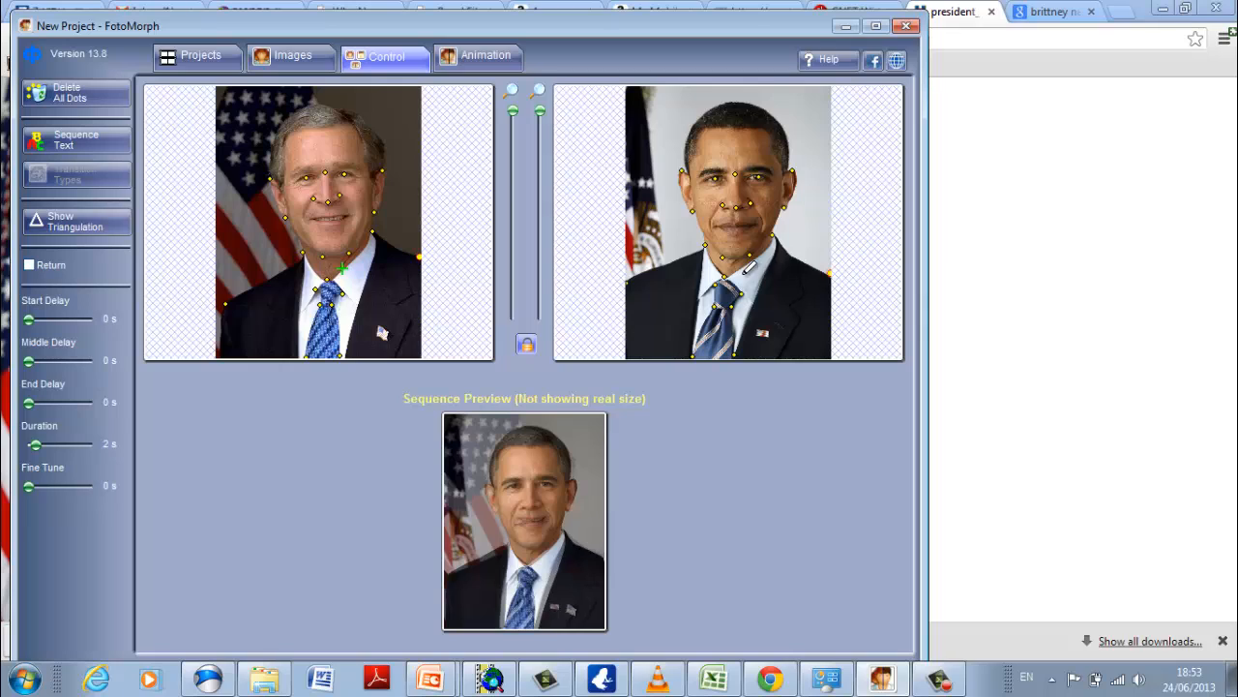
Add a control dot on each side of the jacket and fine-tune both dots in the end image.
{"action": "left_click", "coordinate": [400, 304]}
{"action": "left_click", "coordinate": [274, 310]}
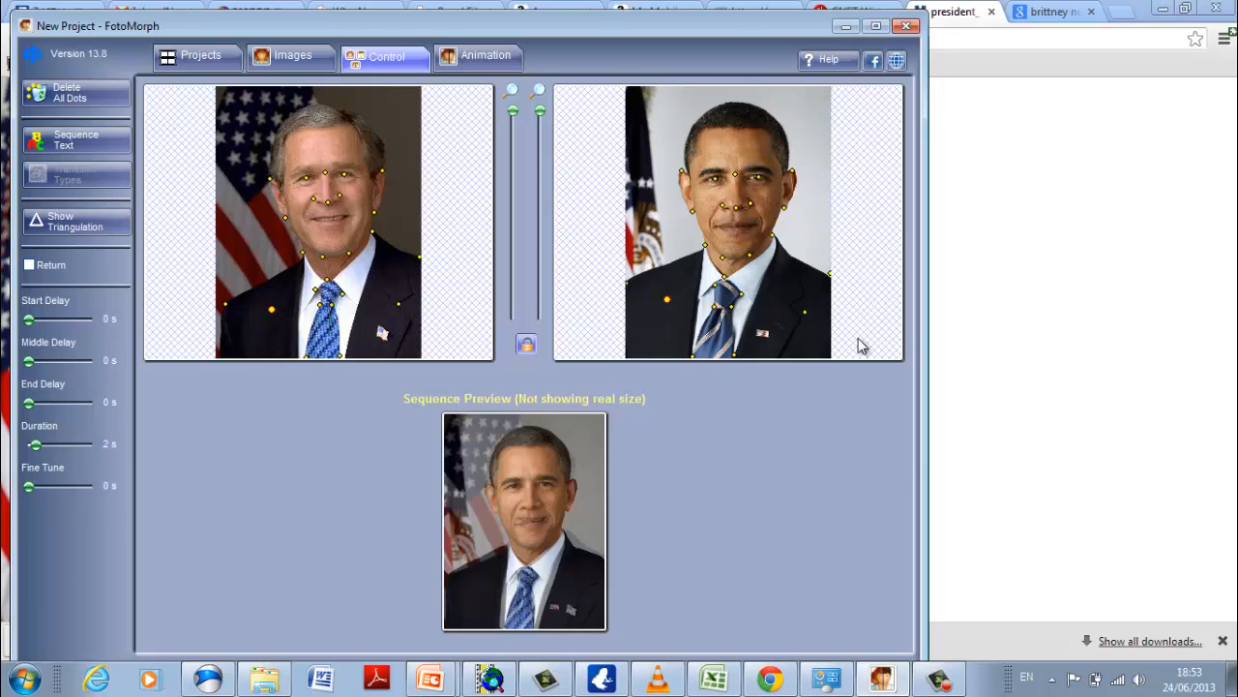
{"action": "left_click_drag", "start_coordinate": [795, 313], "coordinate": [794, 312]}
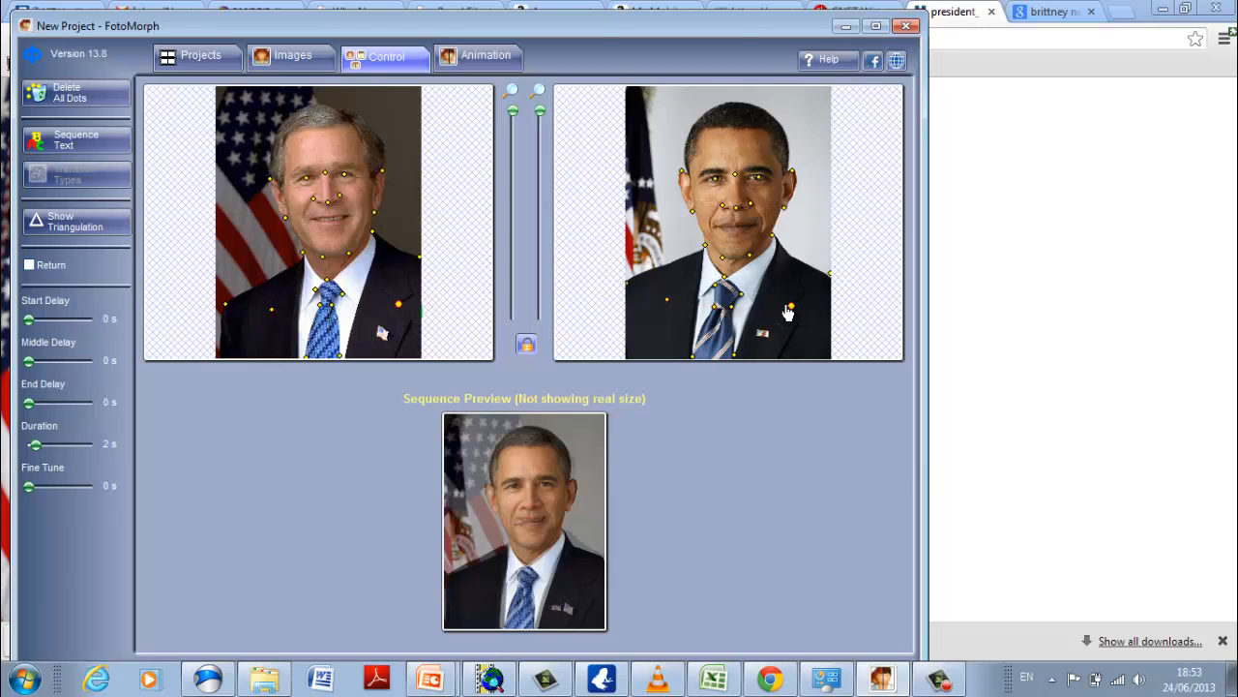
{"action": "left_click", "coordinate": [668, 302]}
{"action": "left_click_drag", "start_coordinate": [672, 301], "coordinate": [674, 295]}
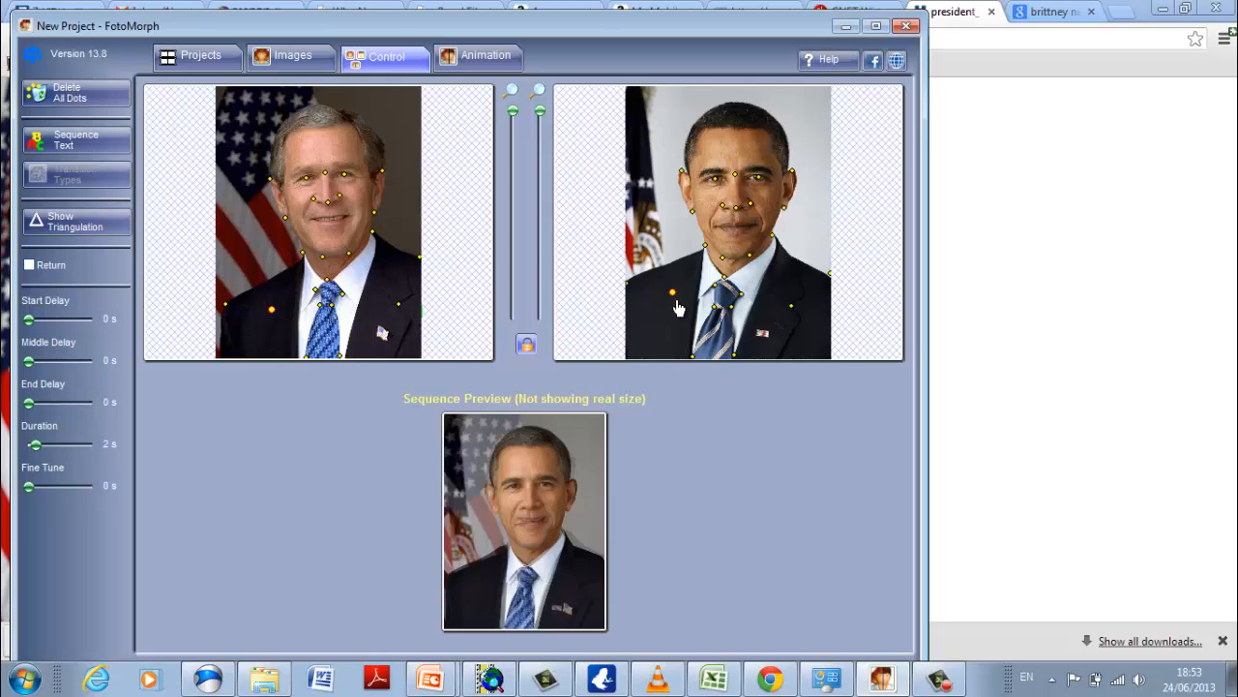
Check the dots between and on the eyes and add matching control dots on the side of the face beside the ear.
{"action": "left_click", "coordinate": [736, 173]}
{"action": "left_click", "coordinate": [306, 179]}
{"action": "left_click", "coordinate": [281, 192]}
{"action": "left_click", "coordinate": [689, 186]}
{"action": "left_click", "coordinate": [783, 181]}
{"action": "left_click", "coordinate": [325, 173]}
Add matching control dots along the temples and the upper hairline of both heads.
{"action": "left_click", "coordinate": [284, 159]}
{"action": "left_click", "coordinate": [774, 160]}
{"action": "left_click", "coordinate": [698, 131]}
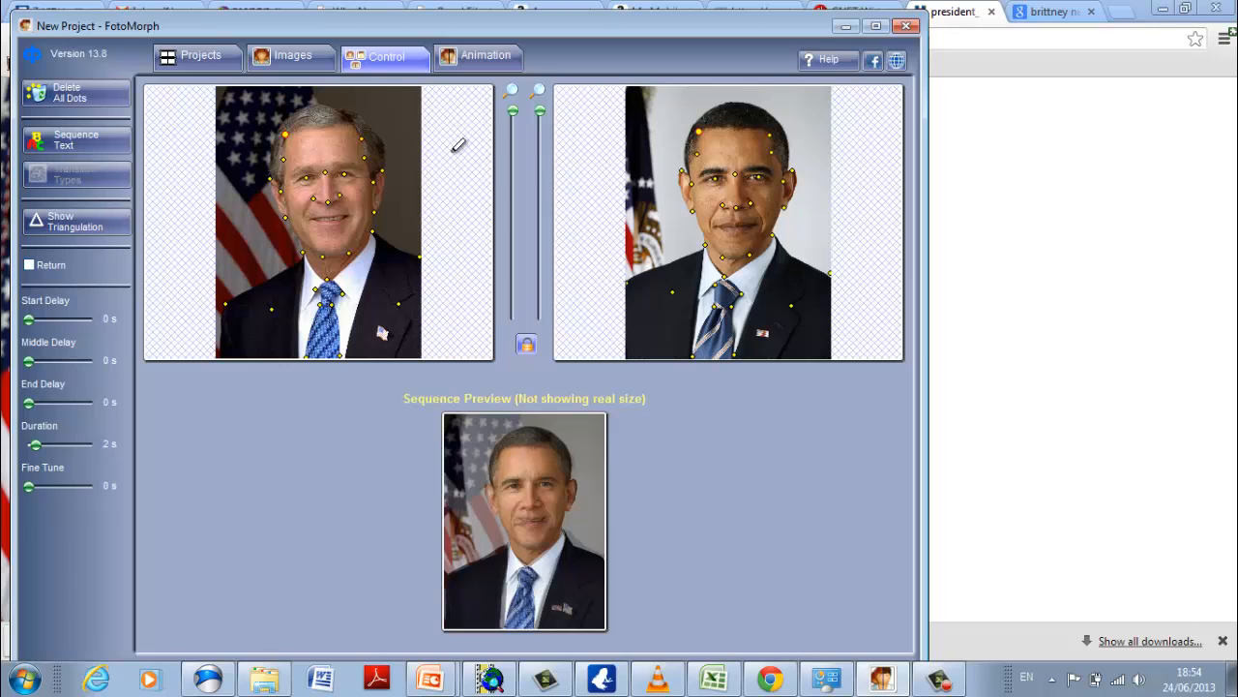
{"action": "left_click", "coordinate": [361, 141]}
{"action": "left_click", "coordinate": [763, 133]}
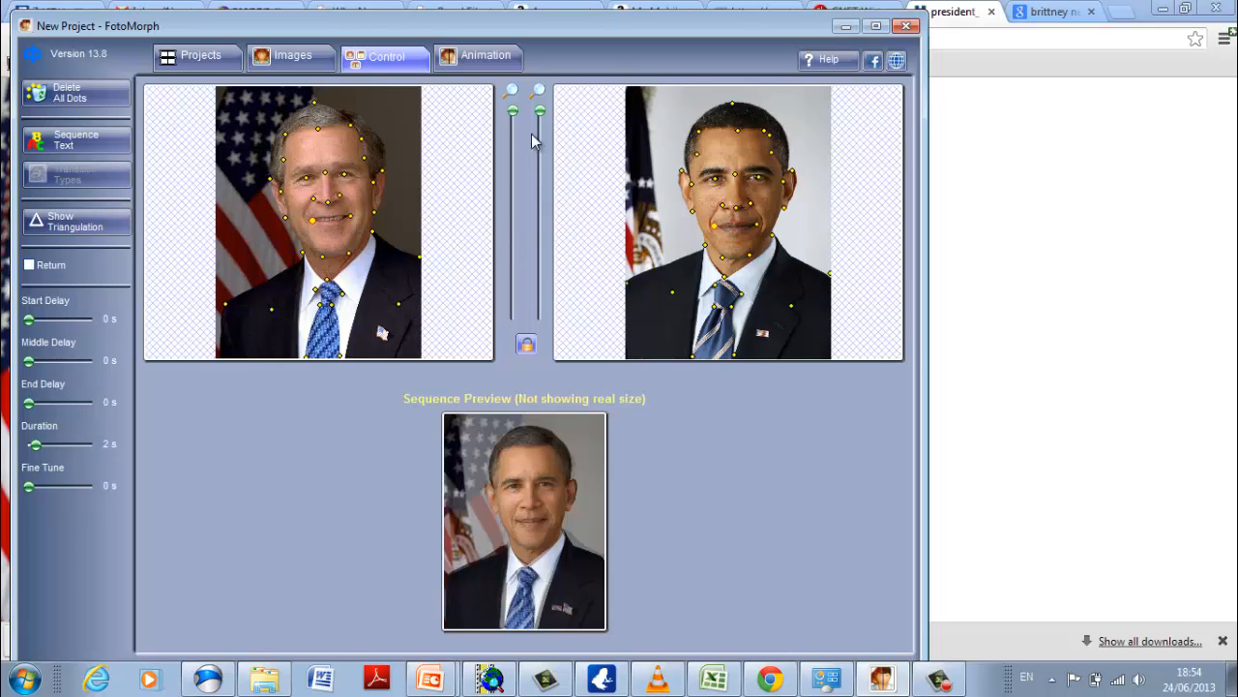
Add matching control dots along the lips of both faces in a magnified view.
{"action": "left_click_drag", "start_coordinate": [514, 112], "coordinate": [516, 171]}
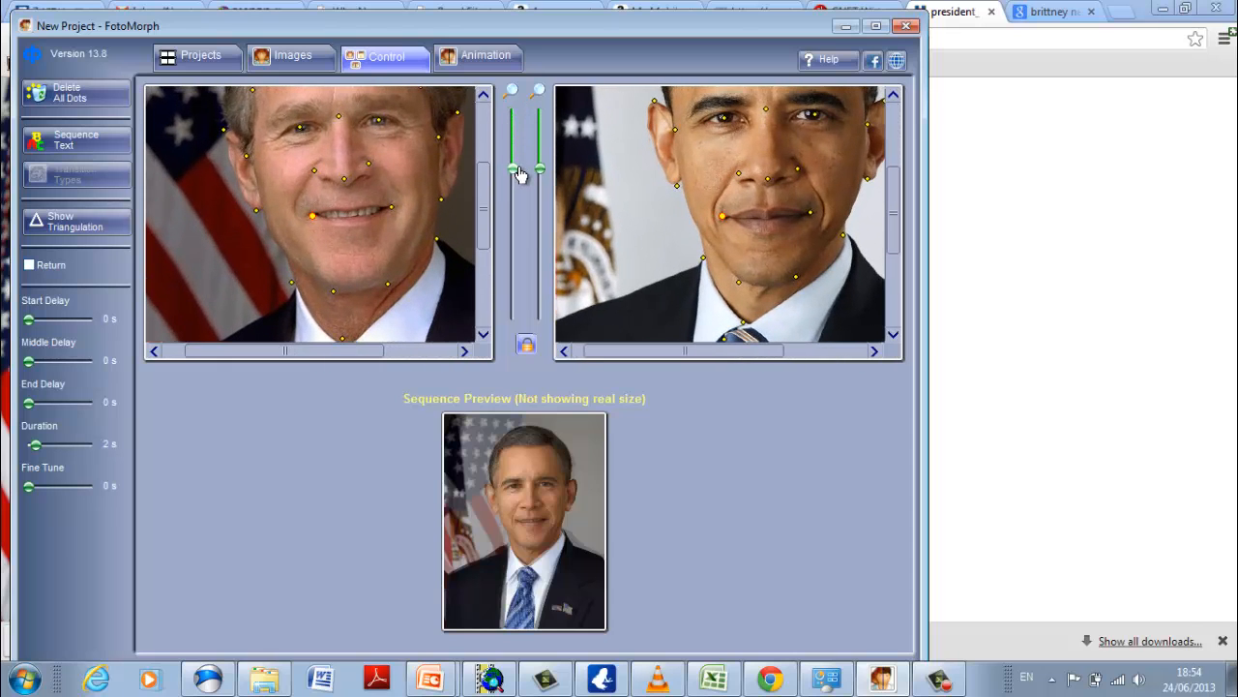
{"action": "left_click", "coordinate": [347, 209]}
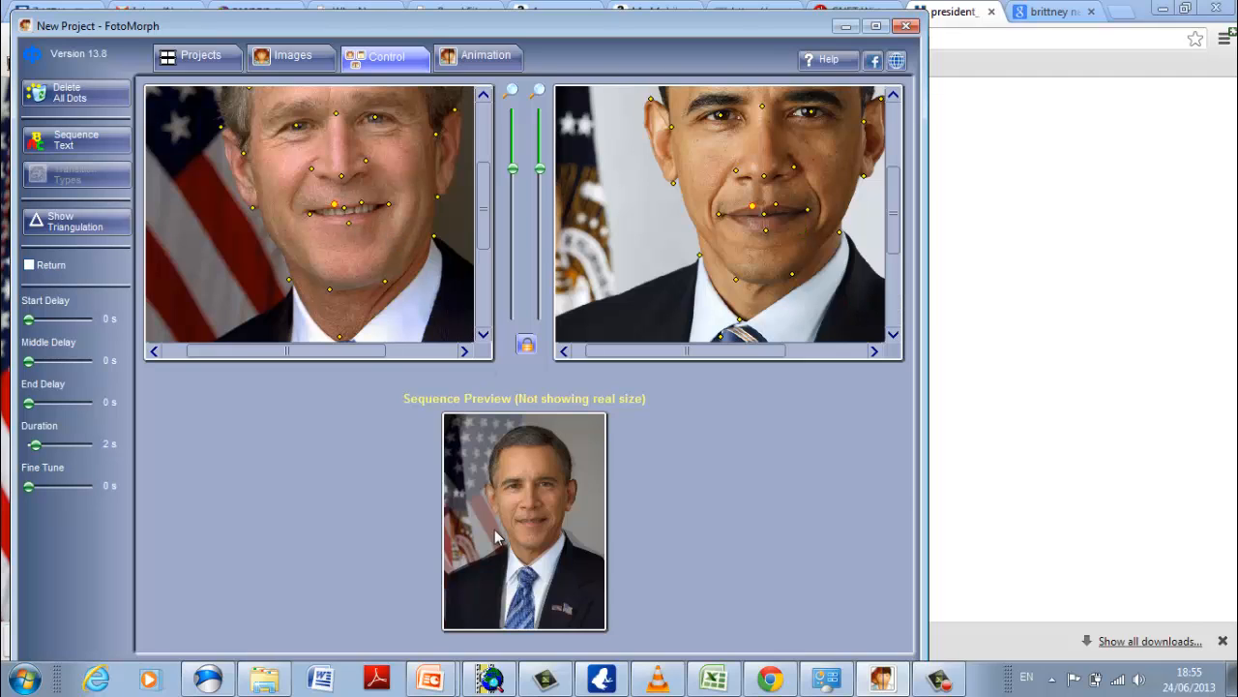
Maximize the window and try a sequence duration of 0 s in the preview.
{"action": "left_click_drag", "start_coordinate": [692, 35], "coordinate": [698, 5]}
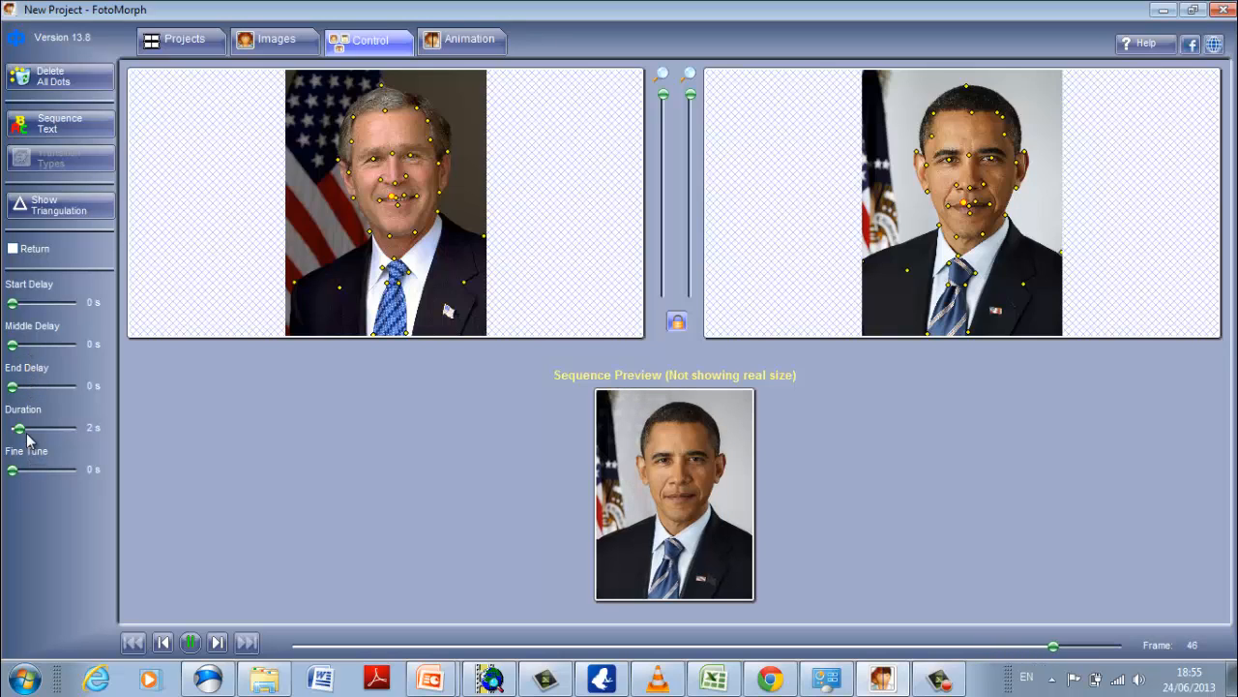
{"action": "left_click_drag", "start_coordinate": [24, 432], "coordinate": [11, 432]}
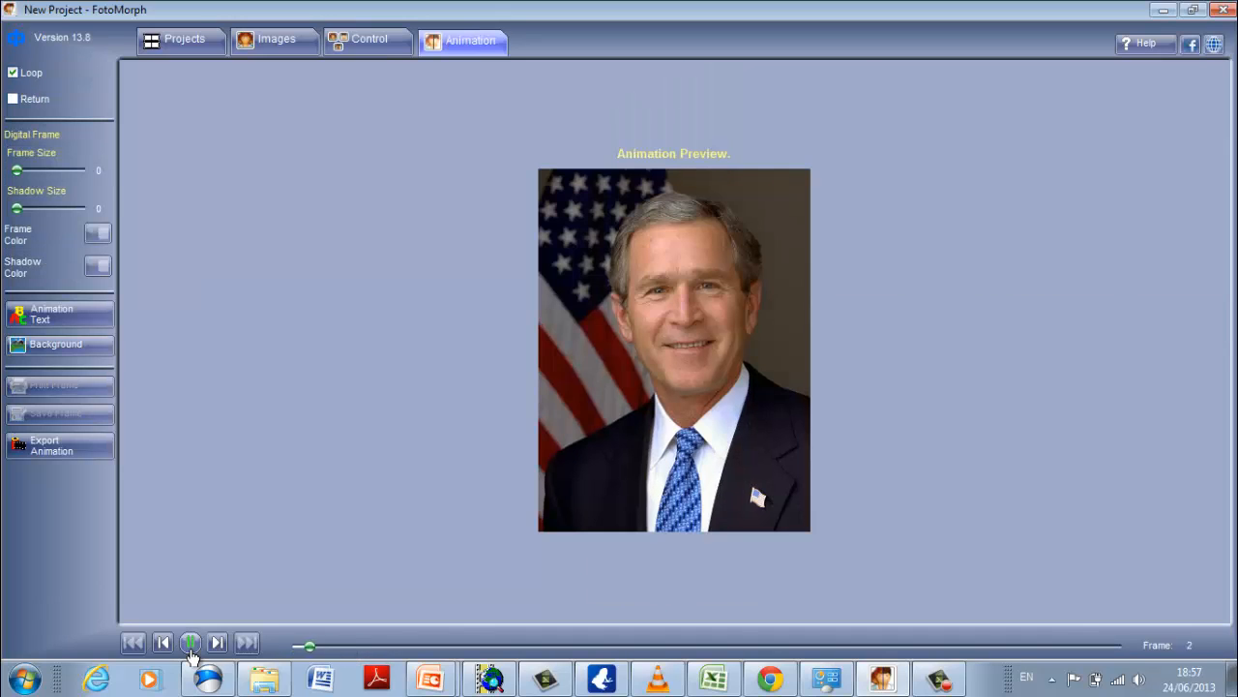
{"action": "left_click", "coordinate": [191, 644]}
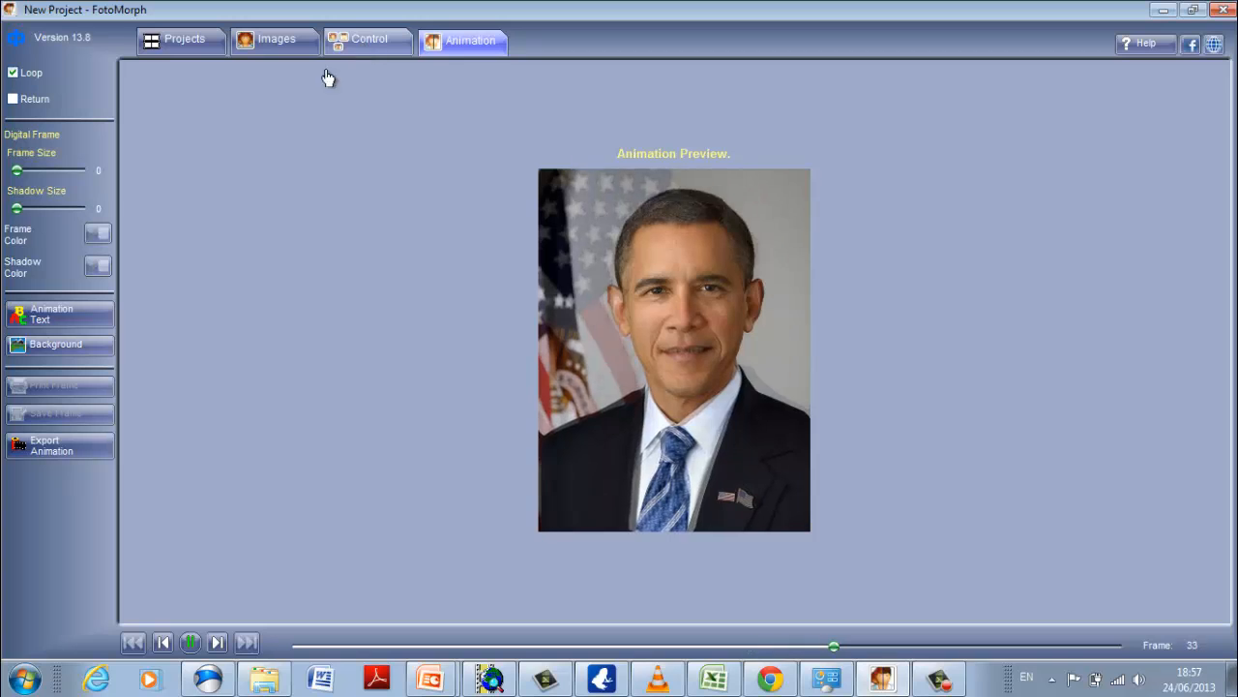
Turn on Return for the animation, pause its preview and go back to the control dots of the sequence.
{"action": "left_click", "coordinate": [12, 100]}
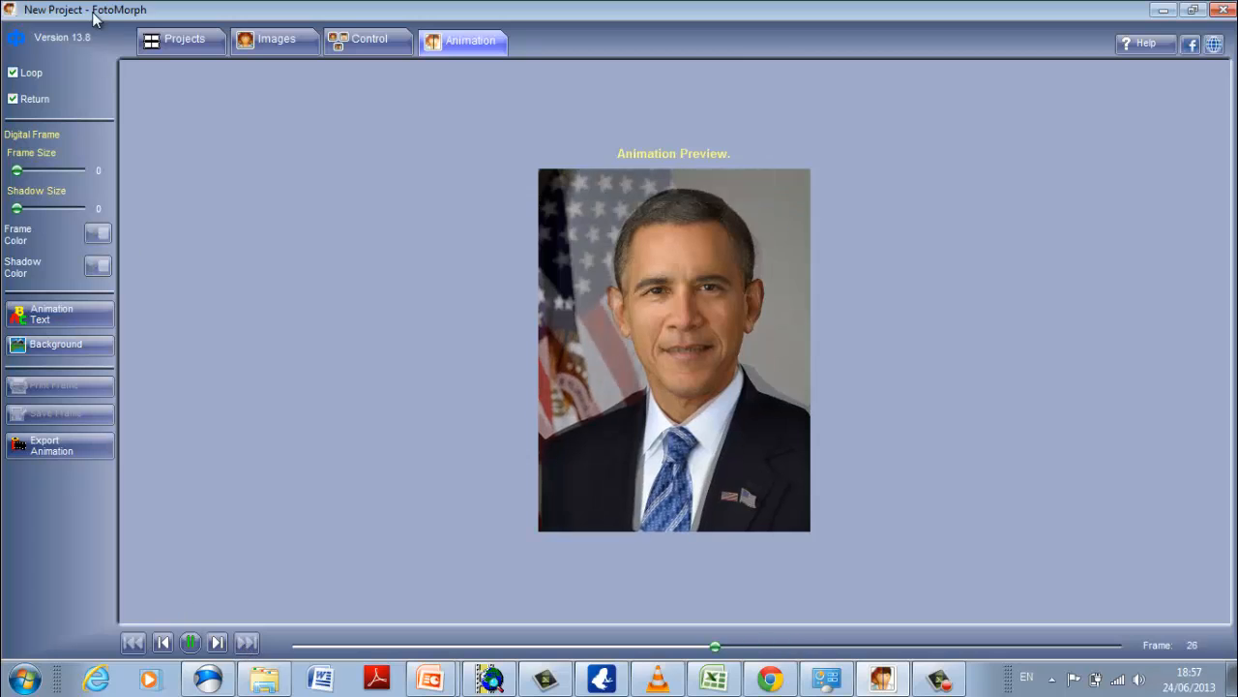
{"action": "left_click", "coordinate": [195, 645]}
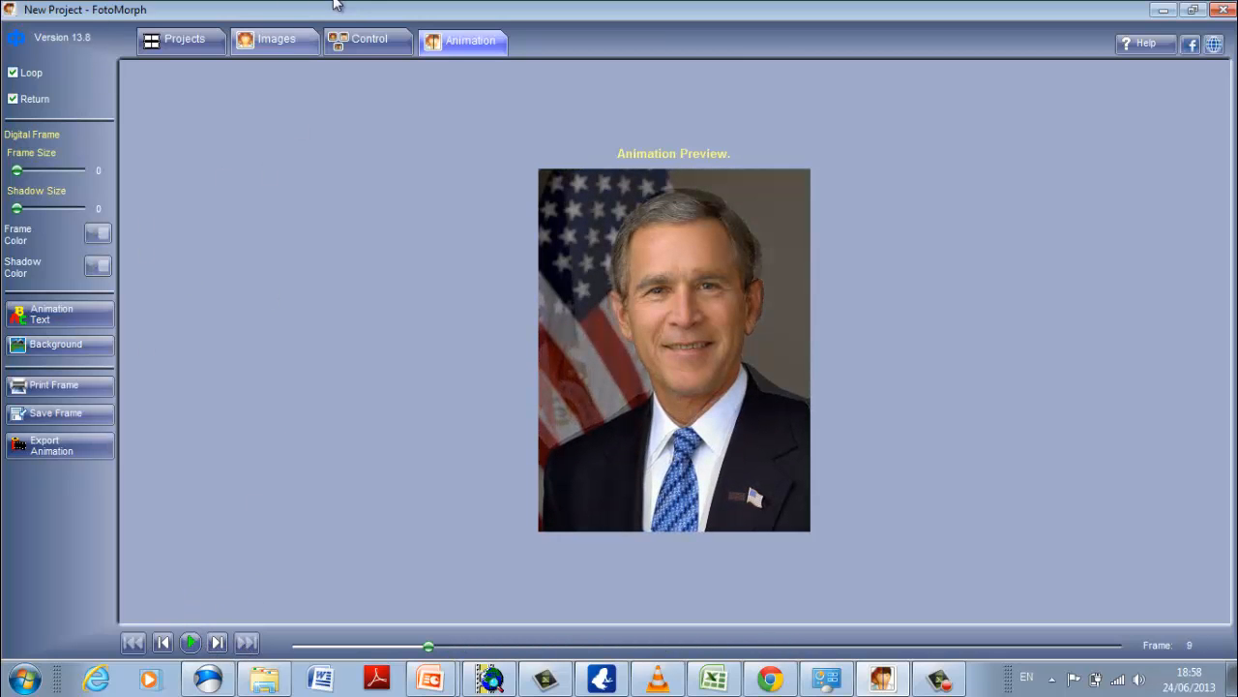
{"action": "left_click", "coordinate": [372, 54]}
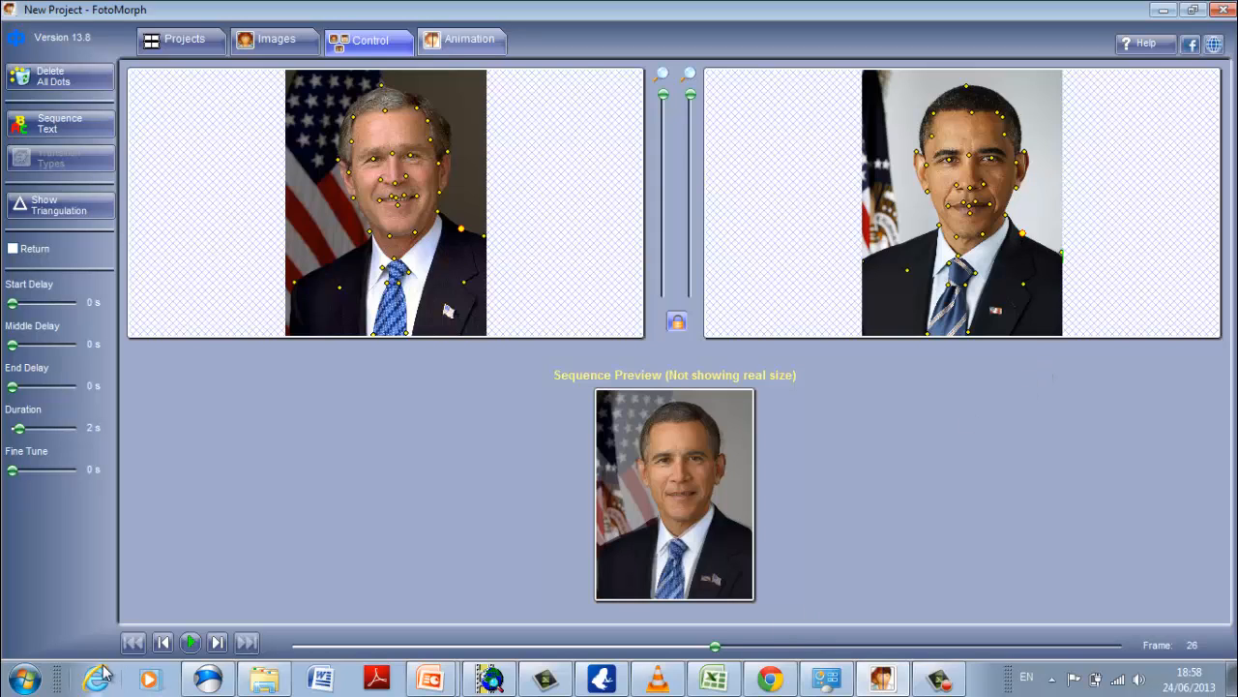
Play the sequence preview with the control dots shown, and play the preview of the full looping animation.
{"action": "left_click", "coordinate": [187, 645]}
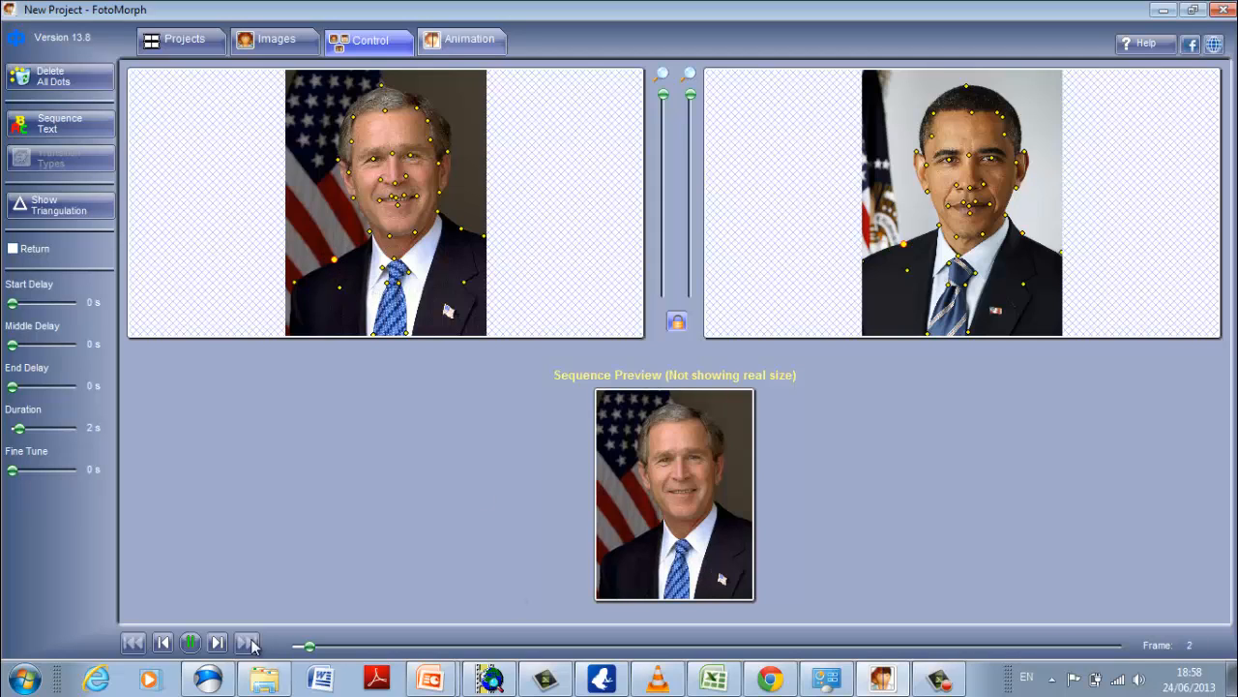
{"action": "left_click", "coordinate": [215, 645]}
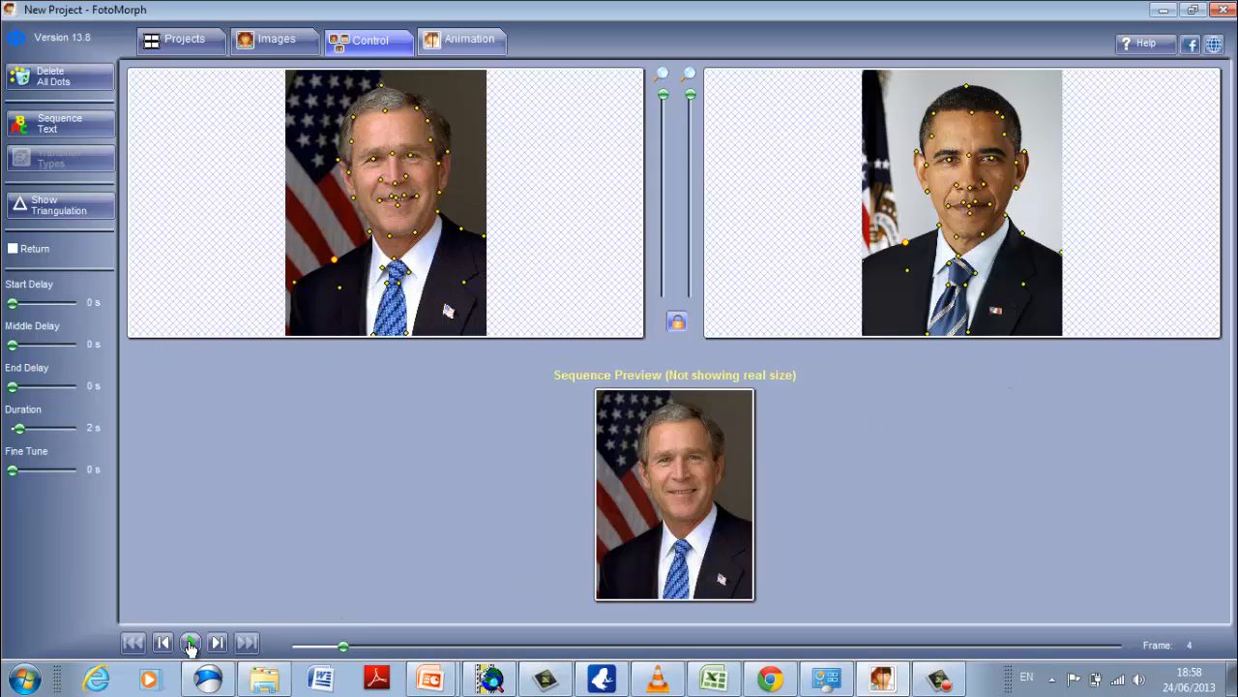
{"action": "left_click", "coordinate": [461, 45]}
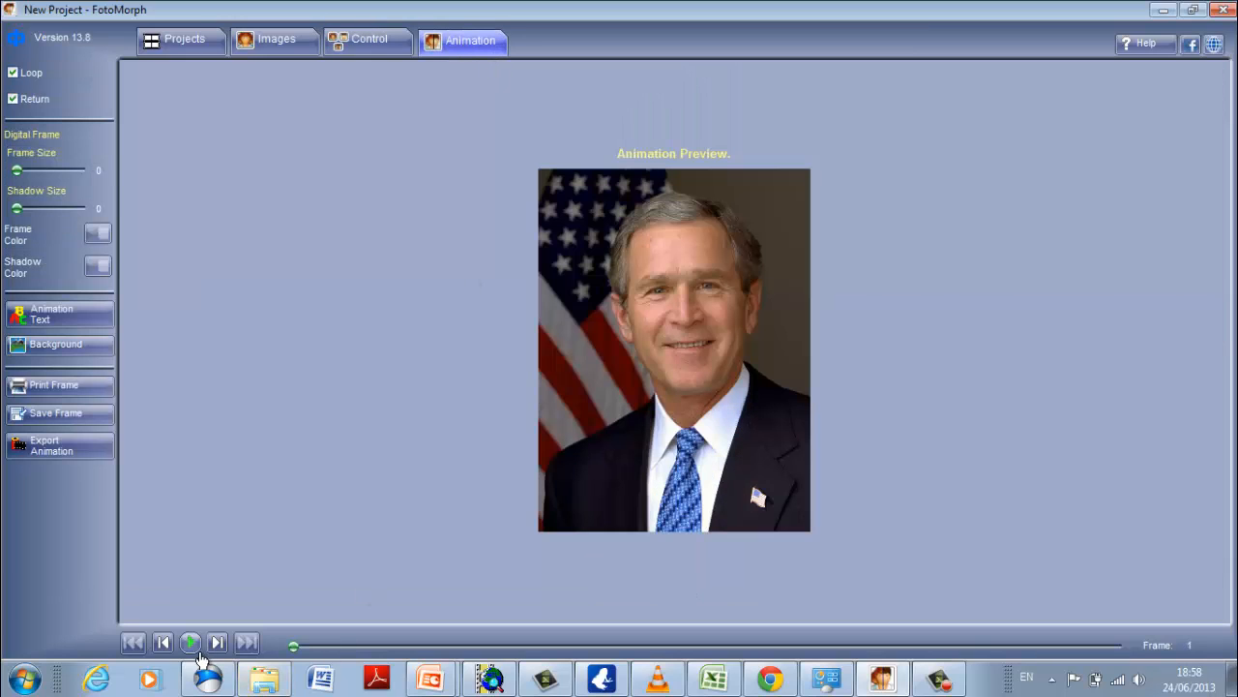
{"action": "left_click", "coordinate": [194, 645]}
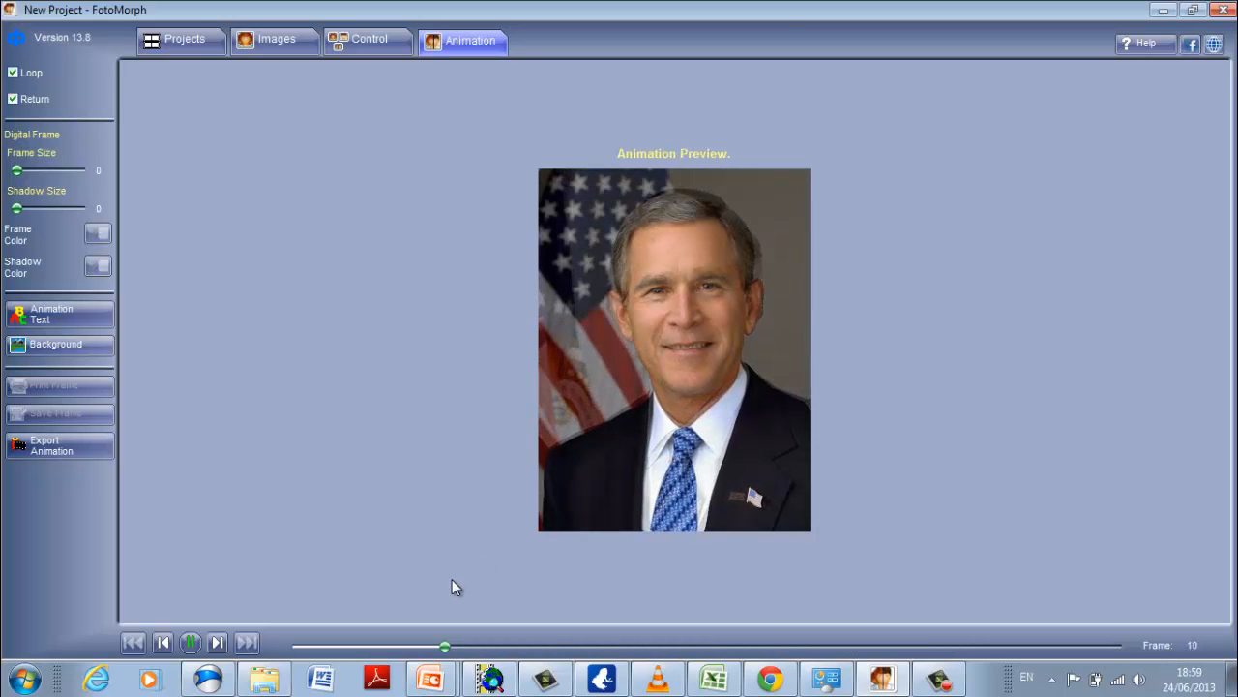
Set both the End Delay and the Start Delay of the morph sequence to 1/2 s.
{"action": "left_click", "coordinate": [369, 40]}
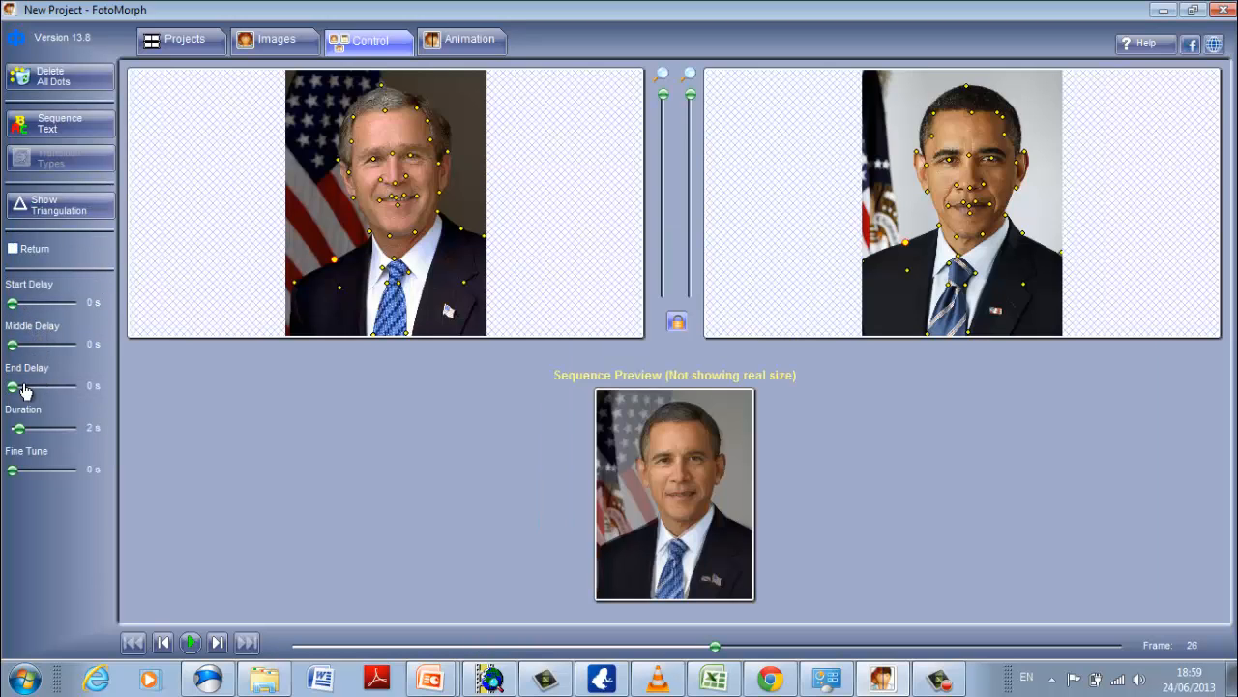
{"action": "left_click_drag", "start_coordinate": [14, 391], "coordinate": [32, 397]}
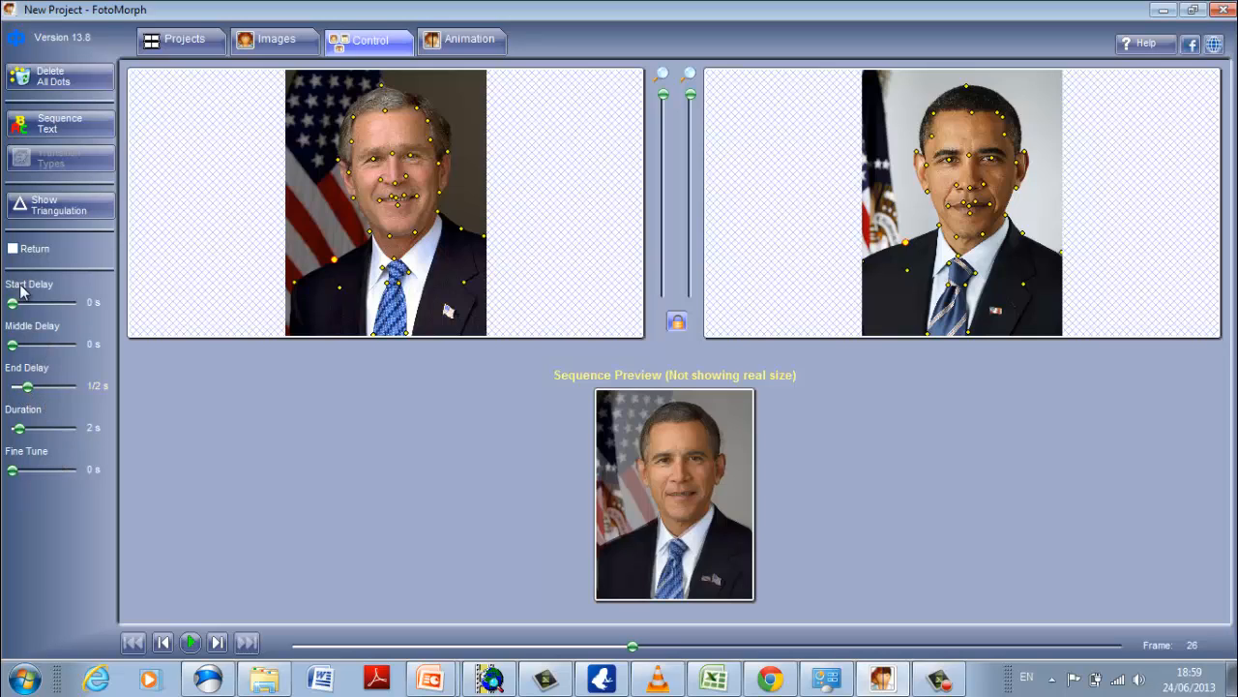
{"action": "left_click_drag", "start_coordinate": [17, 309], "coordinate": [29, 314]}
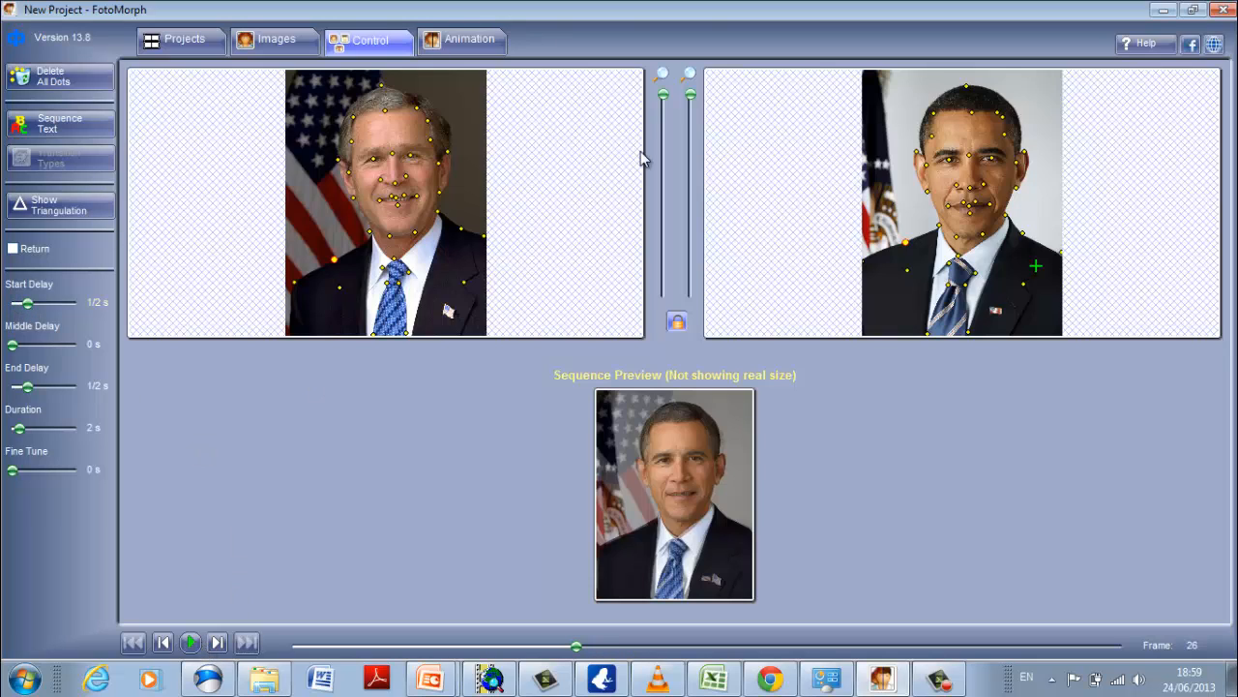
Play the full animation preview with the start and end delays applied, and pause it.
{"action": "left_click", "coordinate": [450, 39]}
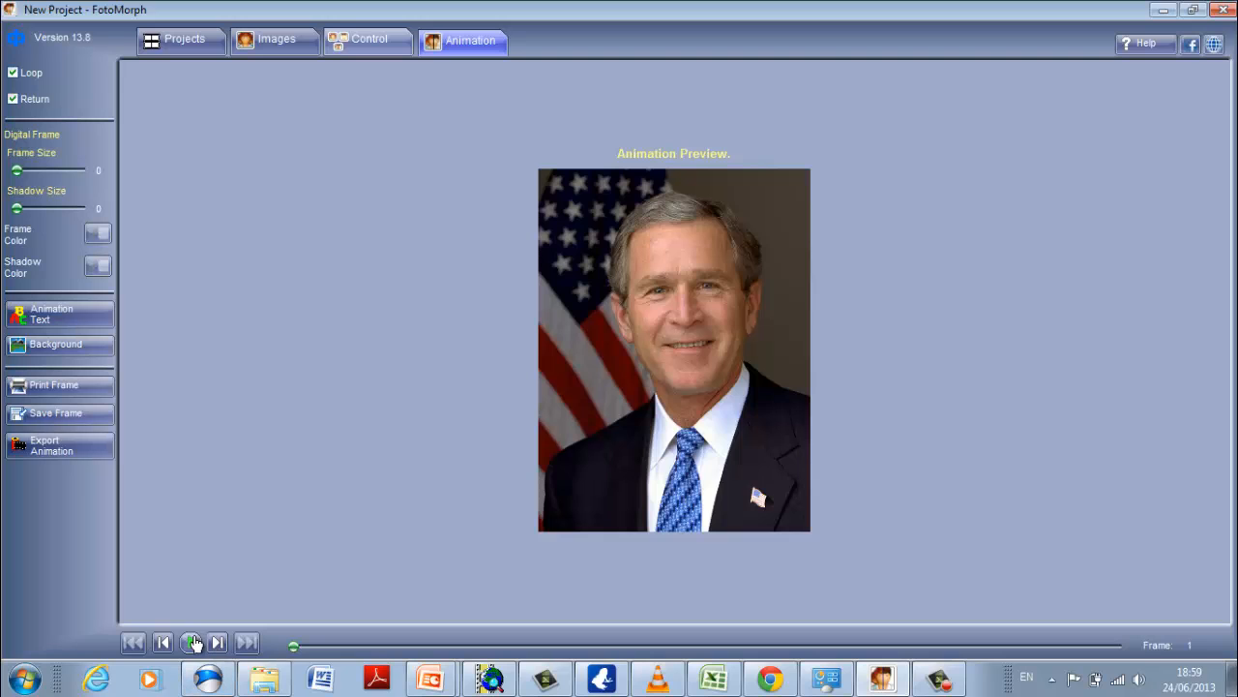
{"action": "left_click", "coordinate": [192, 643]}
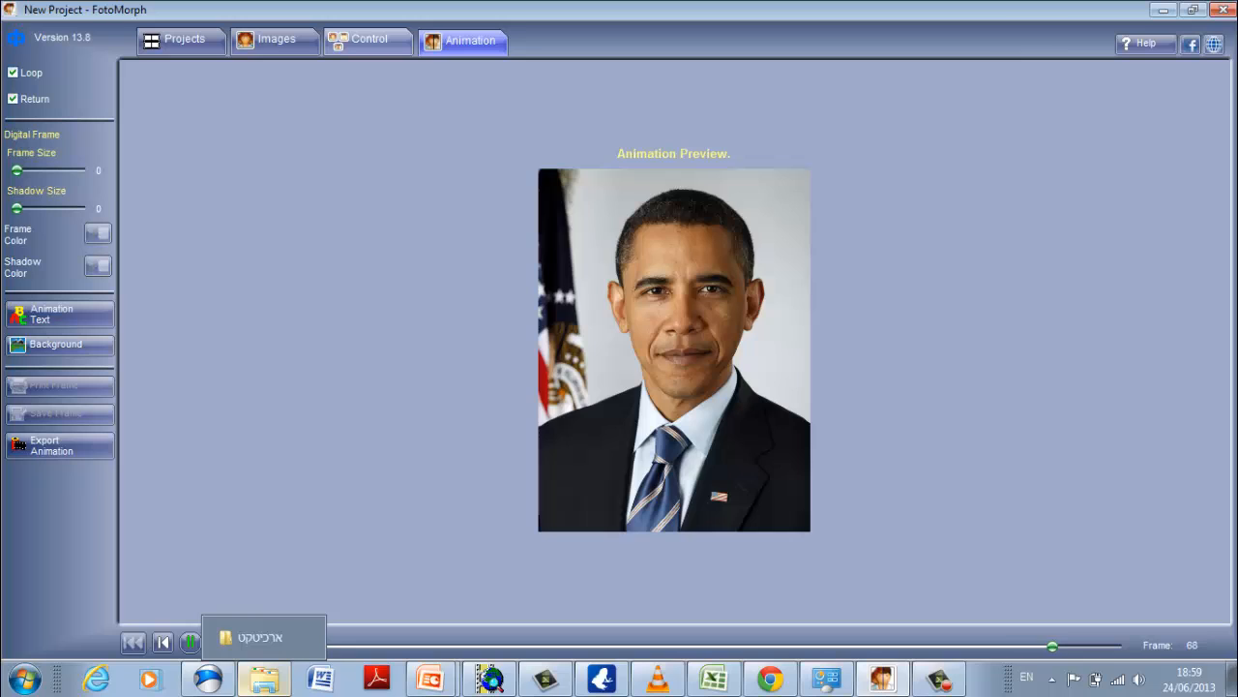
{"action": "left_click", "coordinate": [191, 641]}
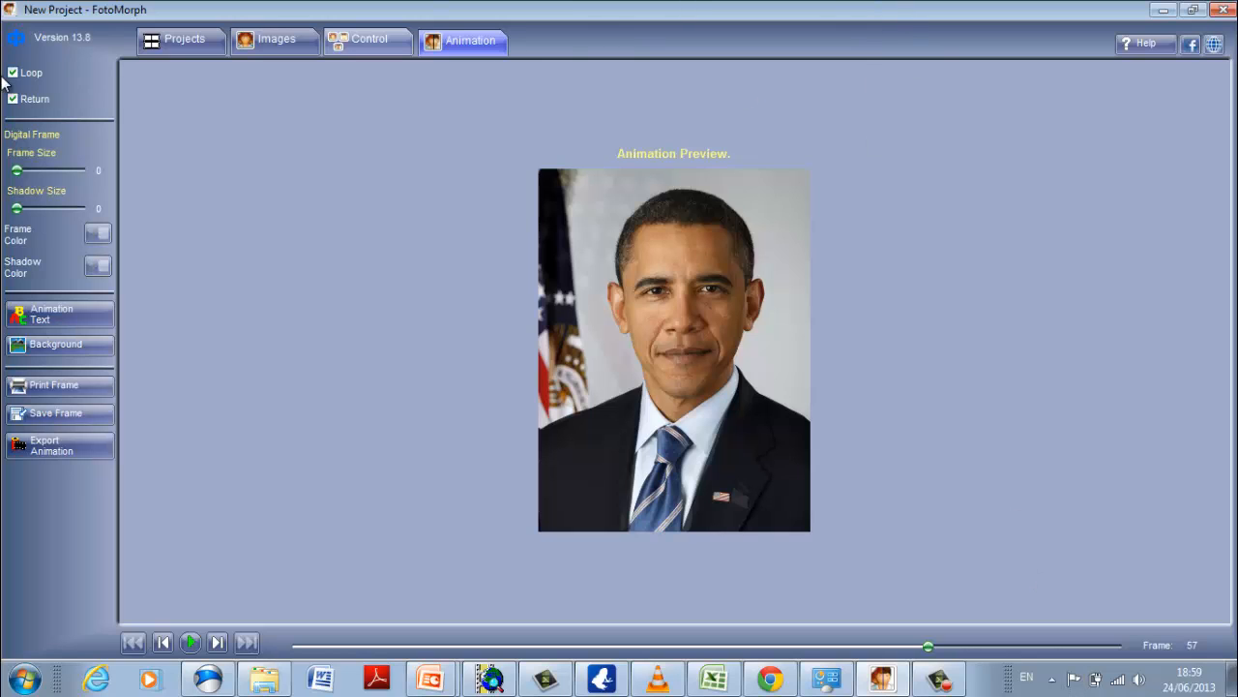
Save the project as G&B in the whoneedsschool\fotomorph folder on drive D.
{"action": "left_click", "coordinate": [179, 41]}
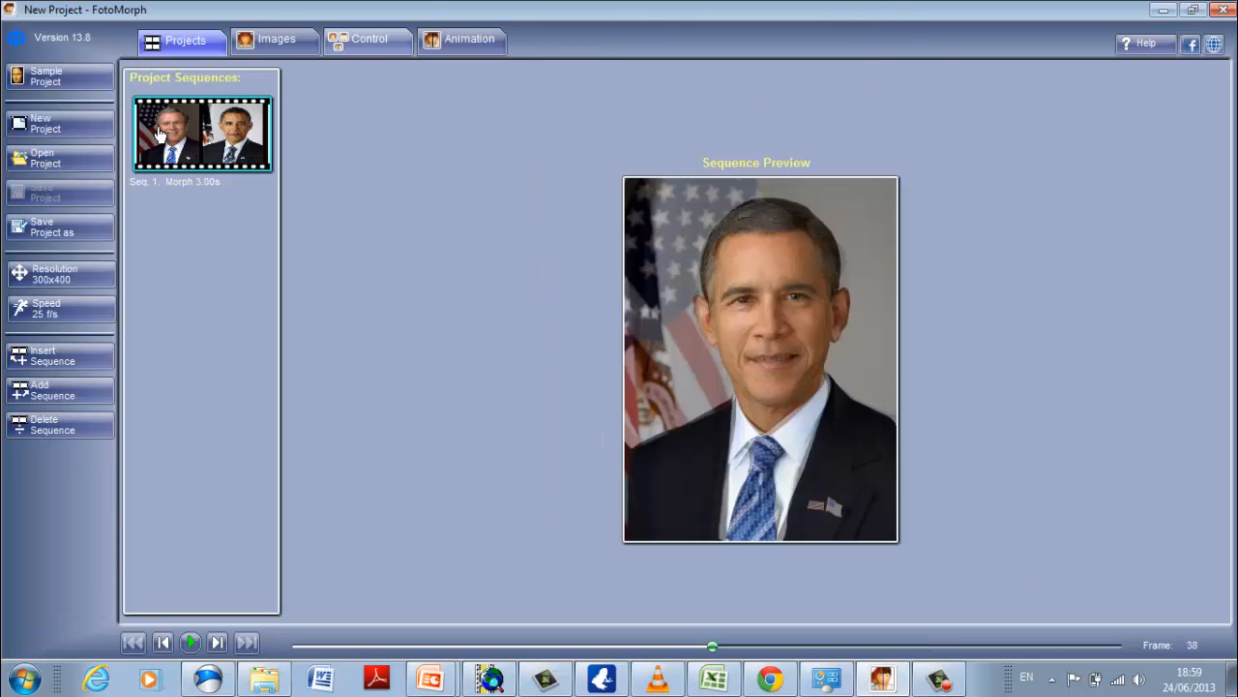
{"action": "left_click", "coordinate": [72, 235]}
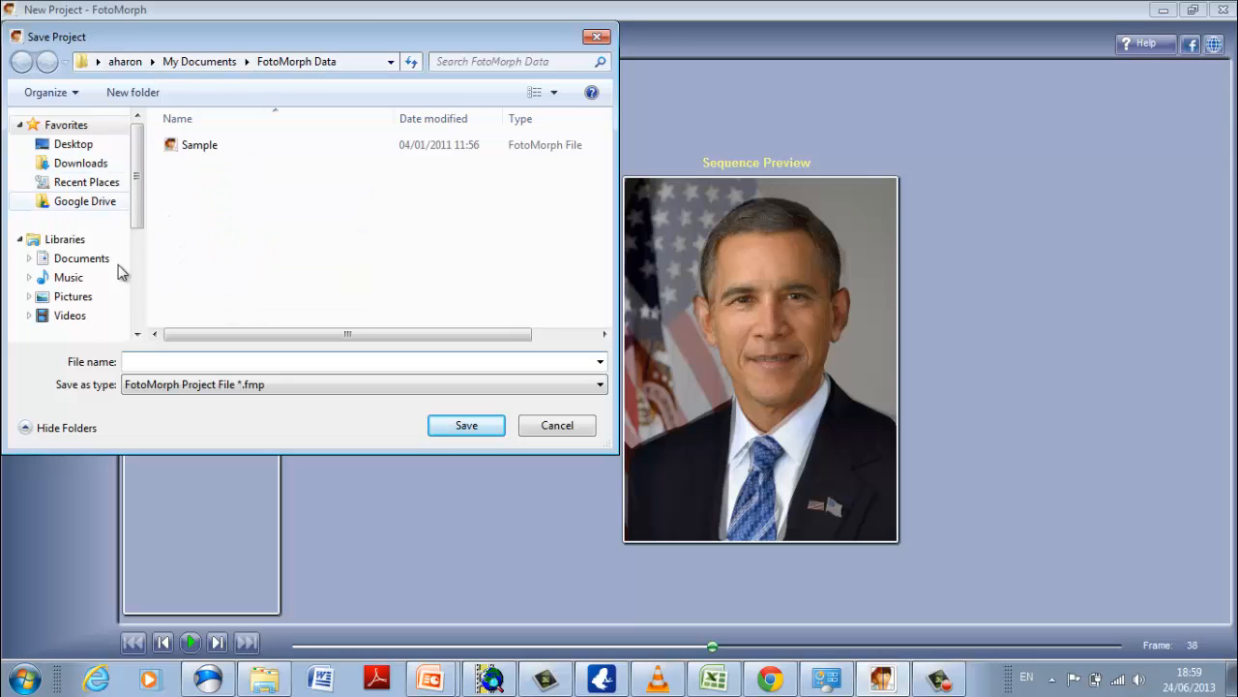
{"action": "left_click_drag", "start_coordinate": [142, 213], "coordinate": [138, 272]}
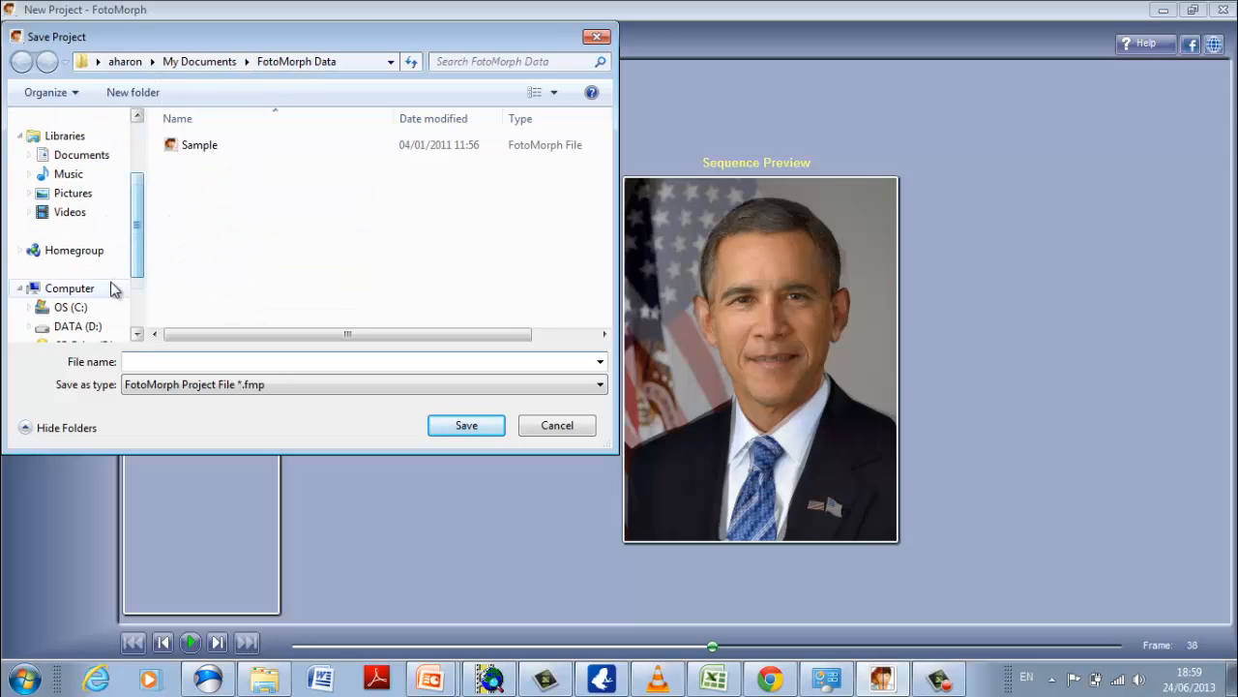
{"action": "left_click", "coordinate": [85, 326]}
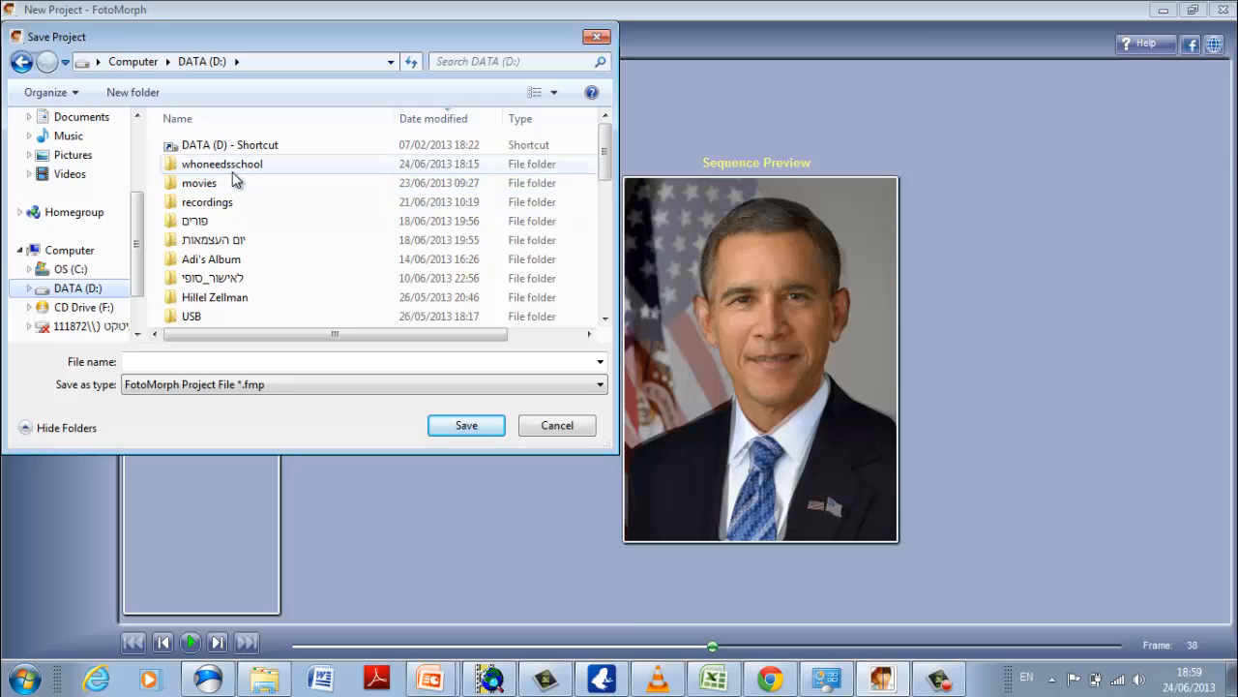
{"action": "double_click", "coordinate": [232, 165]}
{"action": "double_click", "coordinate": [224, 187]}
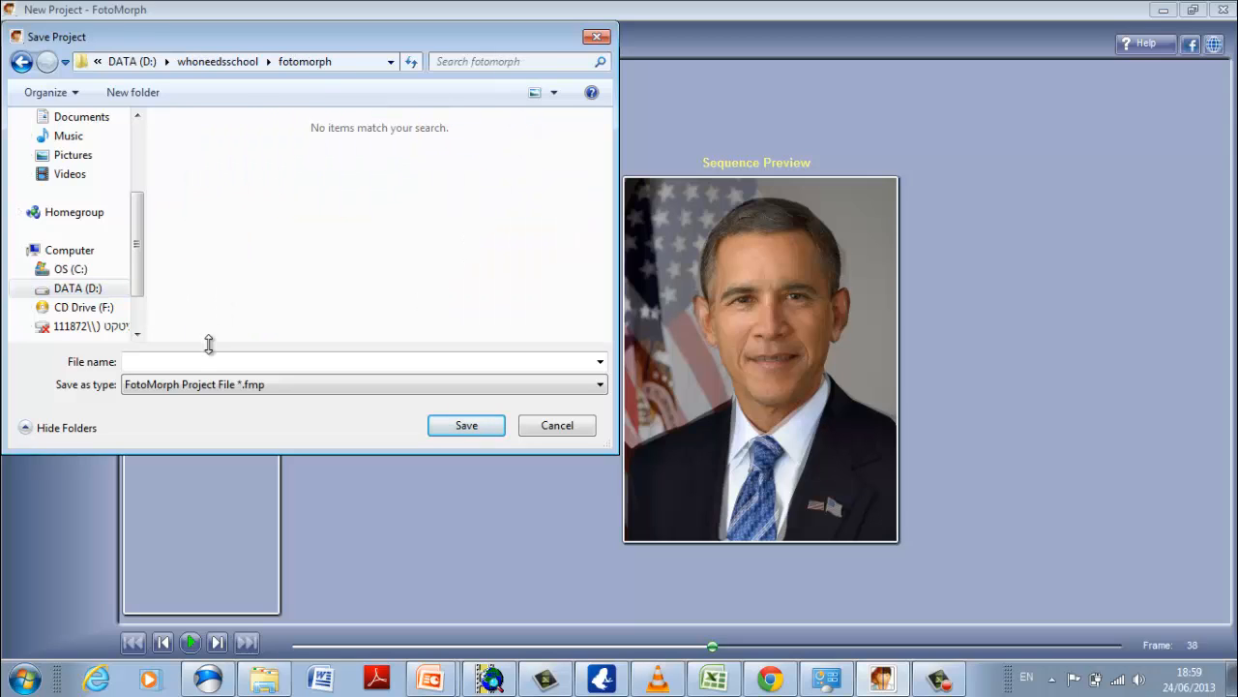
{"action": "left_click", "coordinate": [210, 358]}
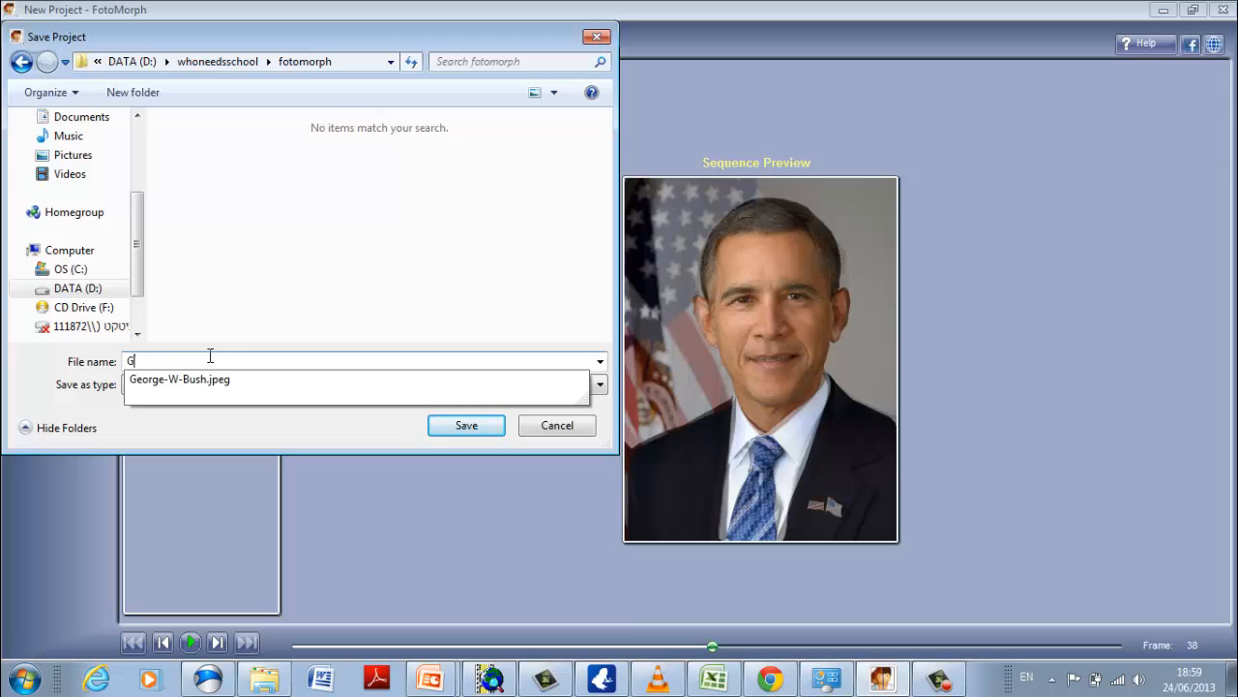
{"action": "type", "text": "G&"}
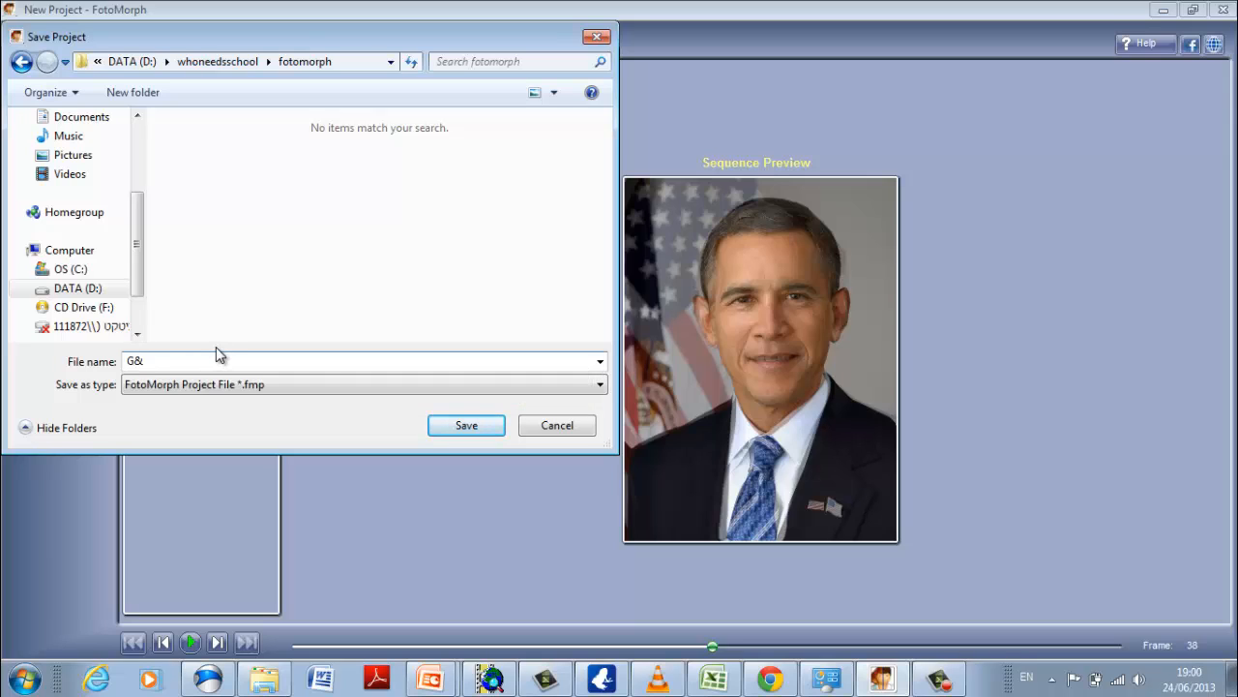
{"action": "type", "text": "B"}
{"action": "left_click", "coordinate": [451, 427]}
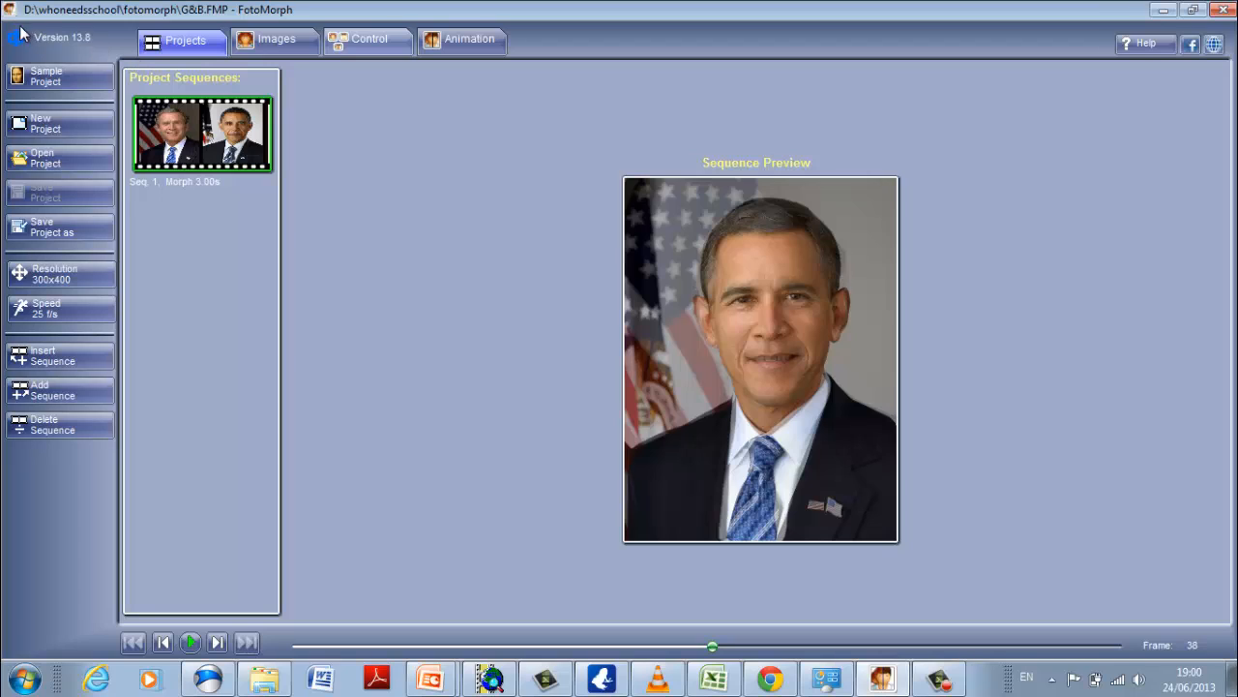
Check which file types the project can be saved as, and close the save dialog without saving.
{"action": "left_click", "coordinate": [64, 226]}
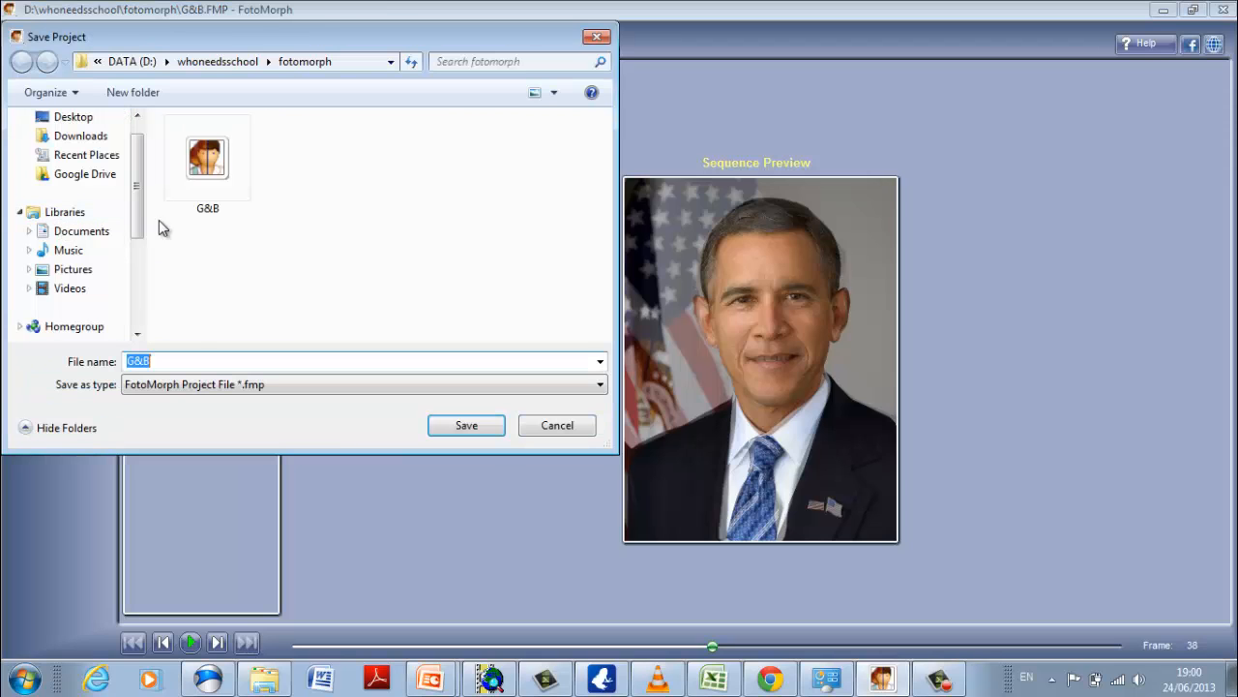
{"action": "left_click", "coordinate": [181, 385]}
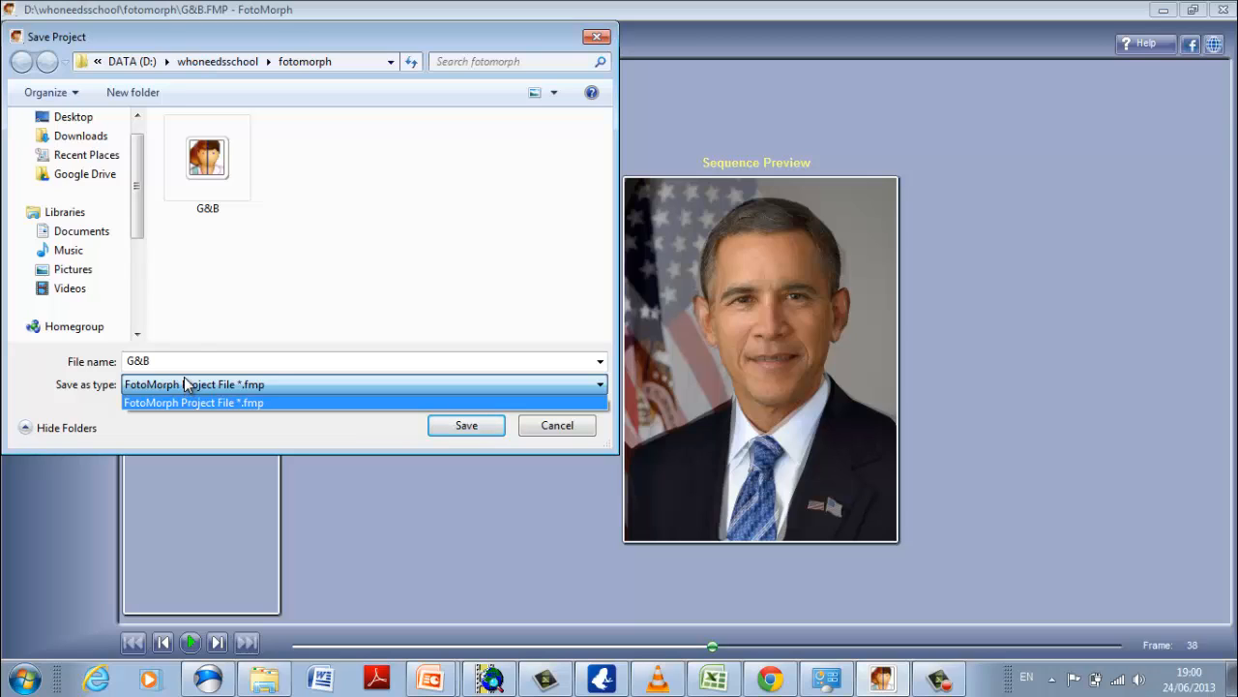
{"action": "left_click", "coordinate": [198, 329]}
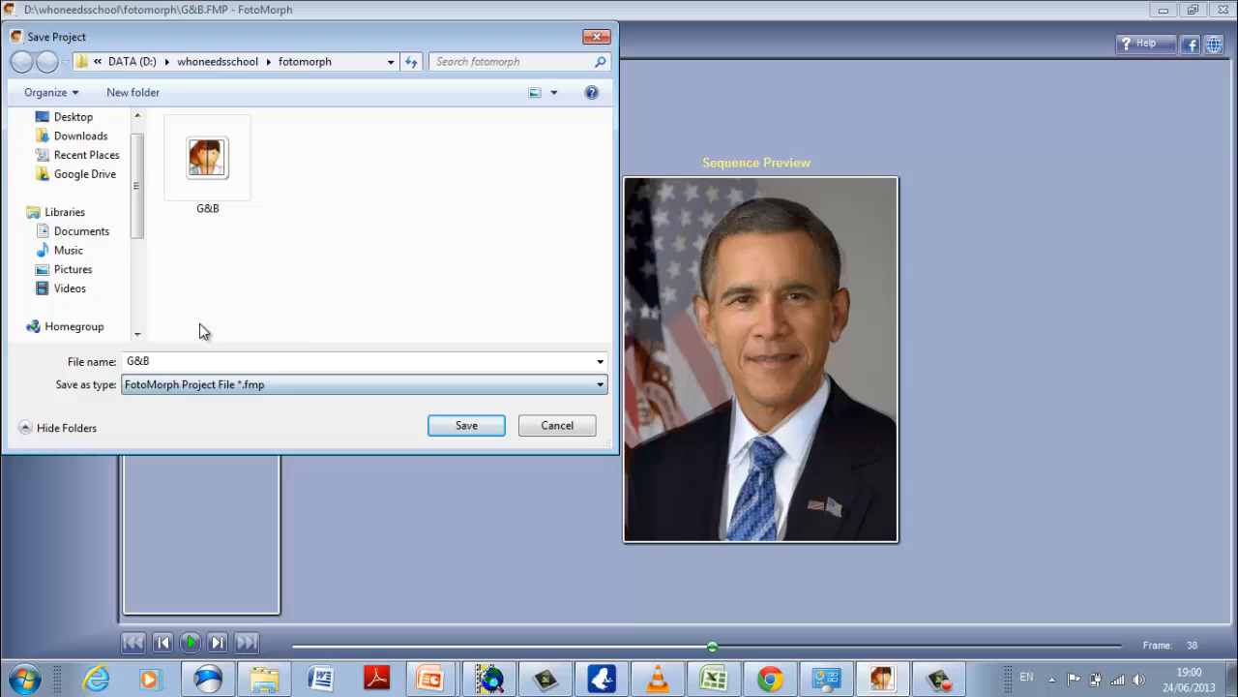
{"action": "left_click", "coordinate": [559, 428]}
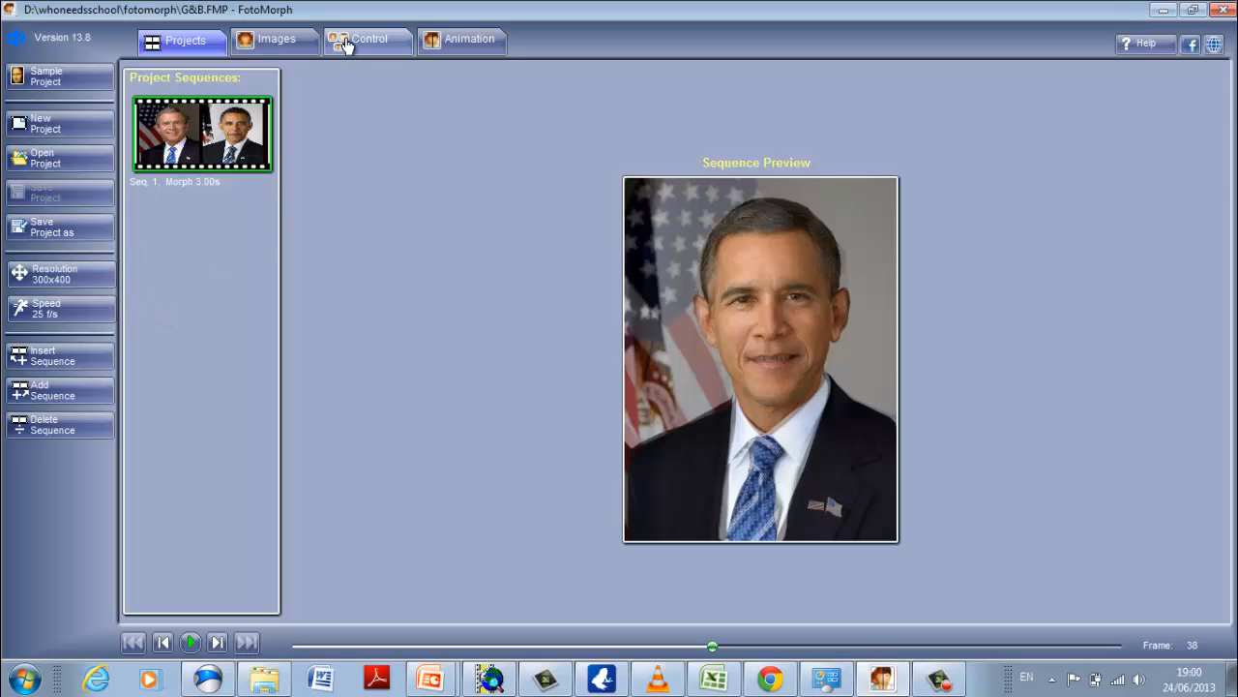
Start exporting the animation in the GIF Animation format, with the Flash movie quality set to High.
{"action": "left_click", "coordinate": [465, 56]}
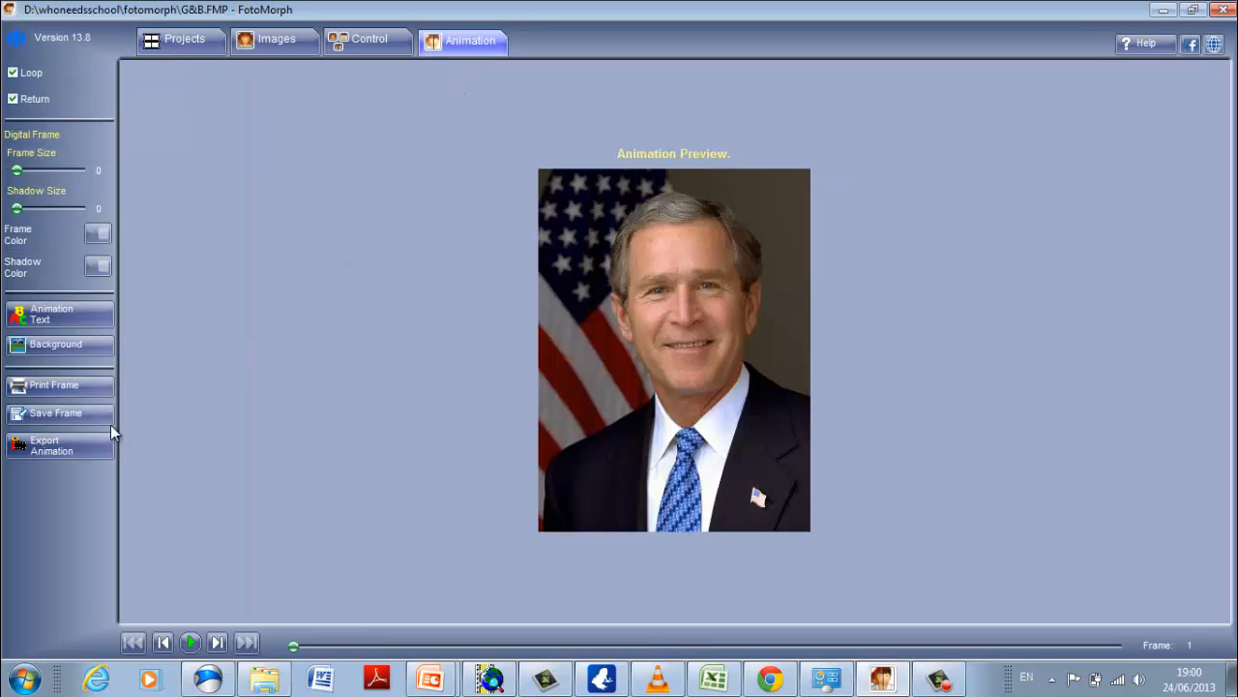
{"action": "left_click", "coordinate": [41, 449]}
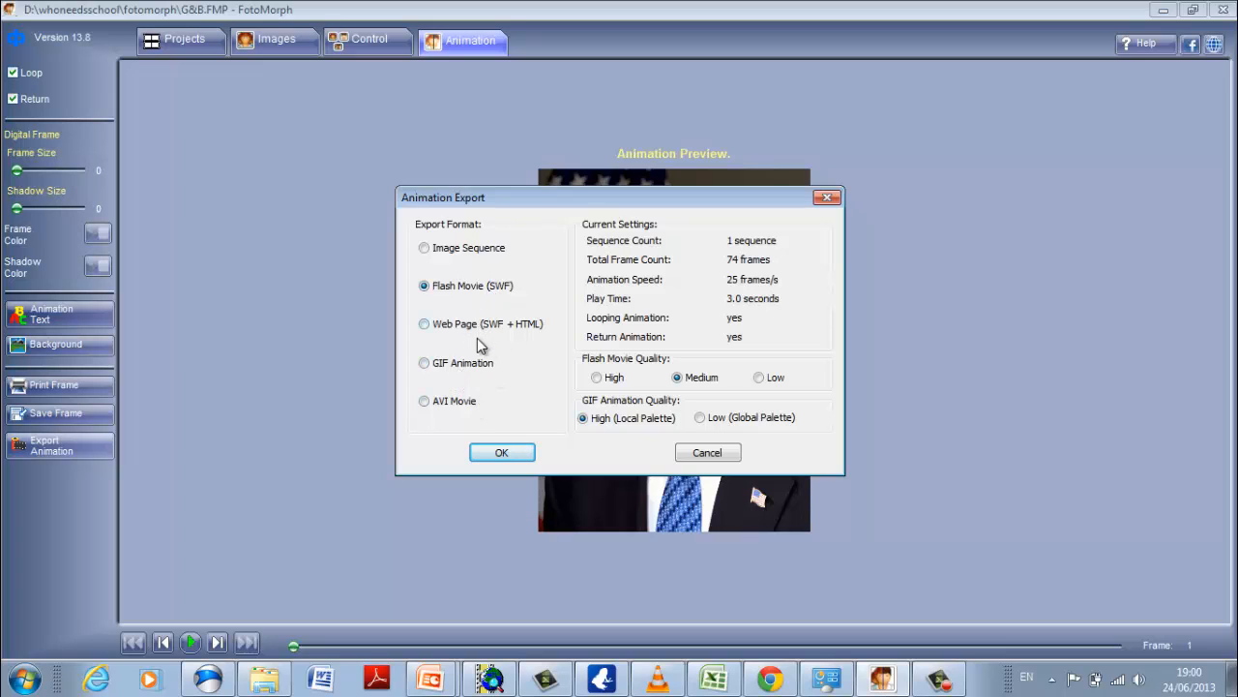
{"action": "left_click", "coordinate": [426, 363]}
{"action": "left_click", "coordinate": [610, 378]}
{"action": "left_click", "coordinate": [501, 454]}
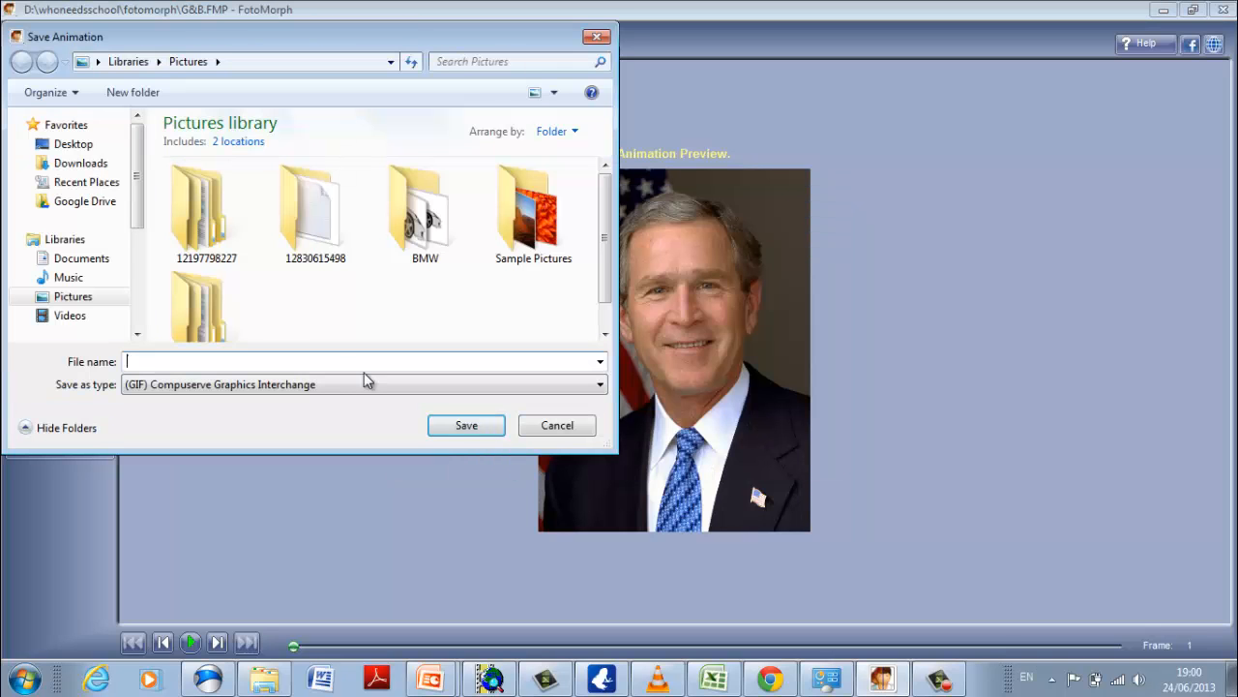
Choose the whoneedsschool\fotomorph folder on drive D as the destination for the exported GIF.
{"action": "scroll", "coordinate": [141, 315], "scroll_direction": "down", "scroll_amount": 3}
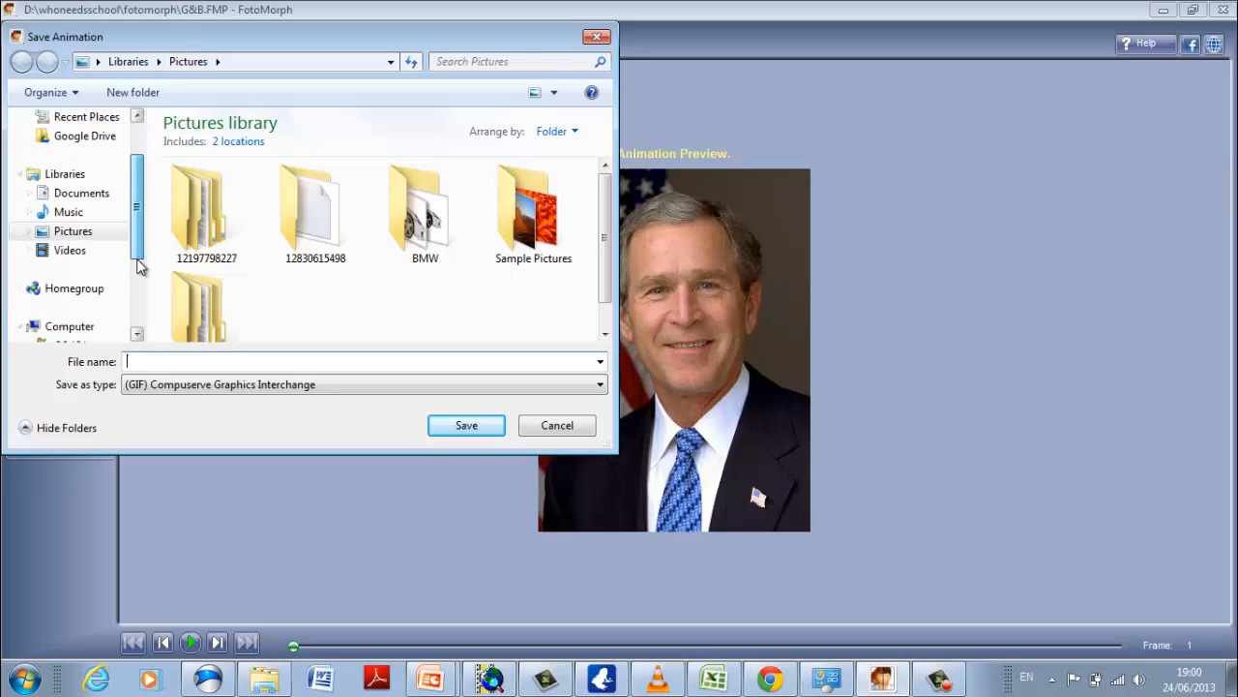
{"action": "left_click", "coordinate": [89, 251]}
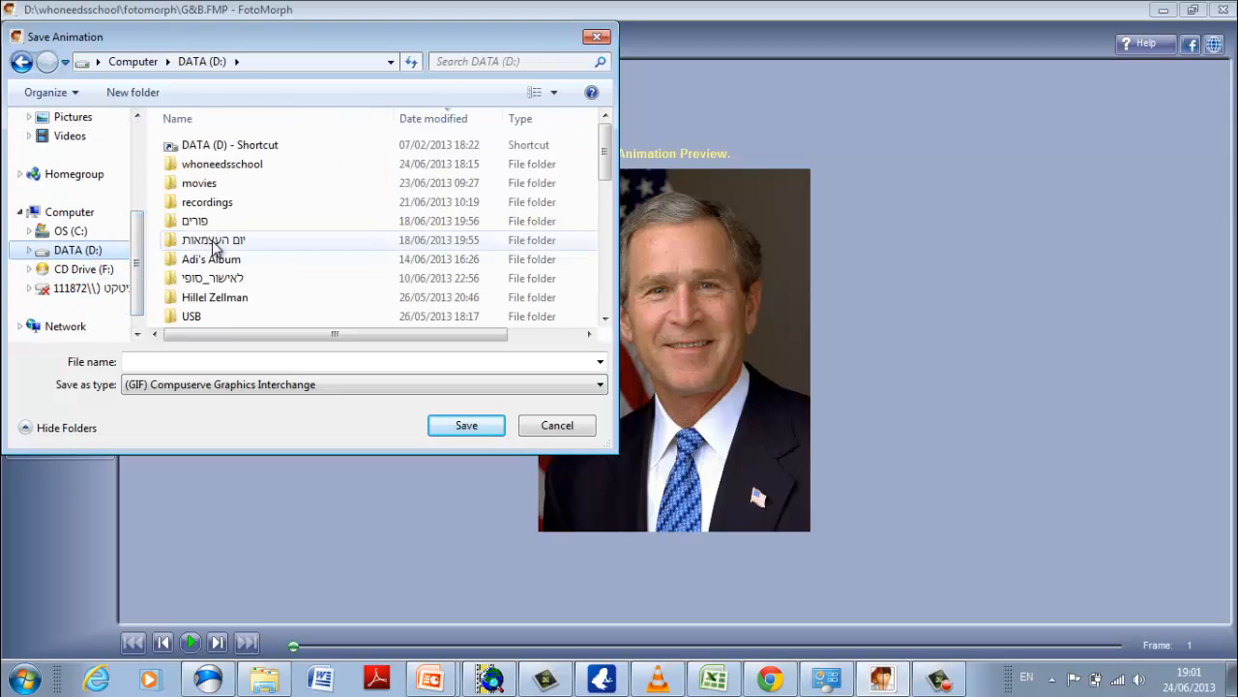
{"action": "double_click", "coordinate": [223, 164]}
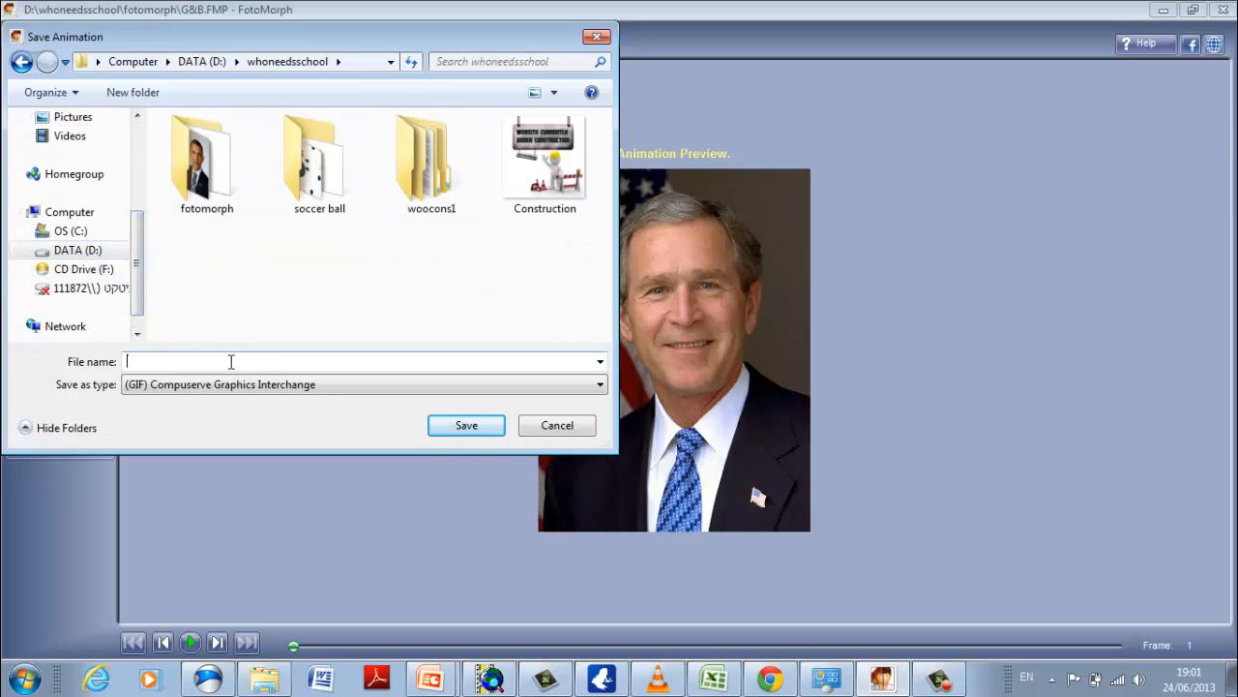
{"action": "double_click", "coordinate": [203, 160]}
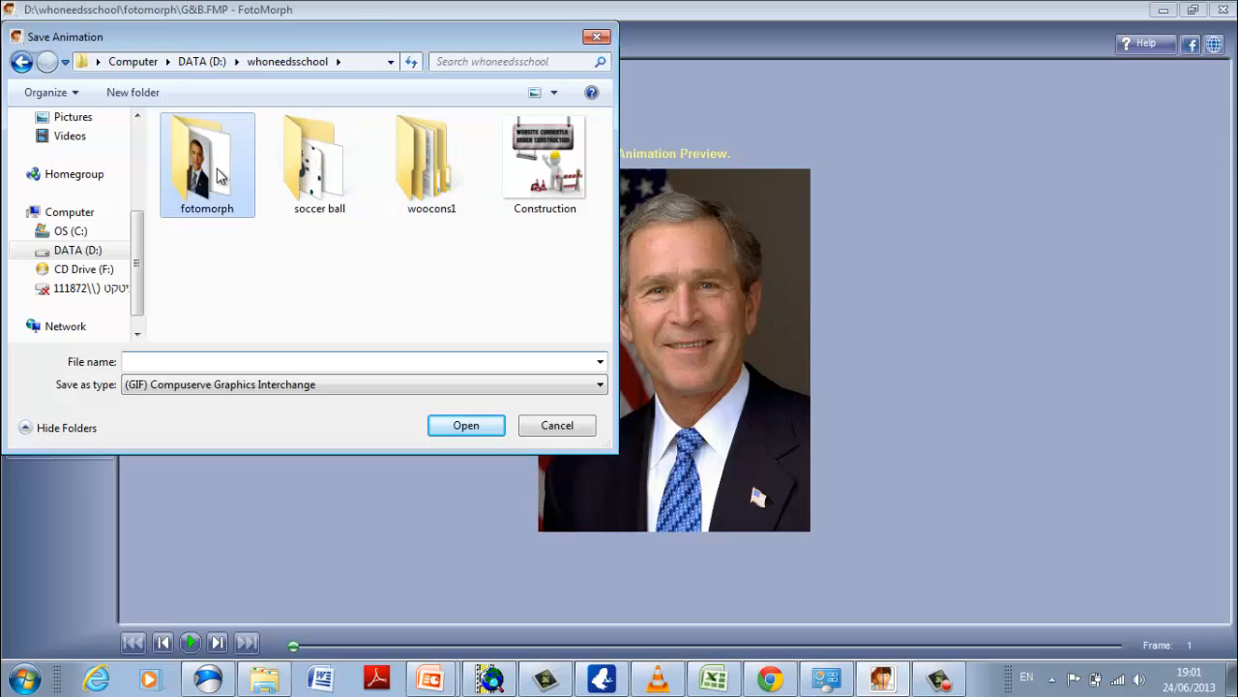
Name the exported GIF "G&B in motion" and save the animation.
{"action": "left_click", "coordinate": [248, 358]}
{"action": "type", "text": "g"}
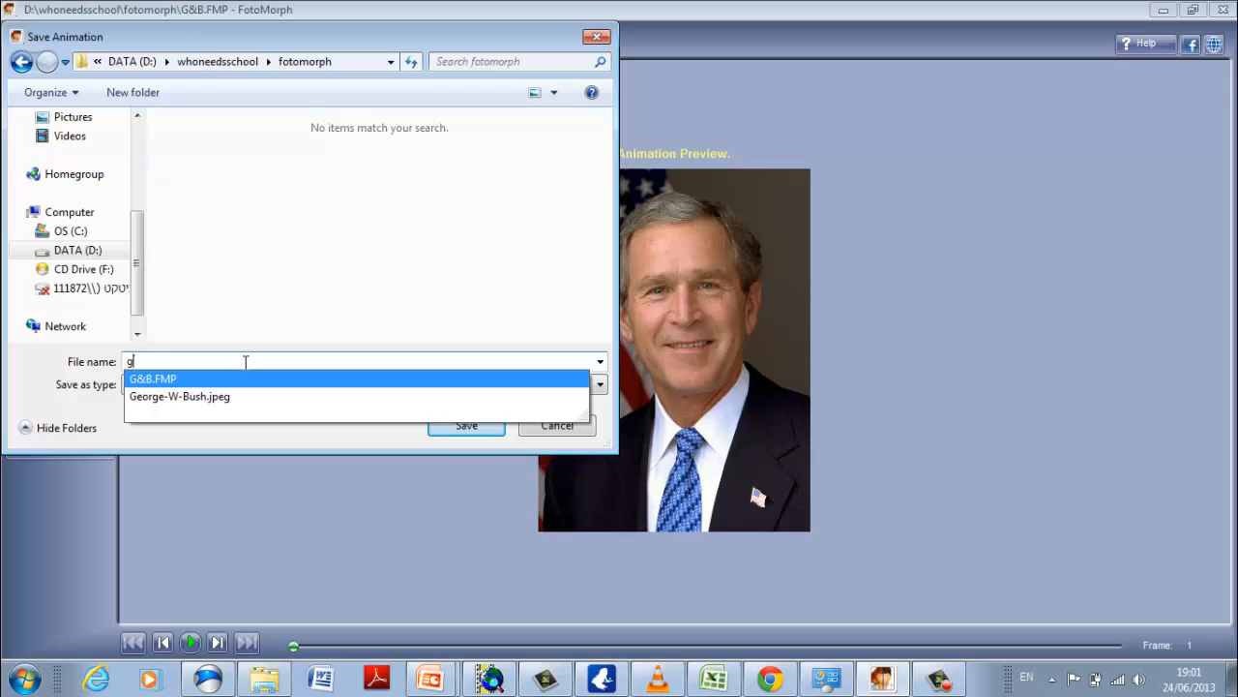
{"action": "left_click", "coordinate": [246, 371]}
{"action": "left_click_drag", "start_coordinate": [176, 361], "coordinate": [154, 362]}
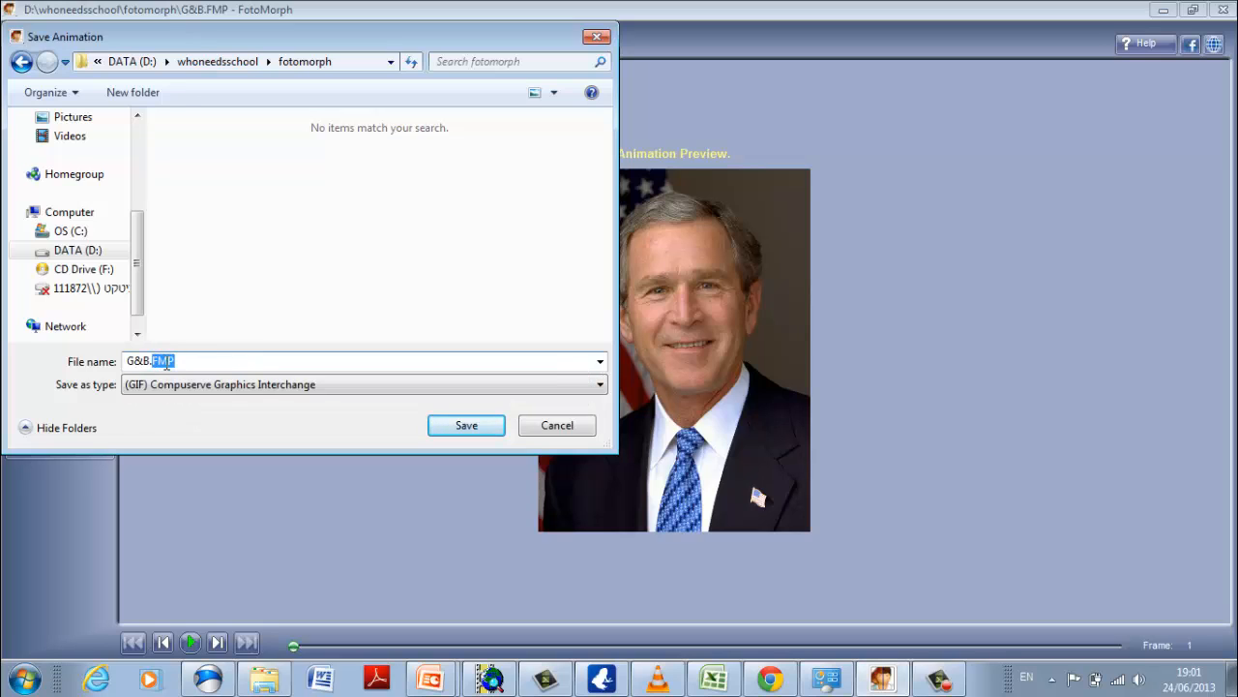
{"action": "key", "text": "BackSpace"}
{"action": "key", "text": "BackSpace"}
{"action": "type", "text": "gif"}
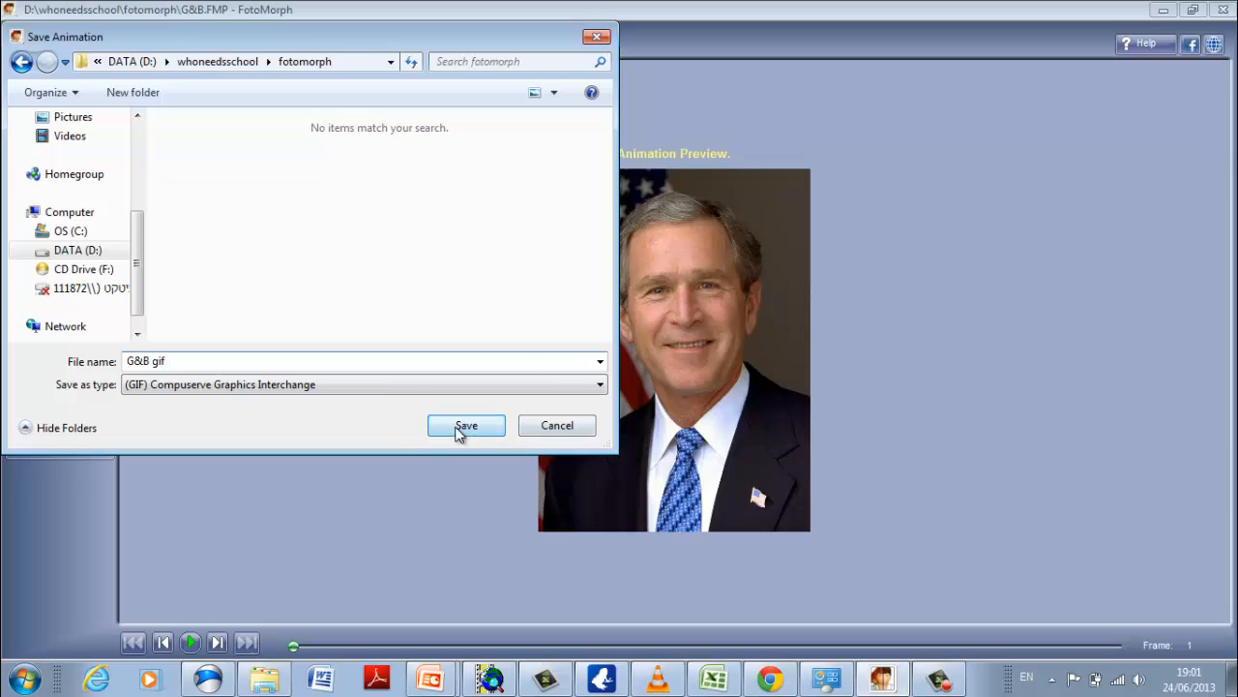
{"action": "key", "text": "BackSpace"}
{"action": "key", "text": "BackSpace"}
{"action": "type", "text": "in mo"}
{"action": "left_click", "coordinate": [497, 432]}
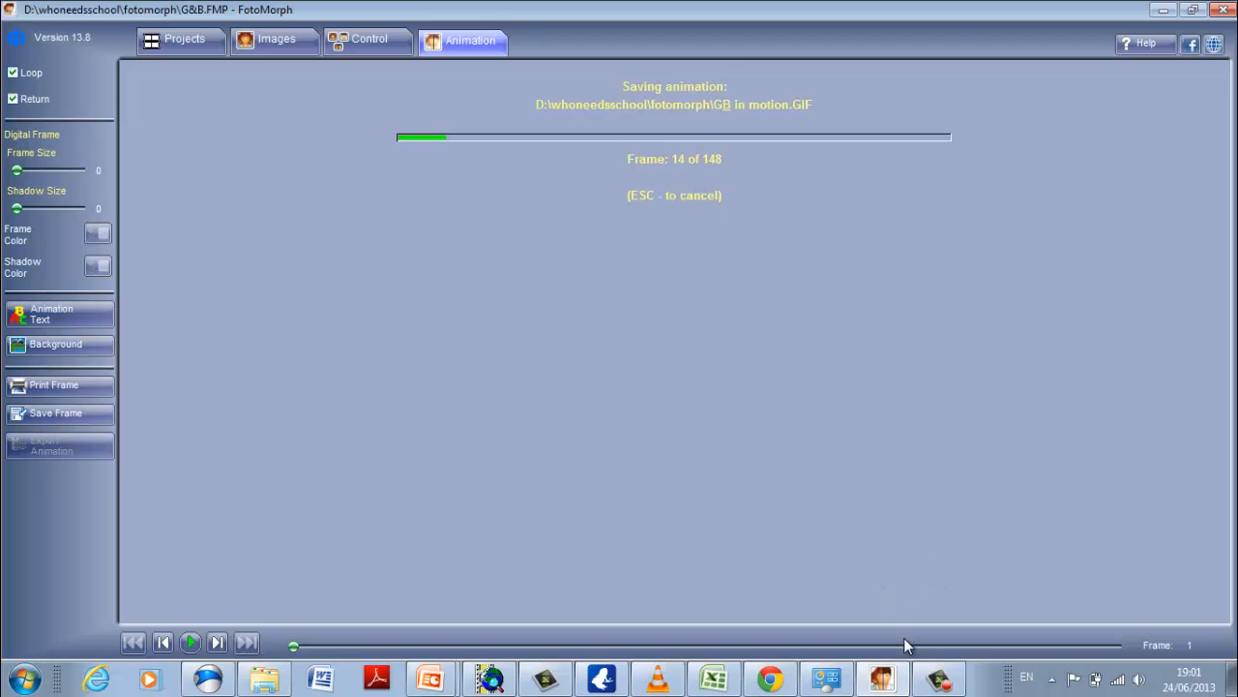
Open the exported G&B in motion file from the fotomorph folder in Windows Explorer.
{"action": "mouse_move", "coordinate": [880, 678]}
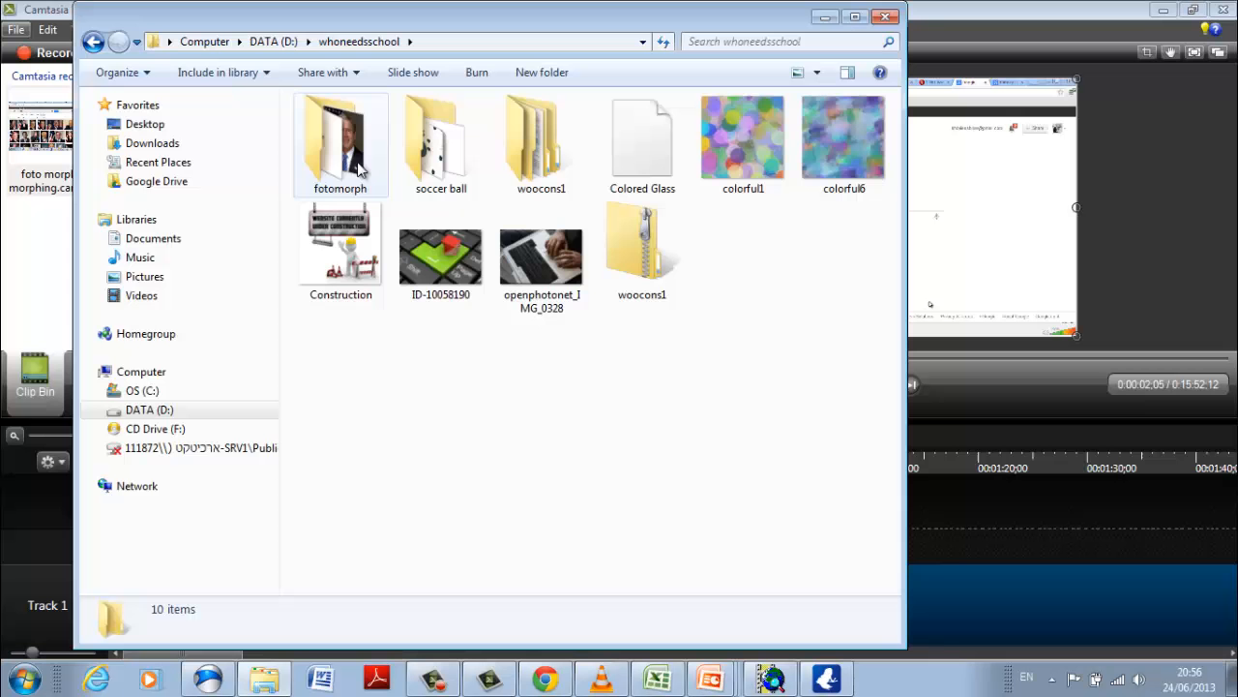
{"action": "double_click", "coordinate": [338, 145]}
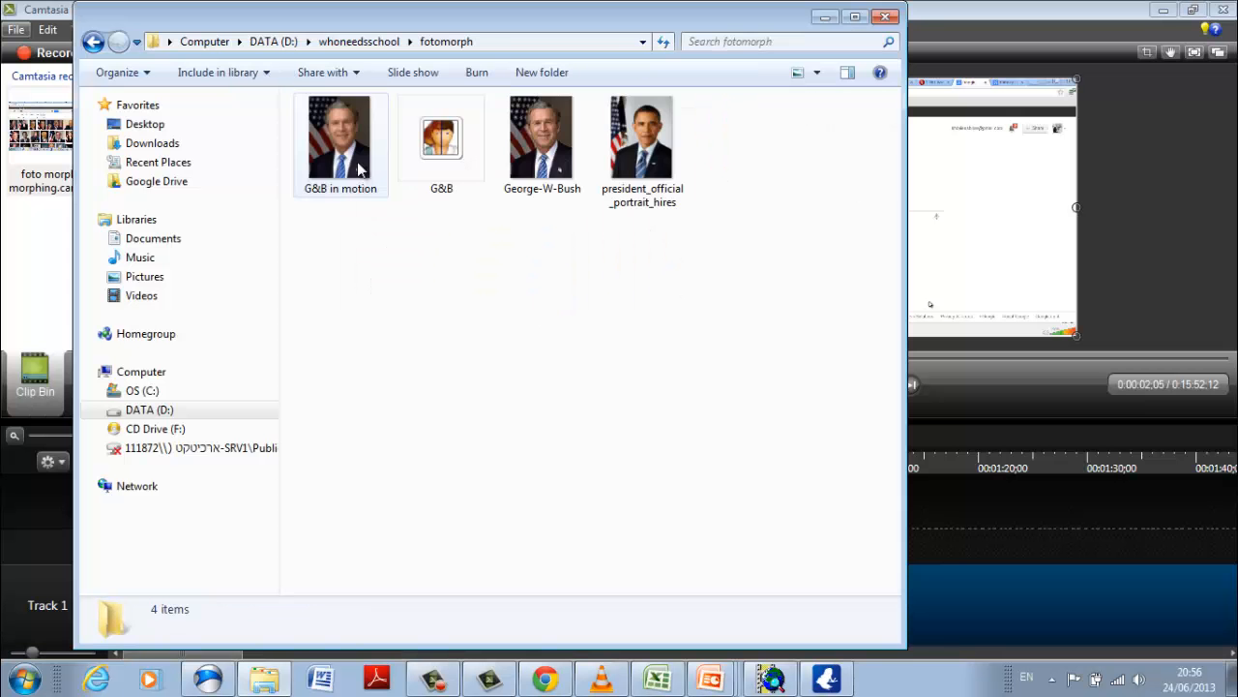
Open the G&B in motion GIF in Internet Explorer and dismiss the blocked-content and default-browser notifications.
{"action": "left_click", "coordinate": [345, 162]}
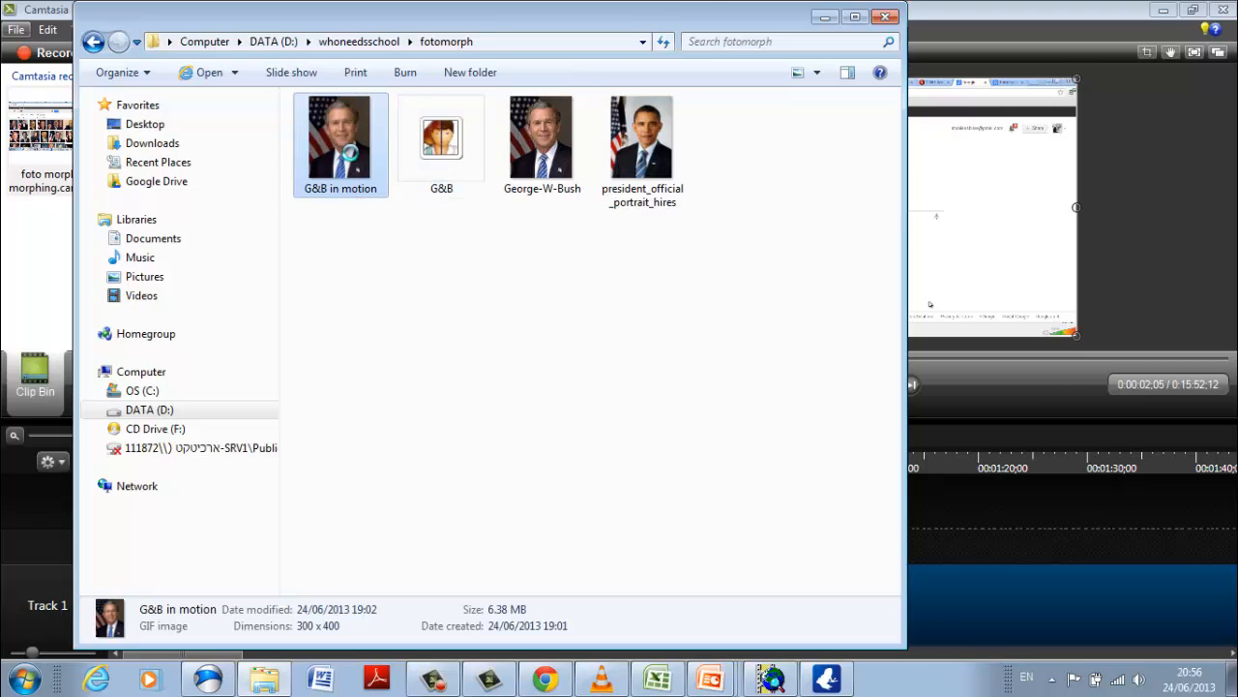
{"action": "right_click", "coordinate": [354, 167]}
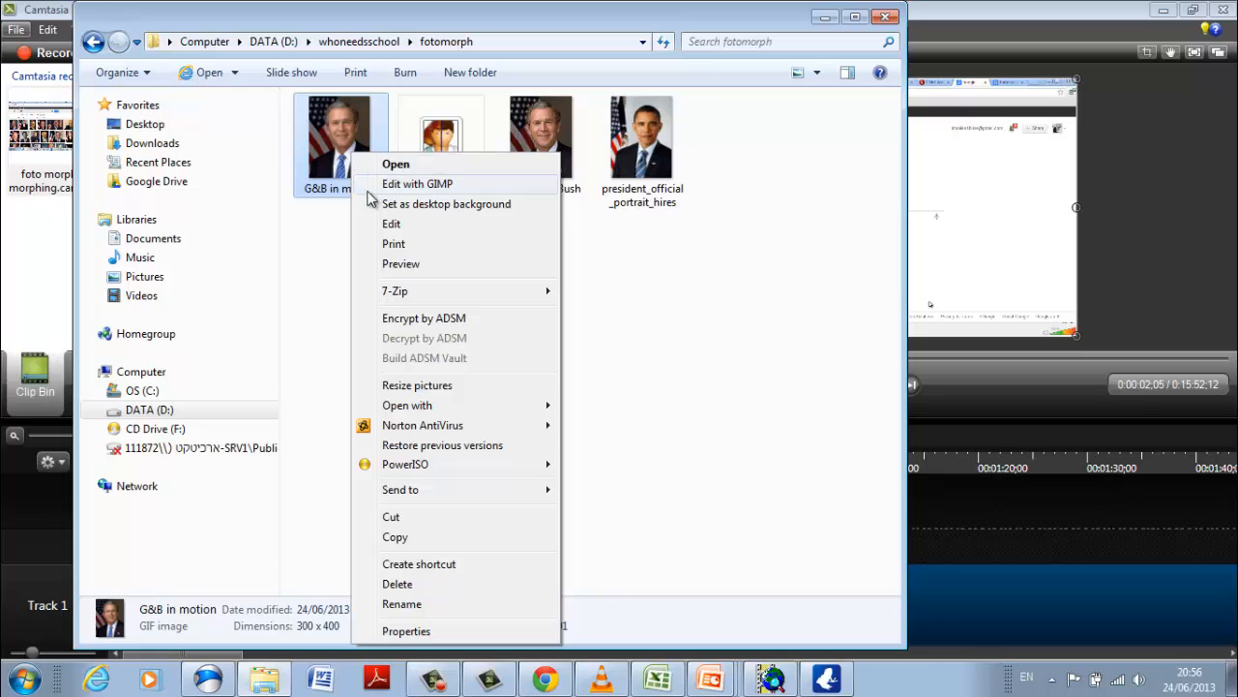
{"action": "mouse_move", "coordinate": [500, 409]}
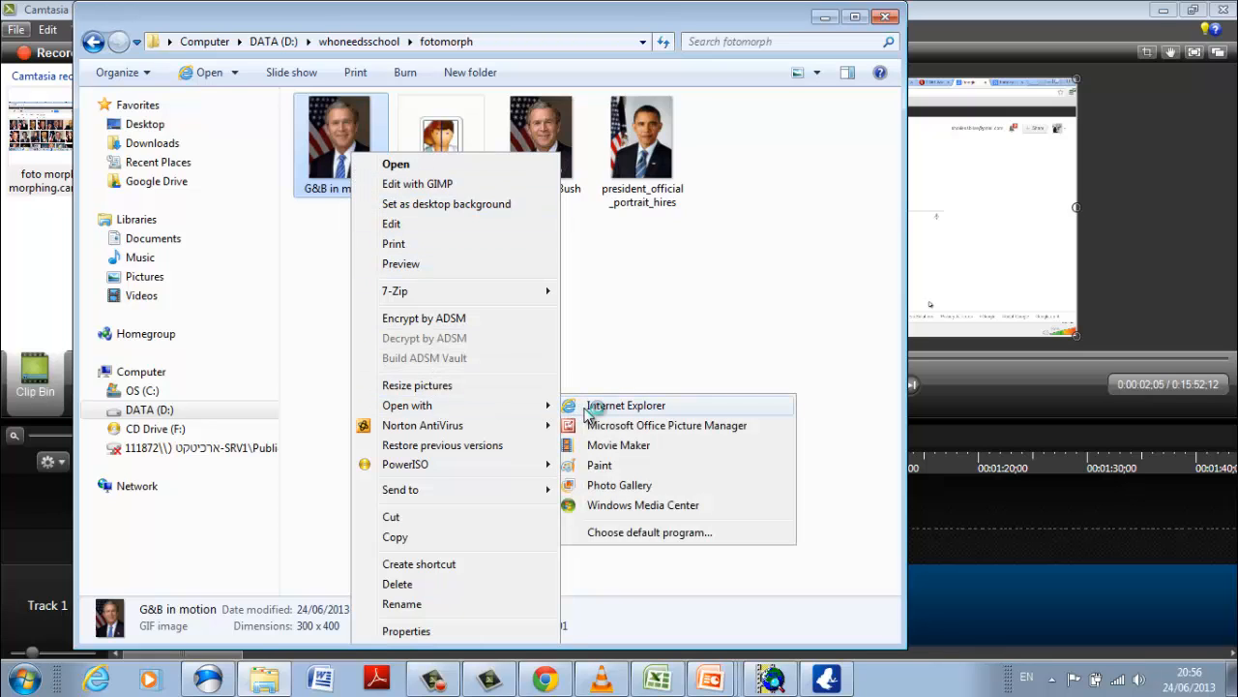
{"action": "left_click", "coordinate": [576, 410]}
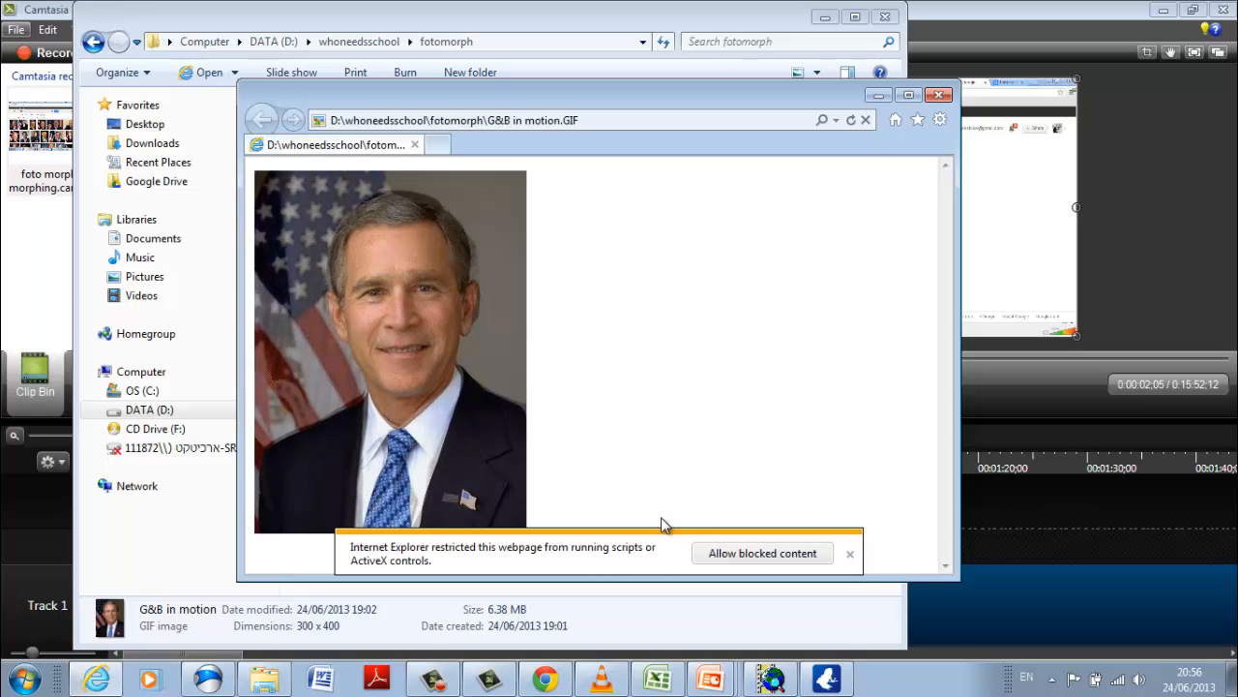
{"action": "left_click", "coordinate": [850, 556]}
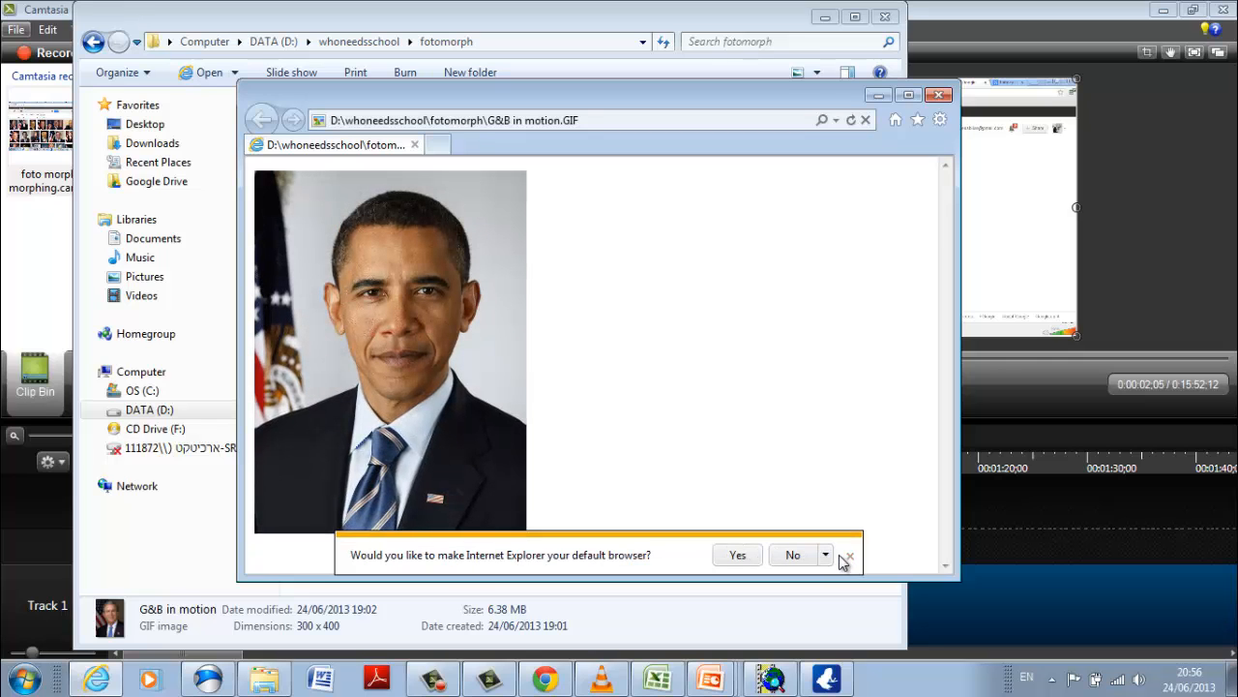
{"action": "left_click", "coordinate": [850, 558]}
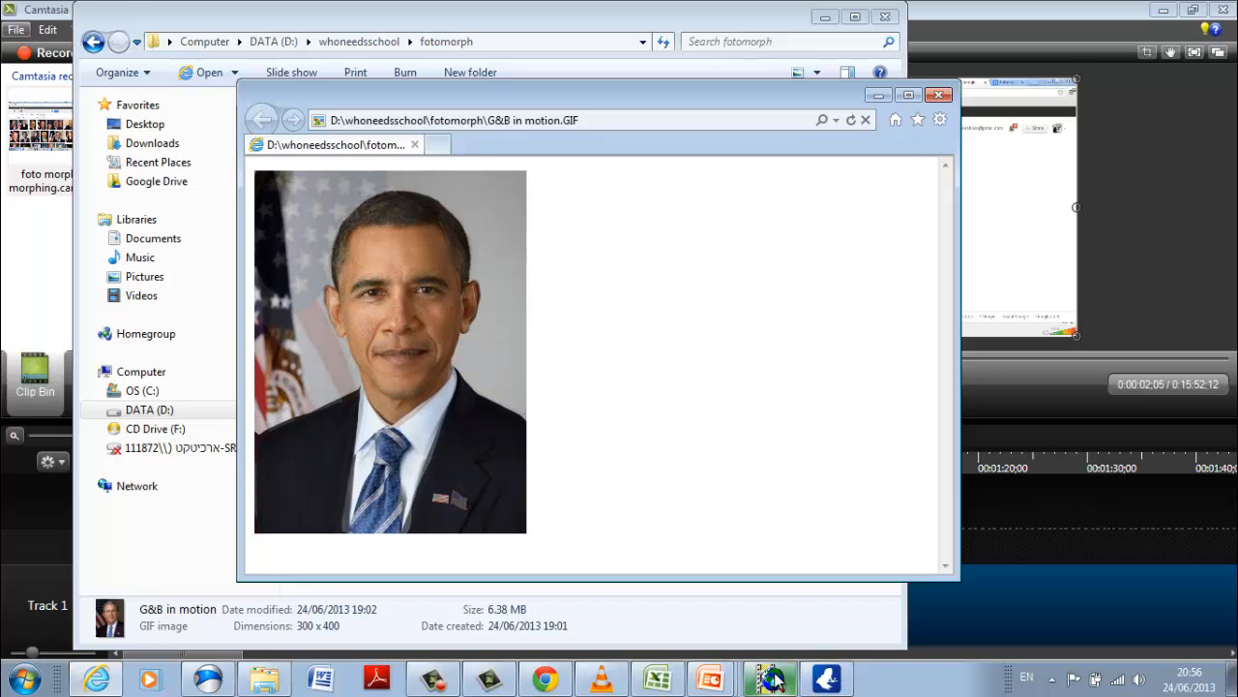
Switch to the Microsoft GIF Animator window containing finished gif movie.gif.
{"action": "mouse_move", "coordinate": [774, 681]}
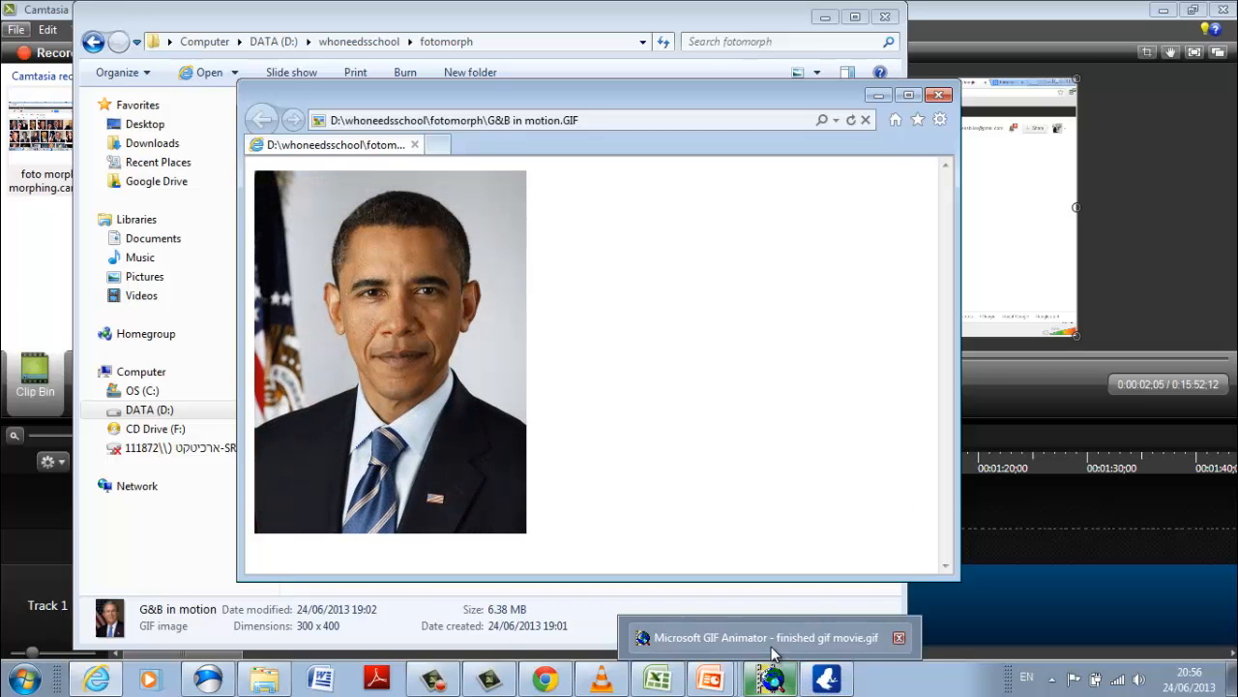